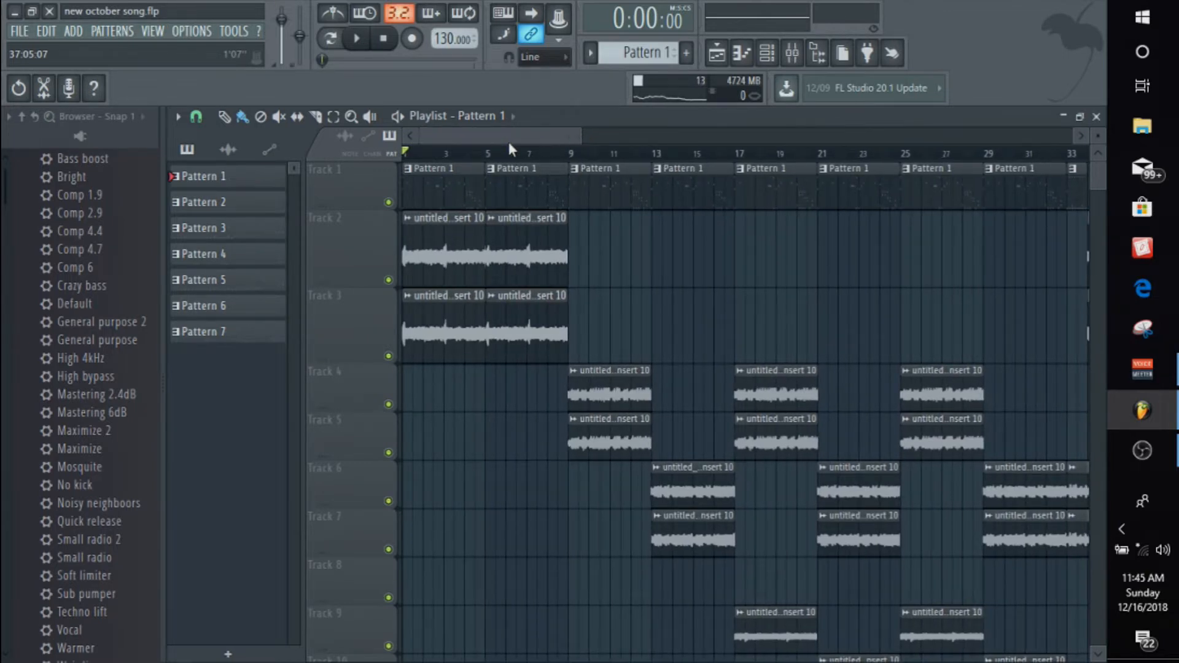
left_click_drag(441, 134, 369, 140)
mouse_move(476, 136)
left_mouse_down()
mouse_move(544, 138)
mouse_move(463, 135)
left_mouse_up()
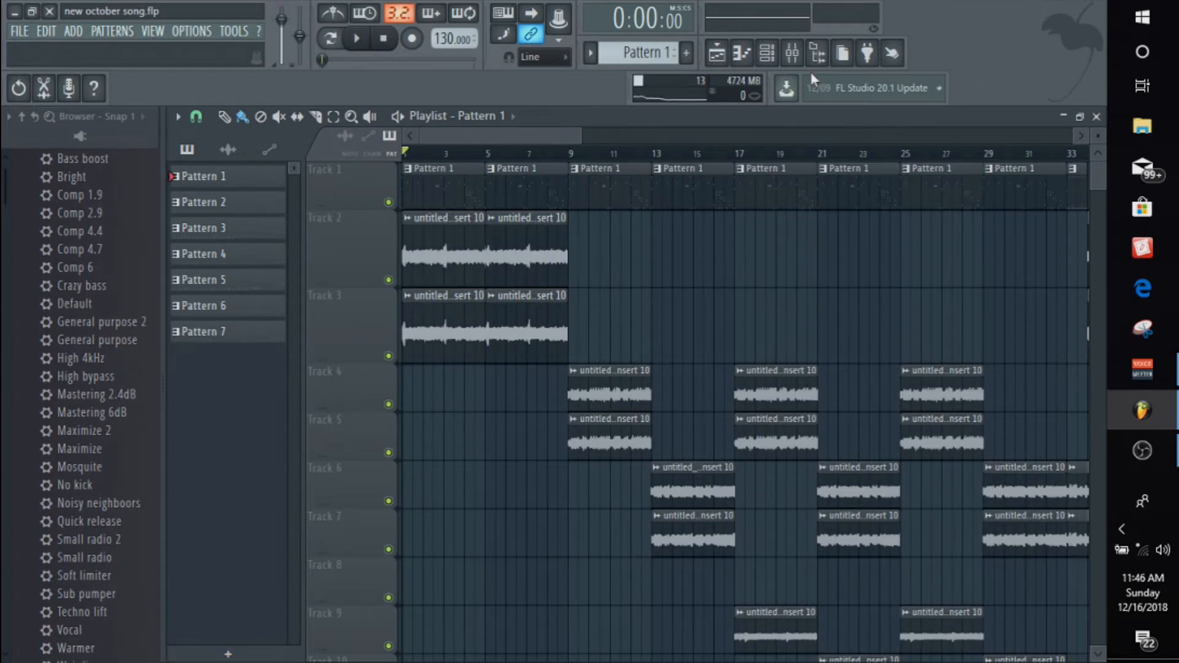
Review the available input/output devices in the audio settings, and close the settings
left_click(196, 32)
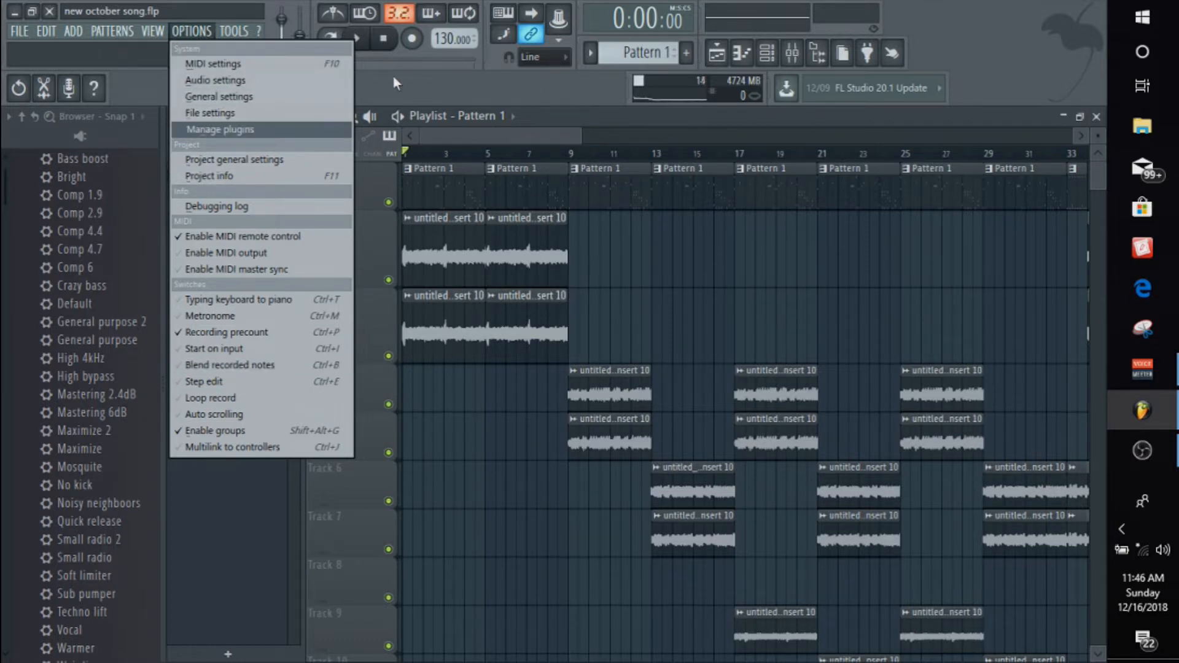
left_click(292, 81)
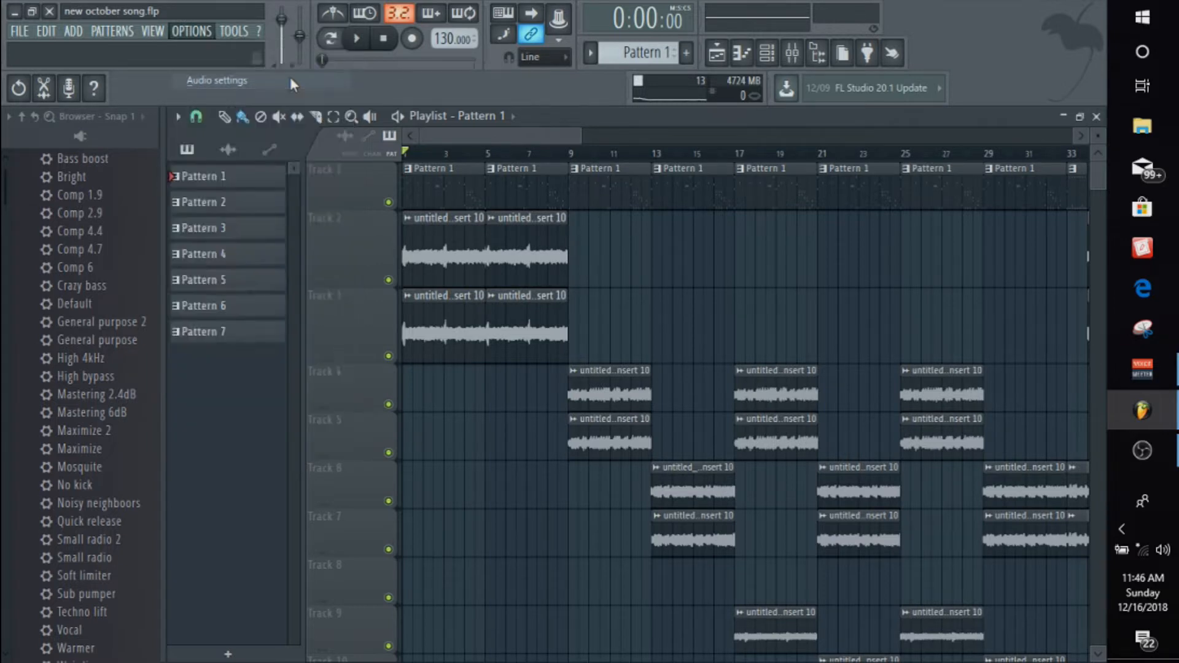
left_click(222, 135)
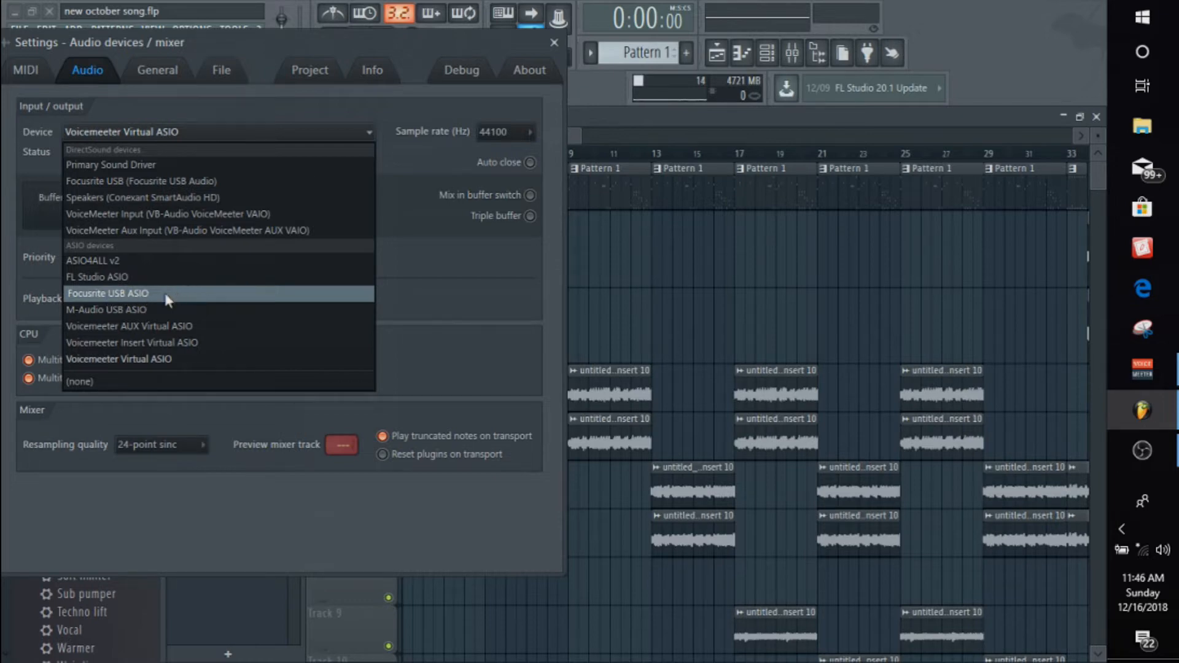
left_click(1004, 18)
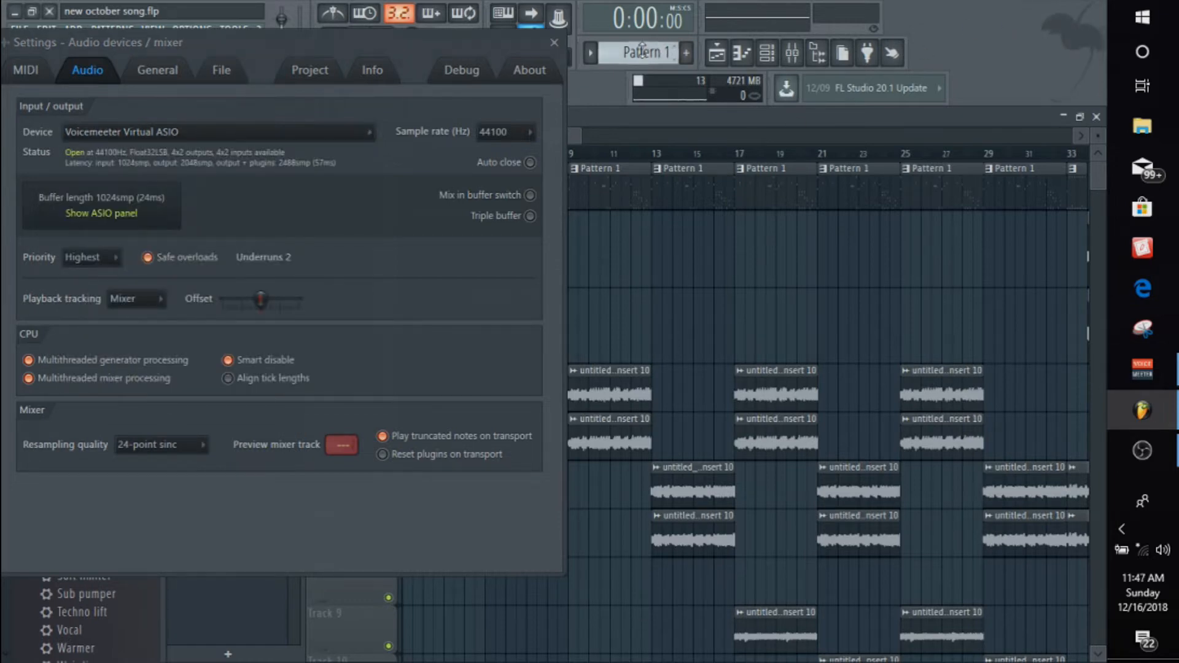
left_click(555, 43)
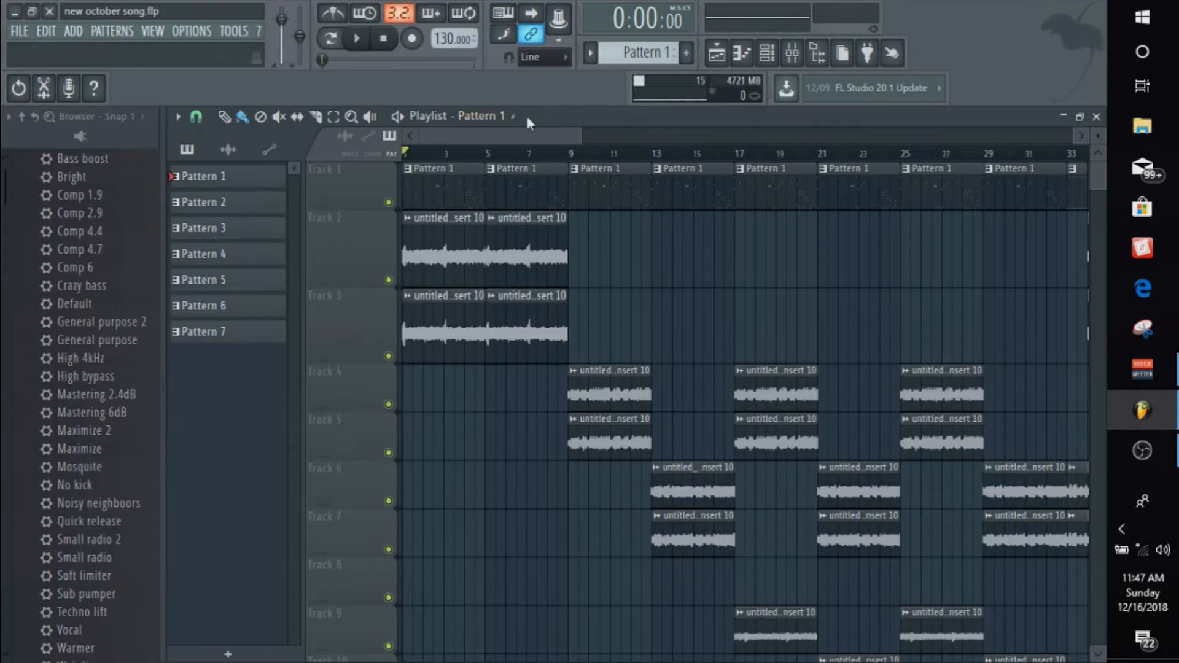
Turn on the metronome and mute playlist tracks 1, 2 and 3
mouse_move(587, 140)
left_mouse_down()
mouse_move(624, 142)
mouse_move(601, 147)
left_mouse_up()
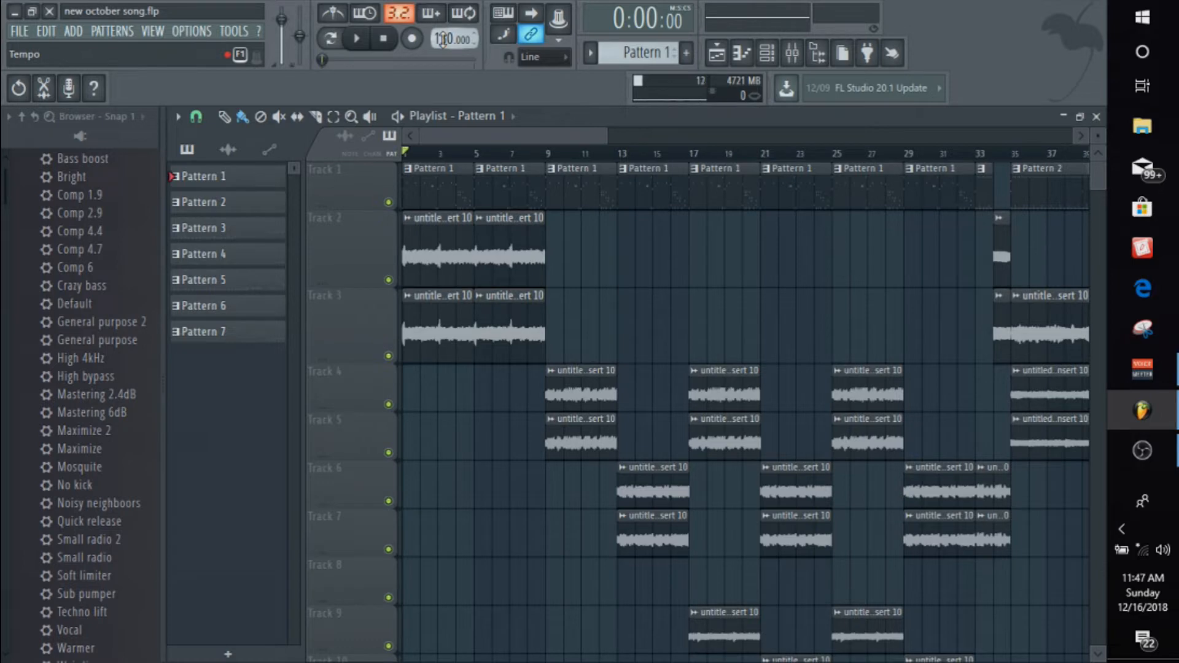
left_click(333, 12)
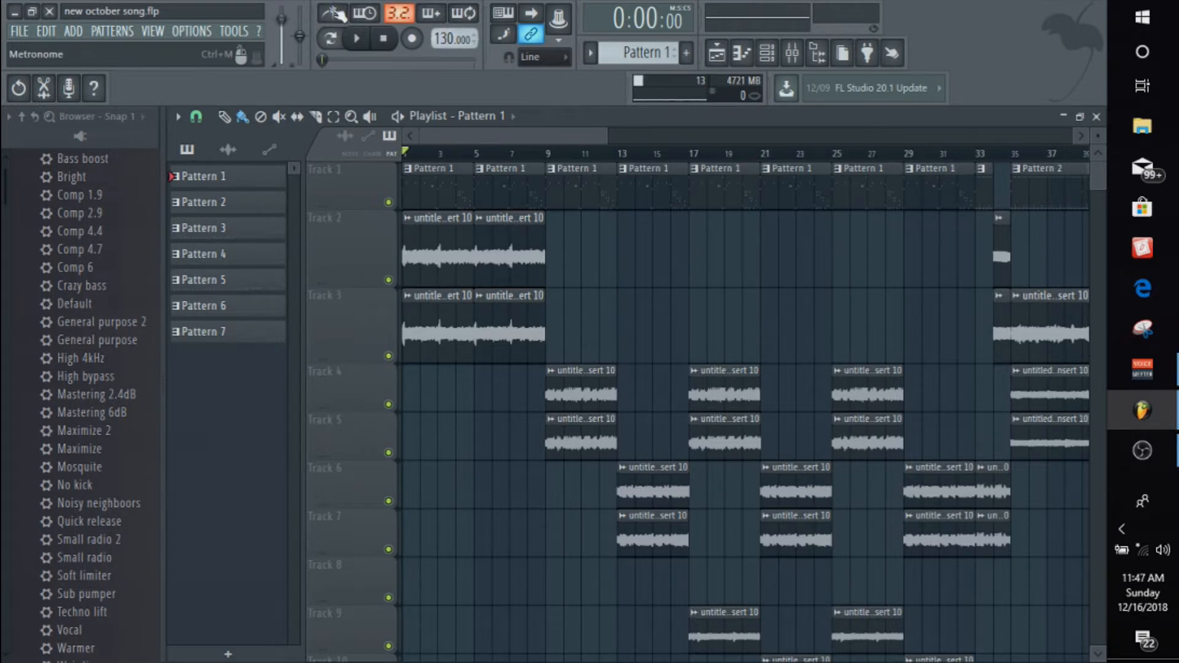
left_click(385, 201)
left_click(389, 280)
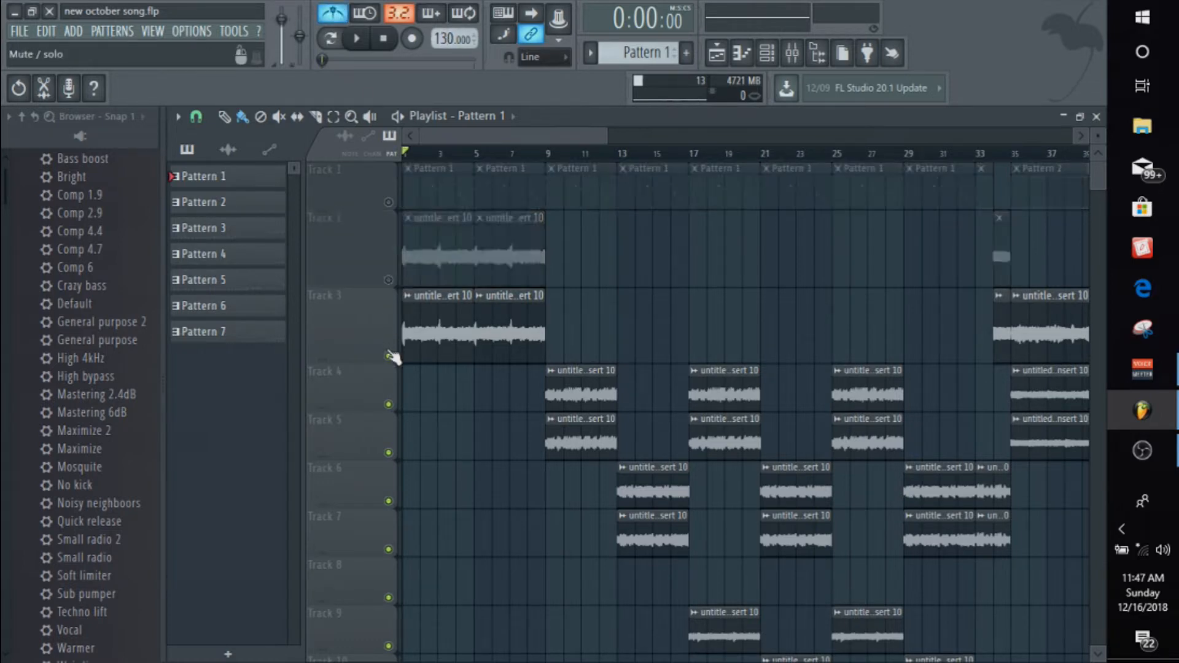
left_click(389, 357)
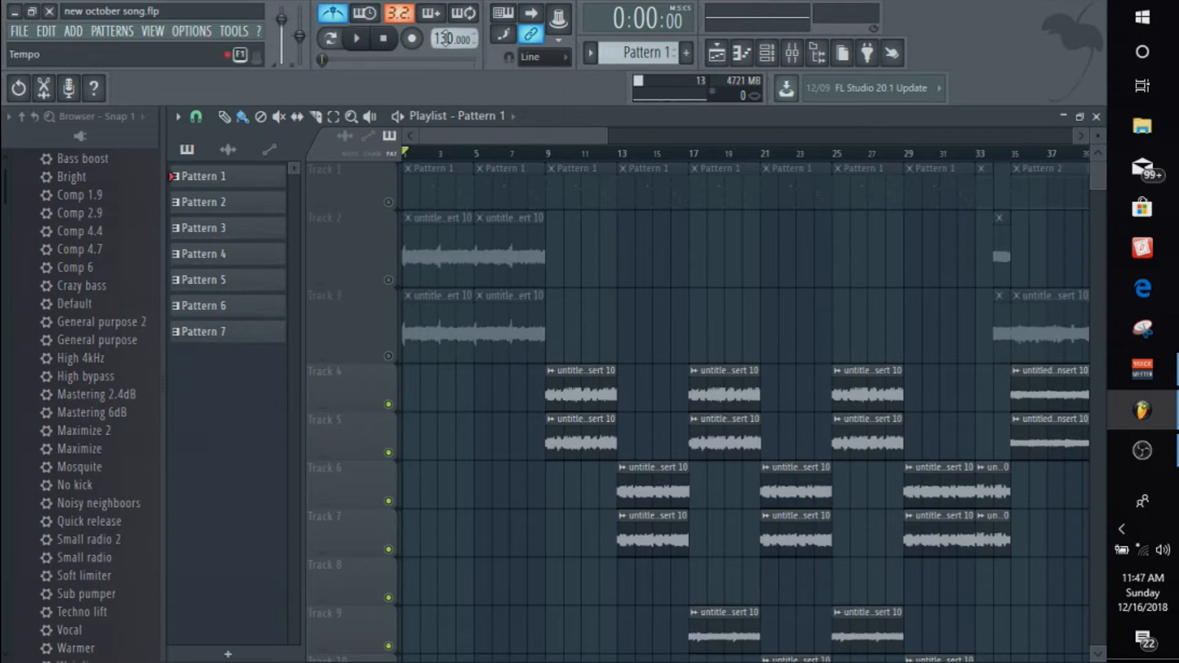
Play the opening bars of the playlist to hear the metronome, and stop playback
key("space")
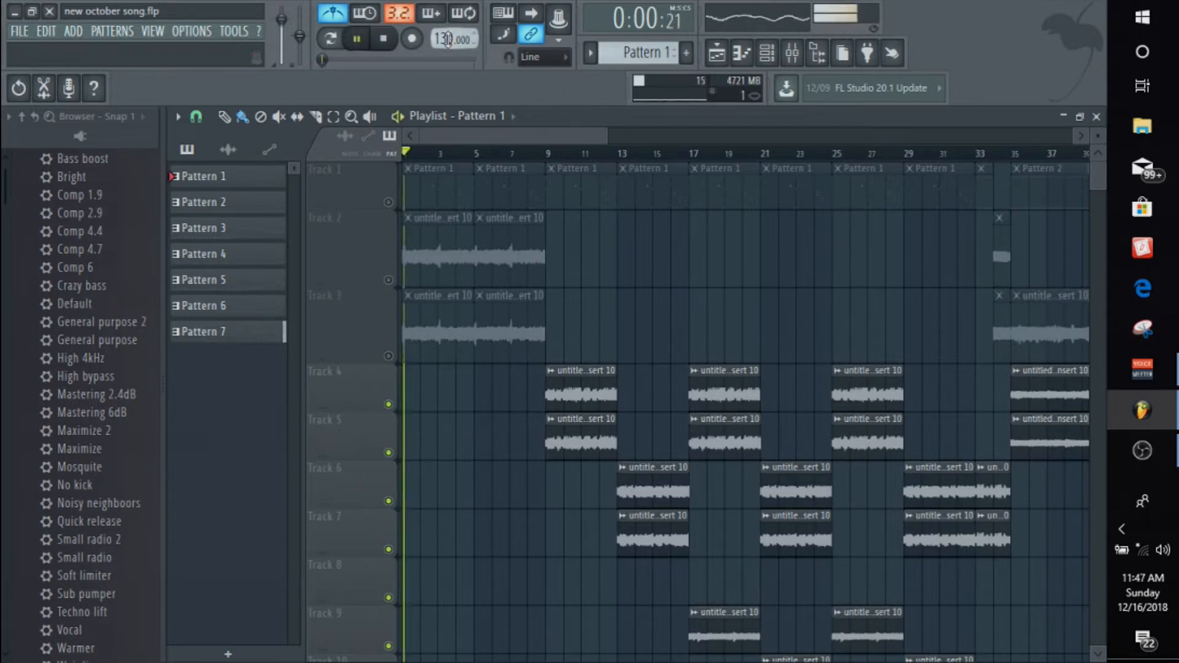
key("space")
scroll(422, 399, "down", 4)
left_click(389, 647)
scroll(500, 355, "up", 3)
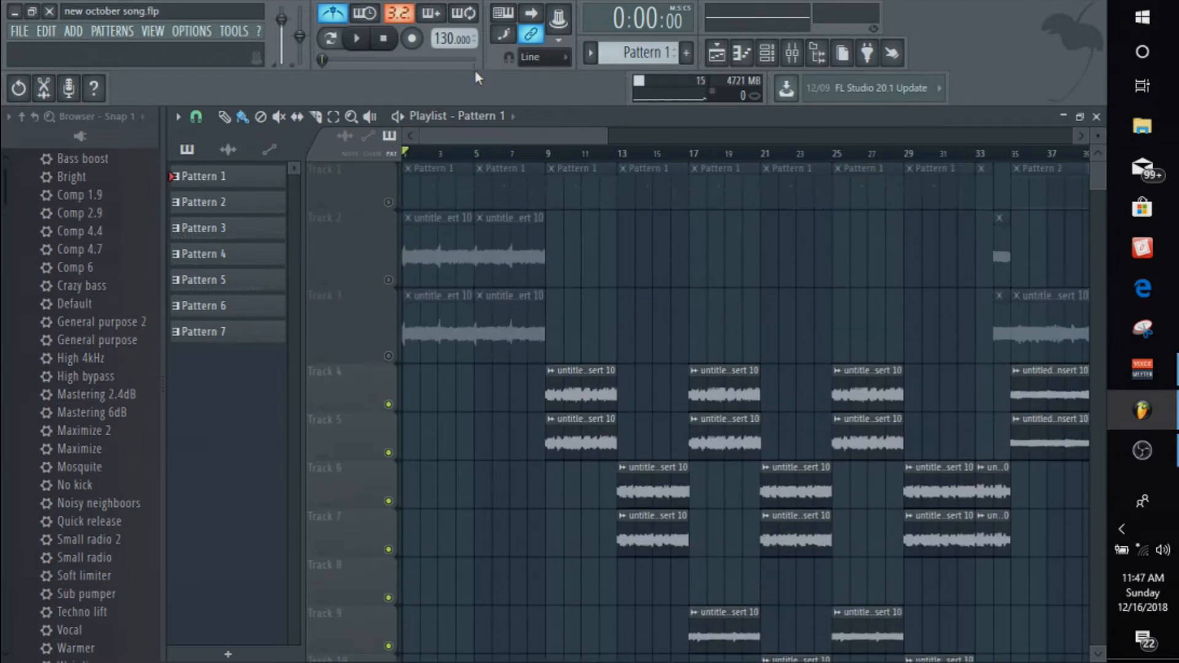
key("space")
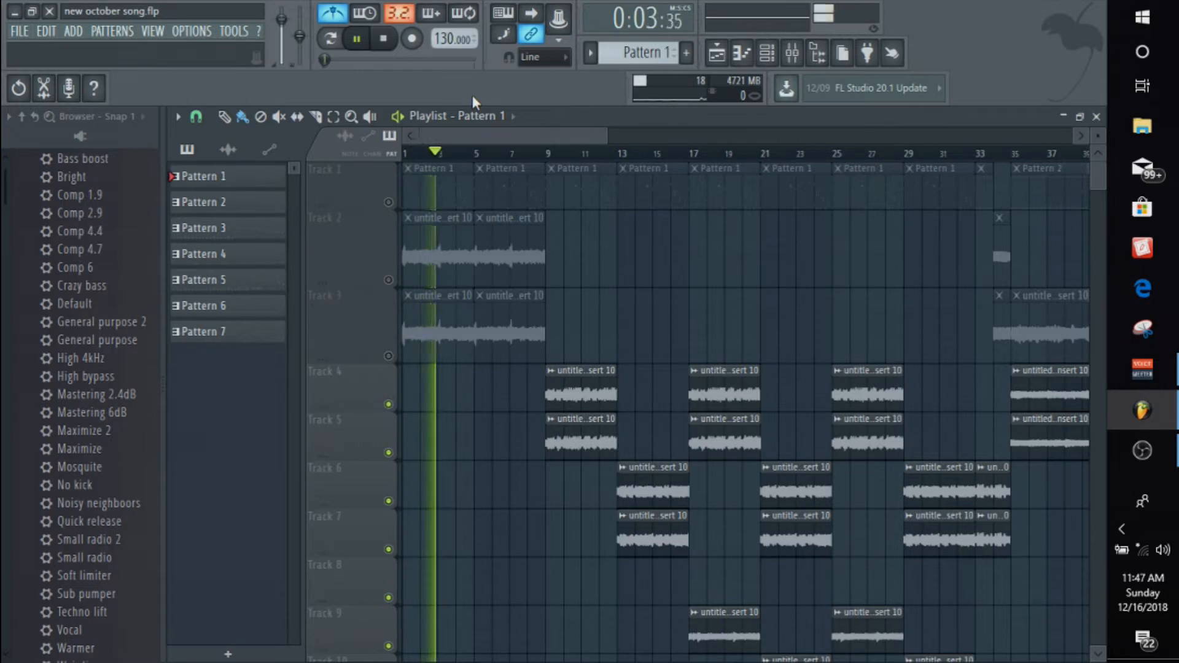
key("space")
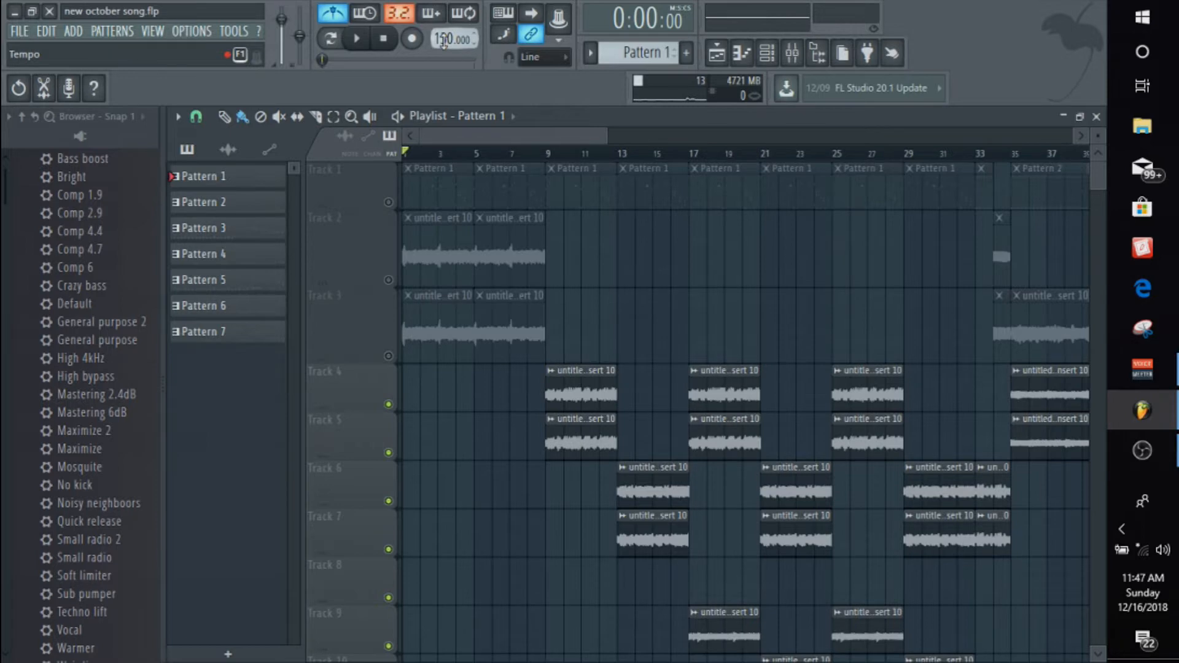
Raise the project tempo to 204 BPM and play the opening bars to hear the faster metronome
scroll(443, 41, "up", 9)
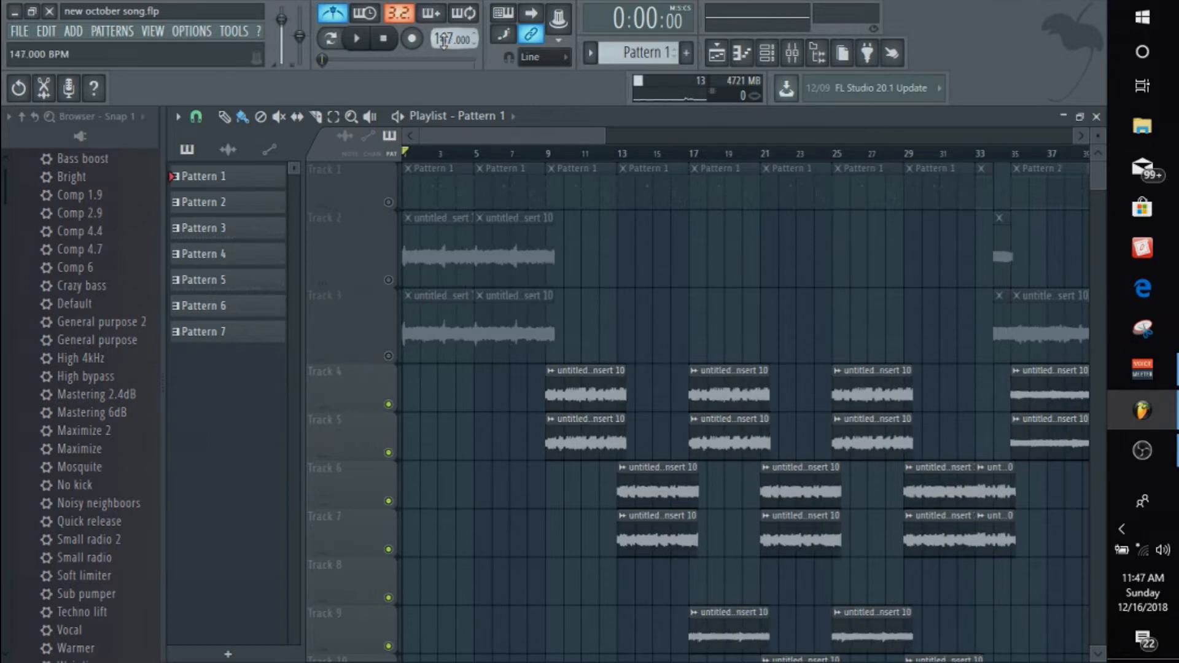
scroll(443, 42, "up", 20)
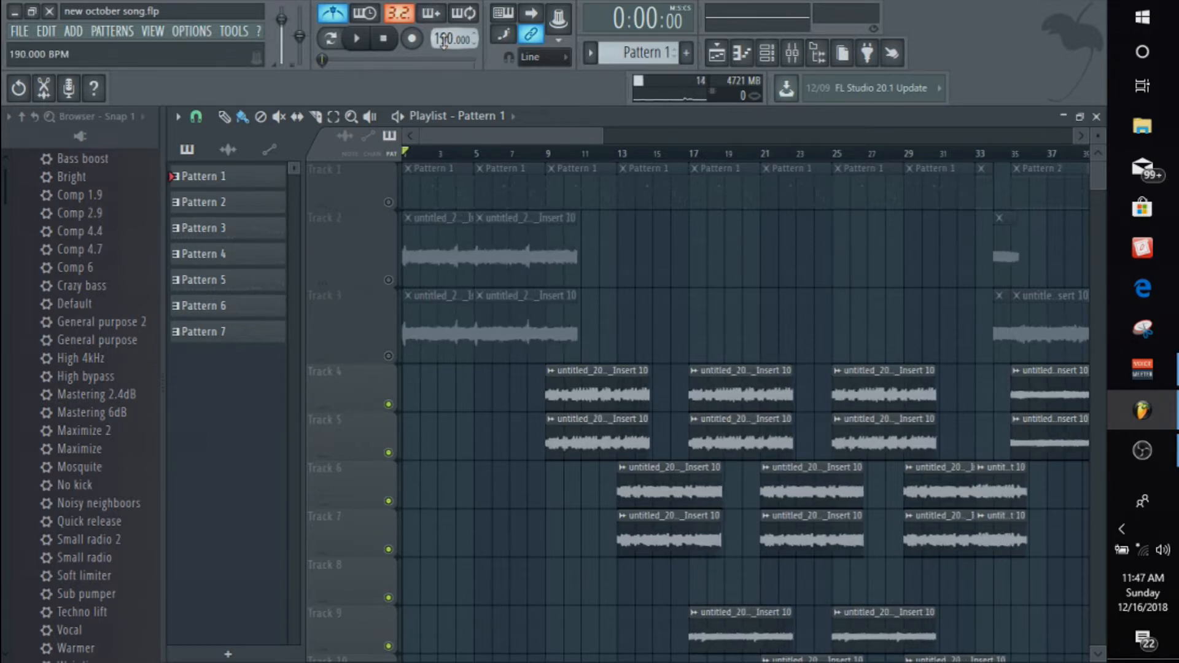
scroll(443, 42, "up", 7)
key("space")
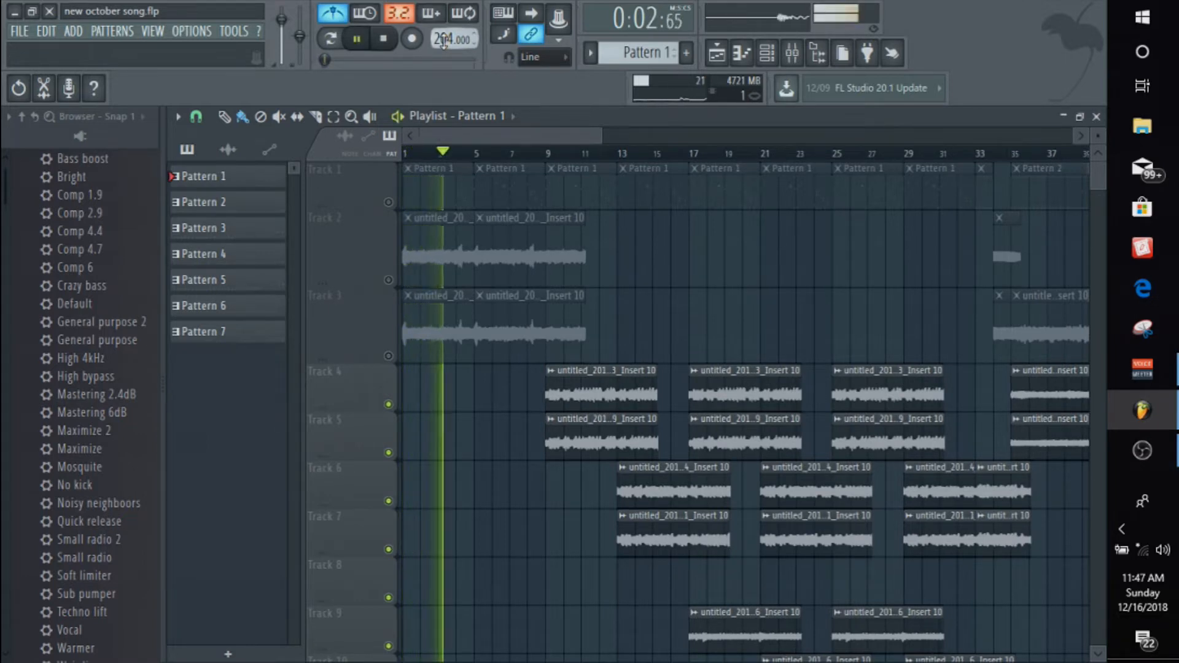
key("space")
Lower the project tempo to 130 BPM
scroll(443, 41, "down", 12)
left_click_drag(323, 59, 358, 60)
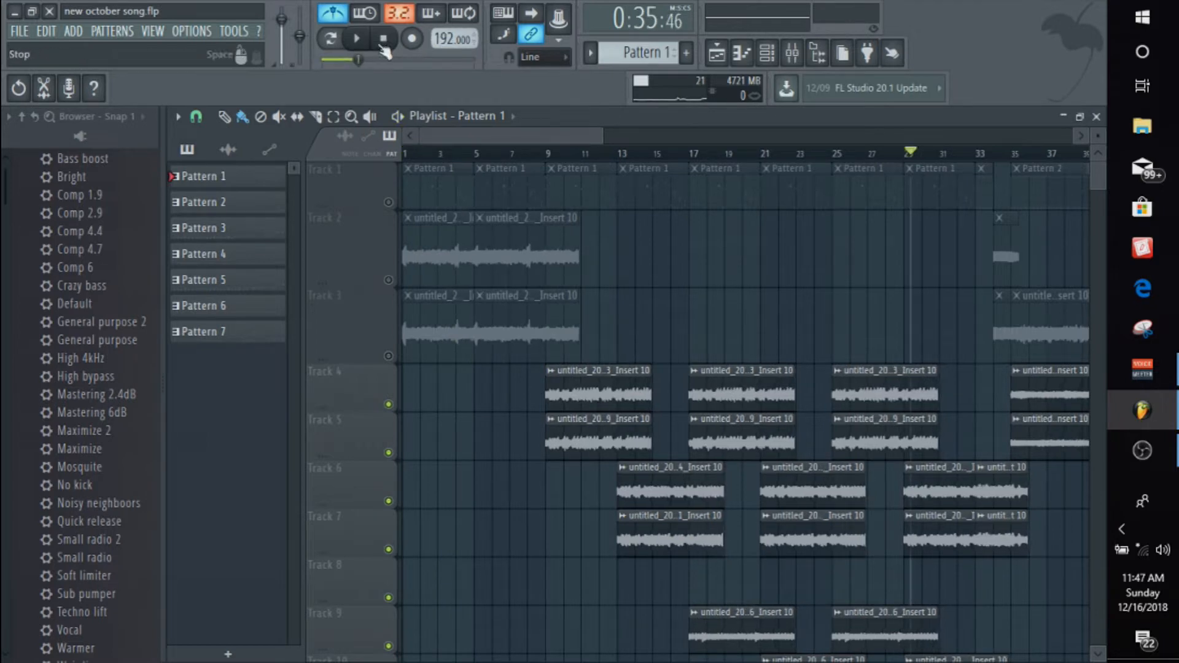
scroll(444, 39, "down", 17)
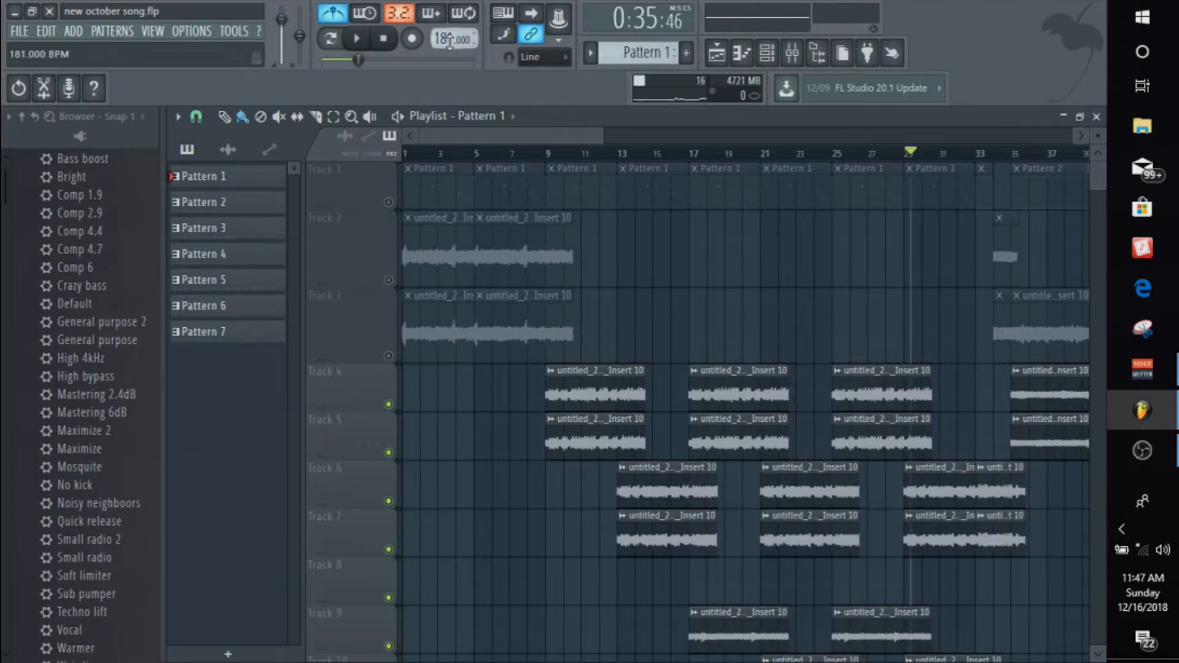
scroll(450, 42, "down", 18)
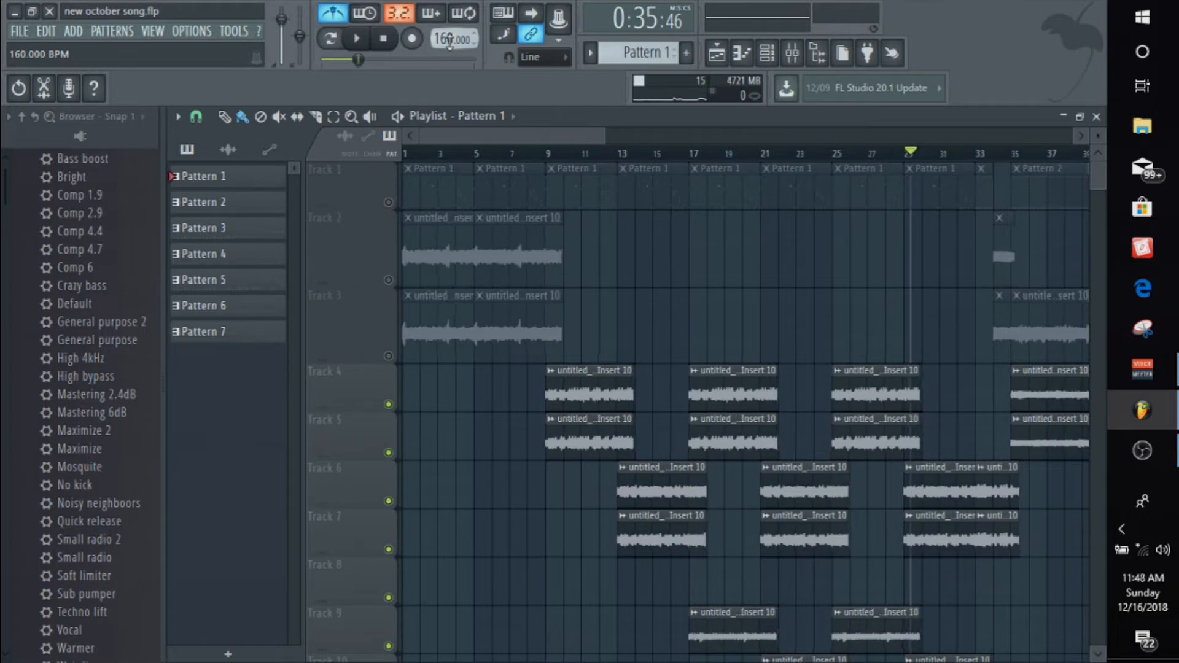
scroll(451, 42, "down", 16)
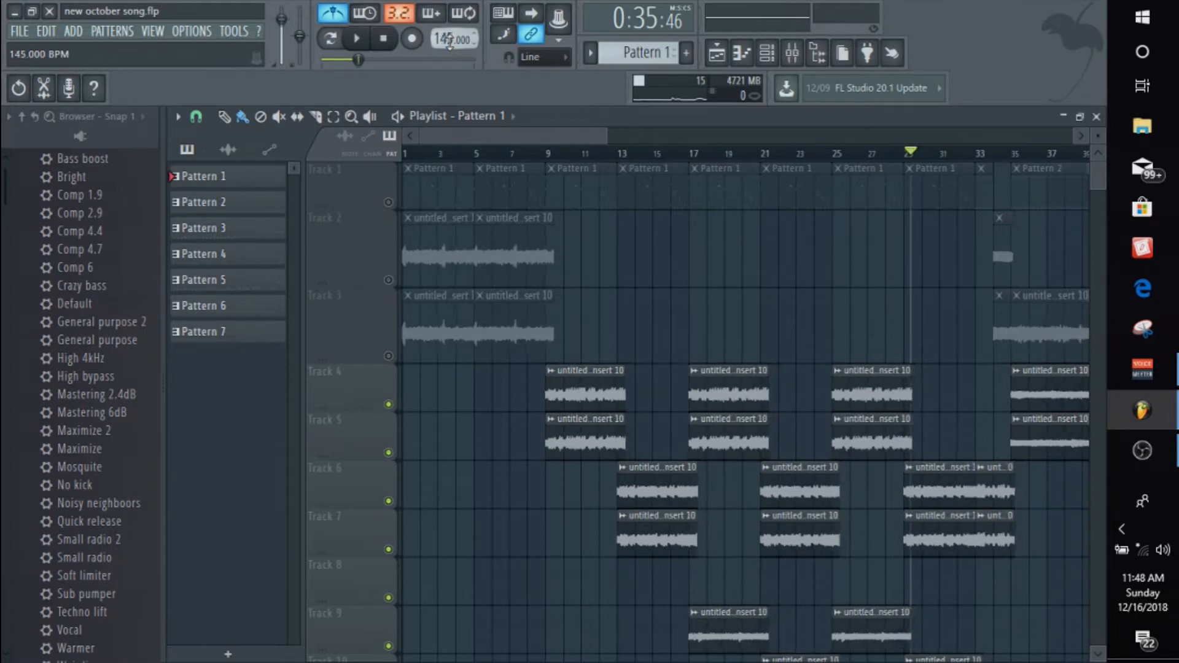
scroll(450, 42, "down", 7)
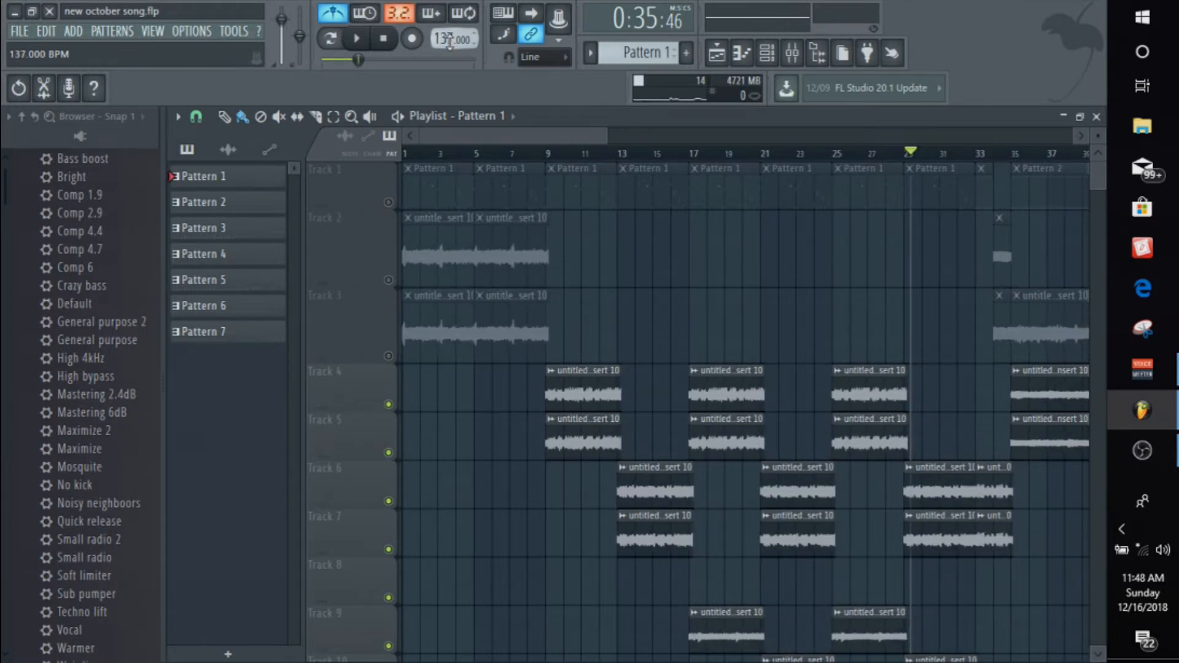
scroll(450, 42, "down", 3)
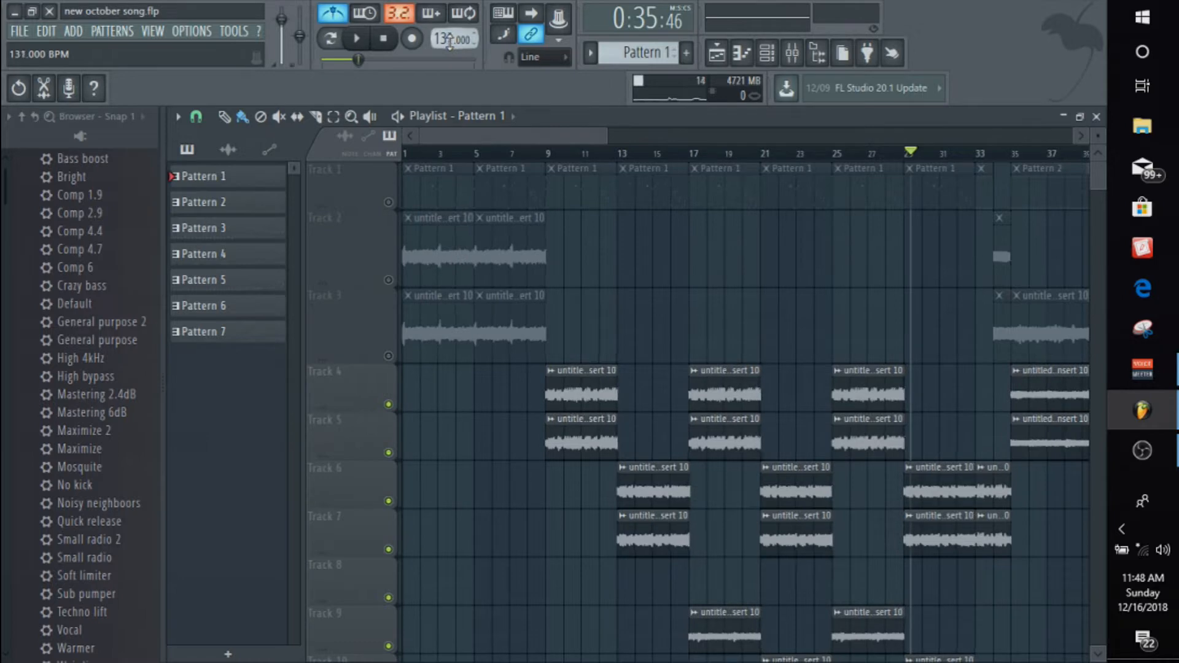
scroll(451, 42, "down", 1)
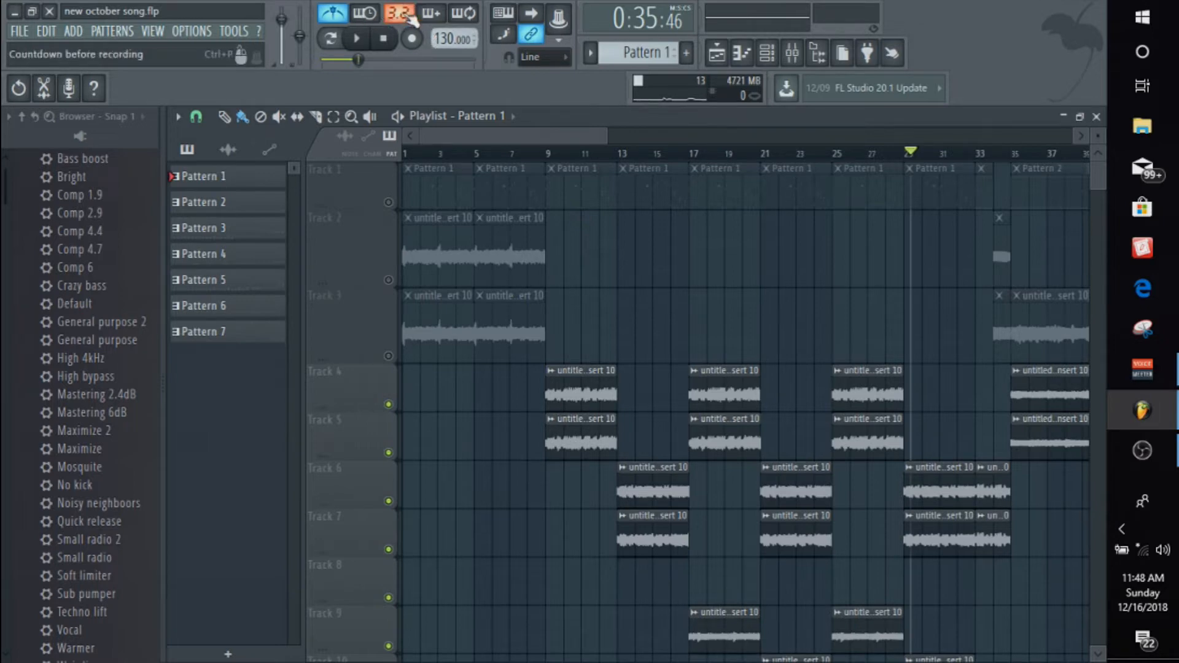
Set the metronome sound to Hi-hat and preview it by playing the song from bar 2
left_click(337, 17)
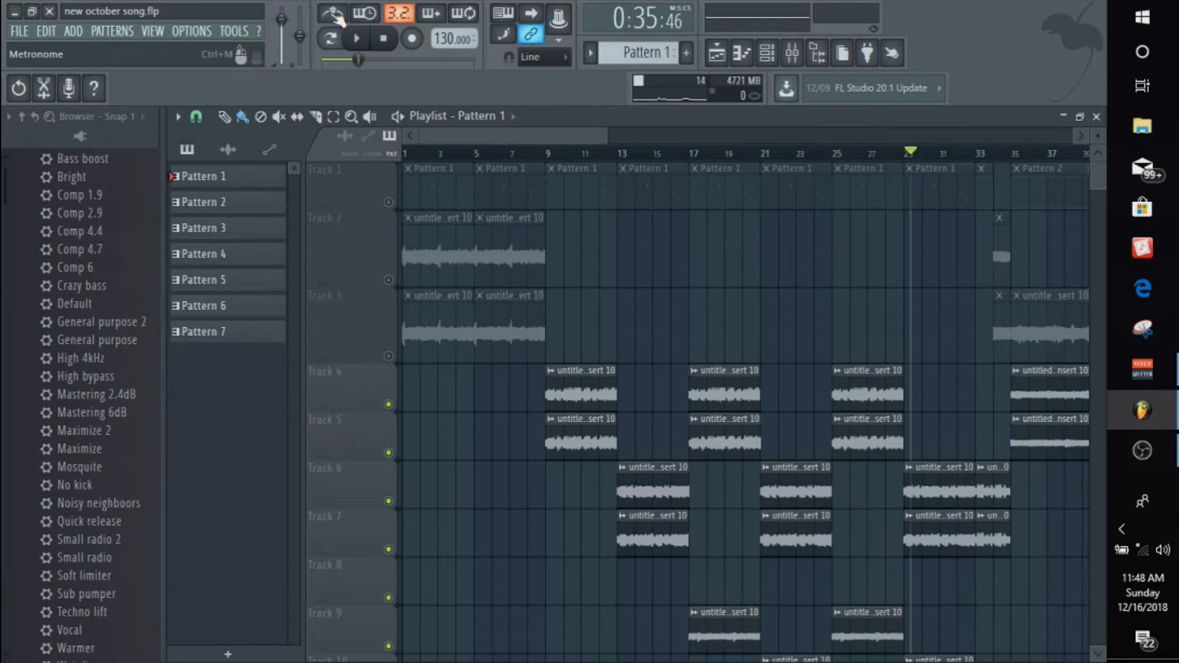
left_click(338, 17)
right_click(333, 19)
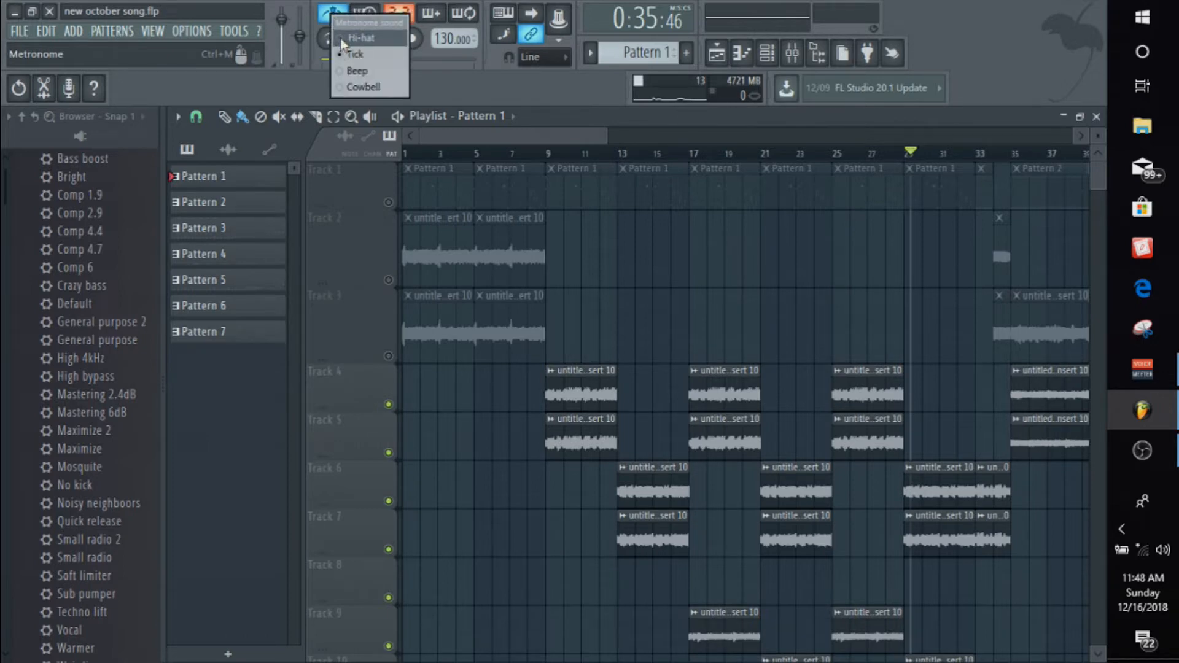
left_click(357, 38)
left_click(383, 39)
left_click(422, 154)
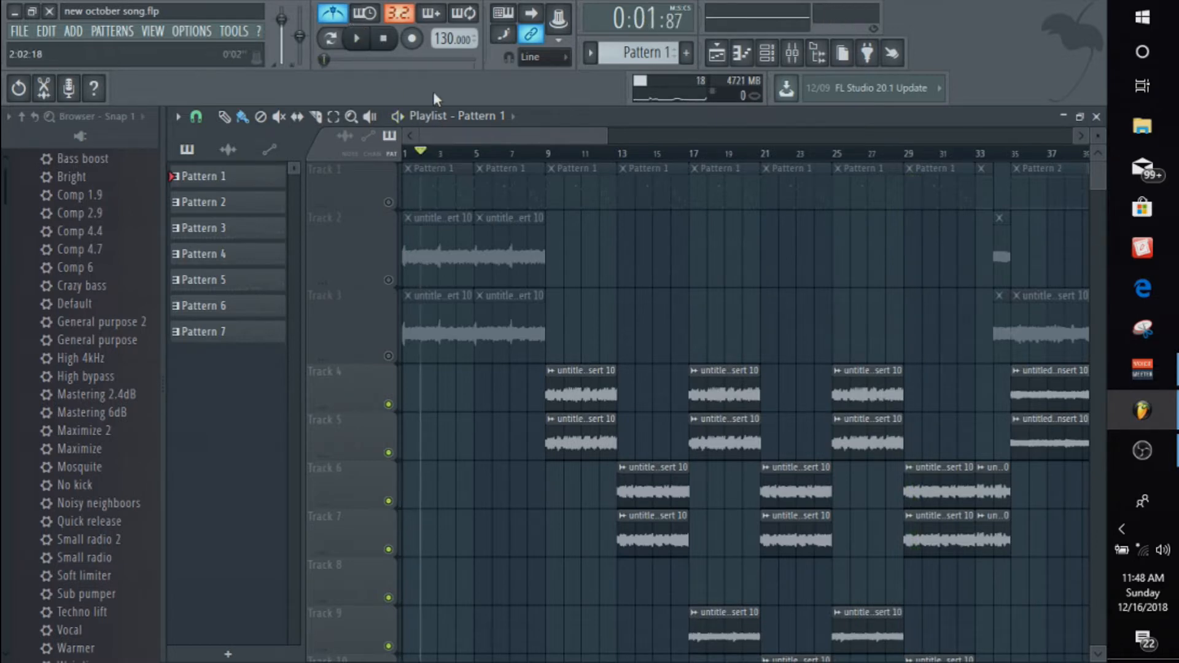
key("space")
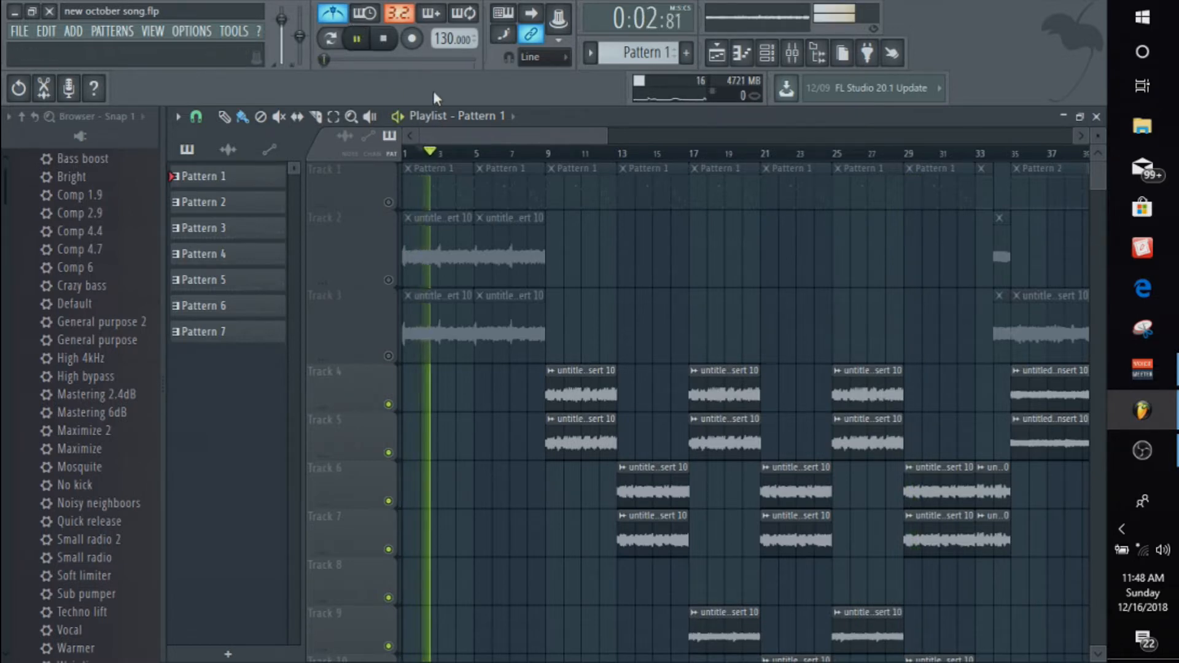
key("space")
Switch the metronome sound to Beep and preview it with a short playback
right_click(335, 13)
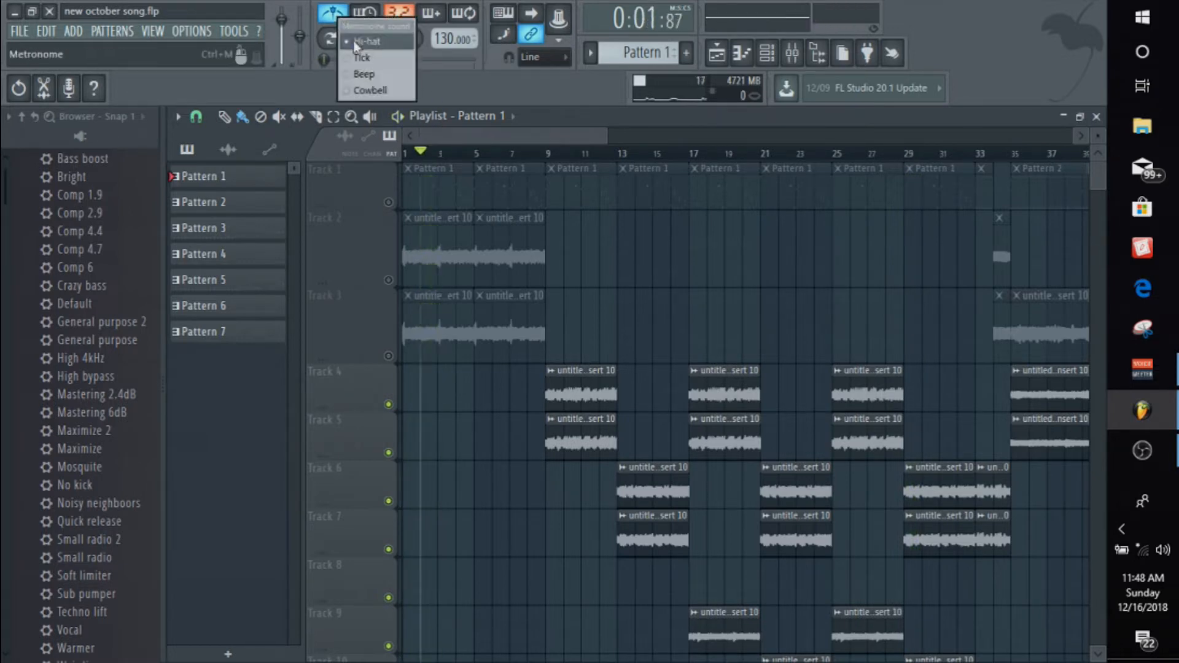
left_click(350, 75)
key("space")
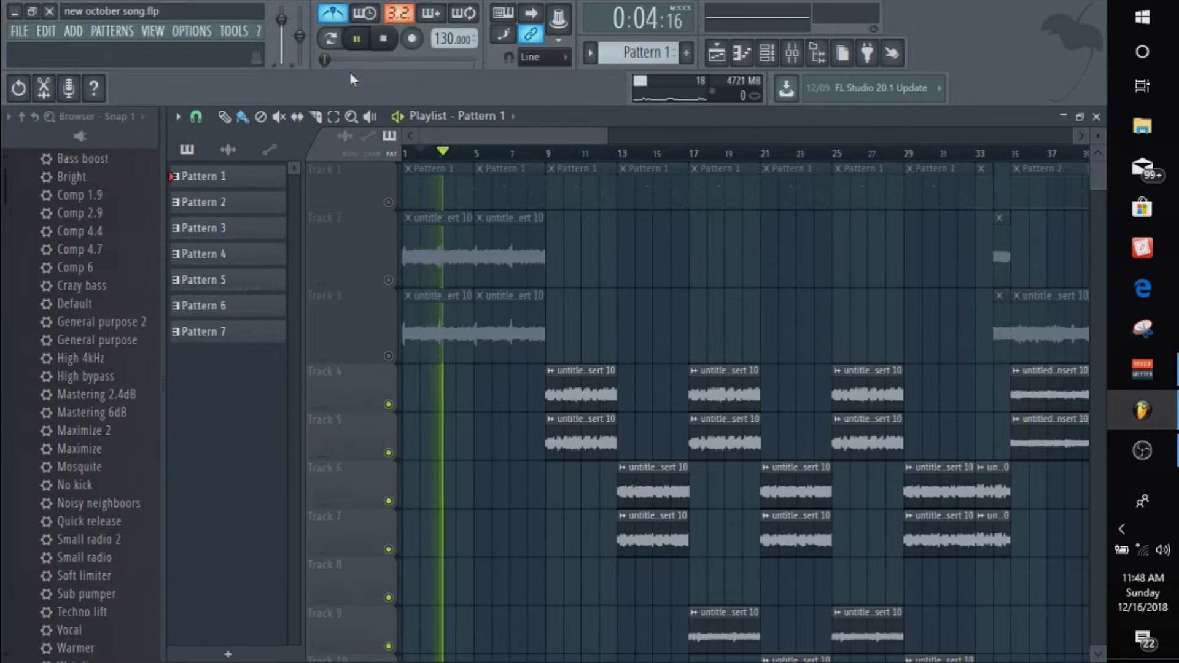
key("space")
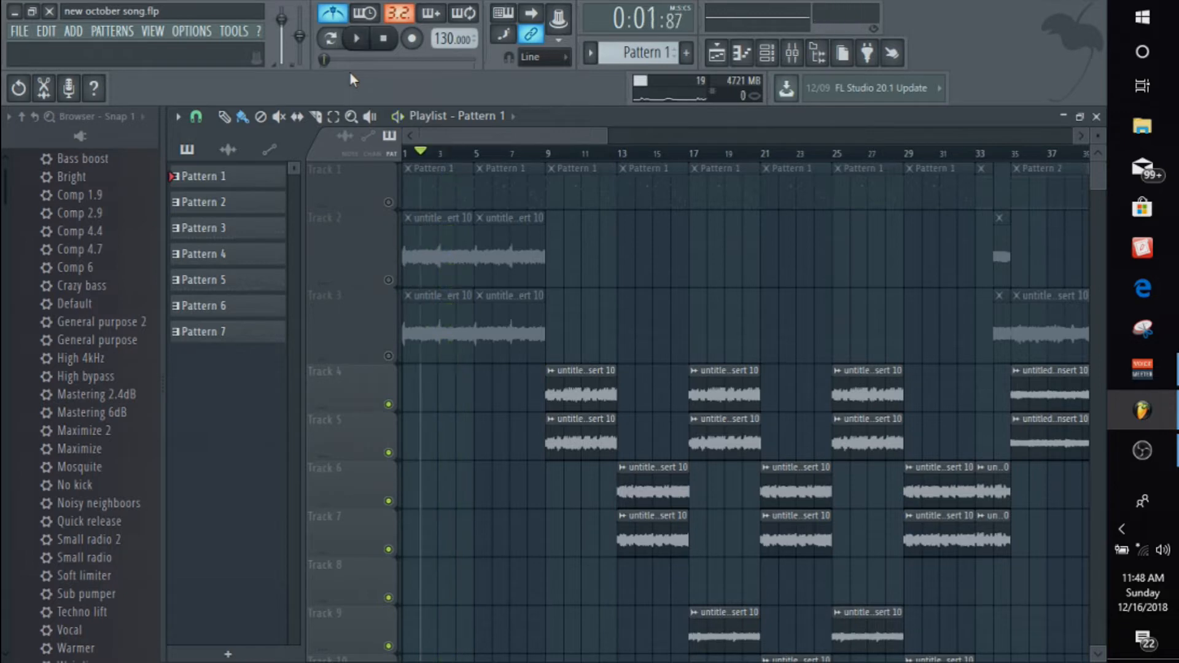
Change the metronome sound to Cowbell and play a few beats to hear it
right_click(339, 15)
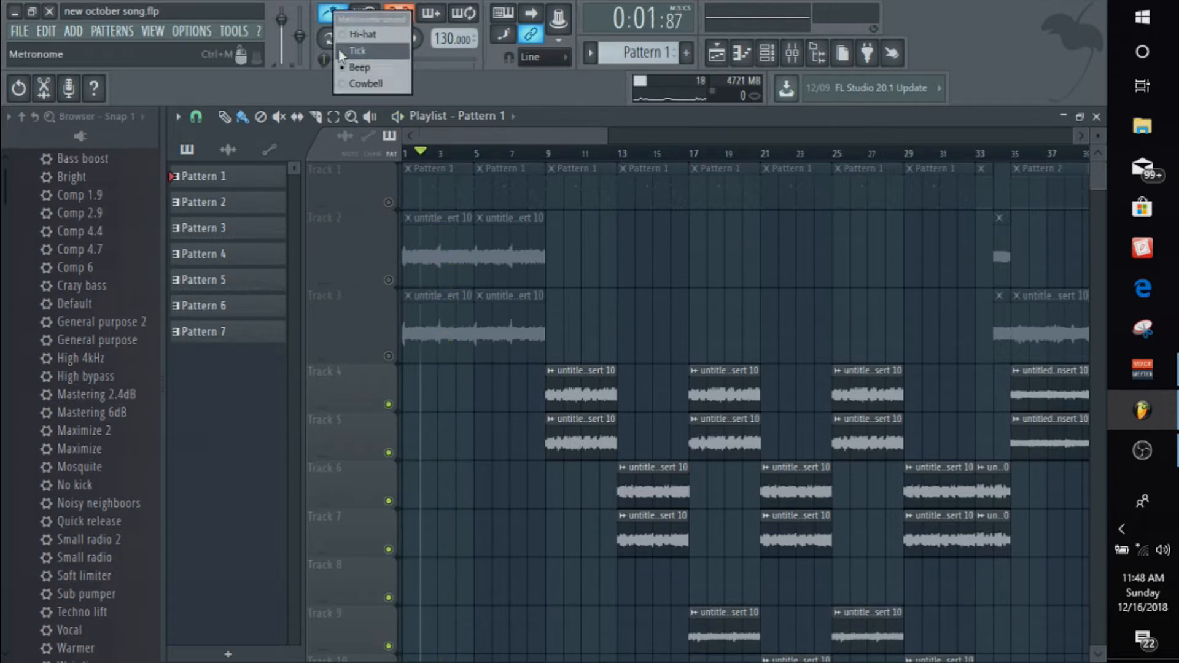
left_click(344, 86)
key("space")
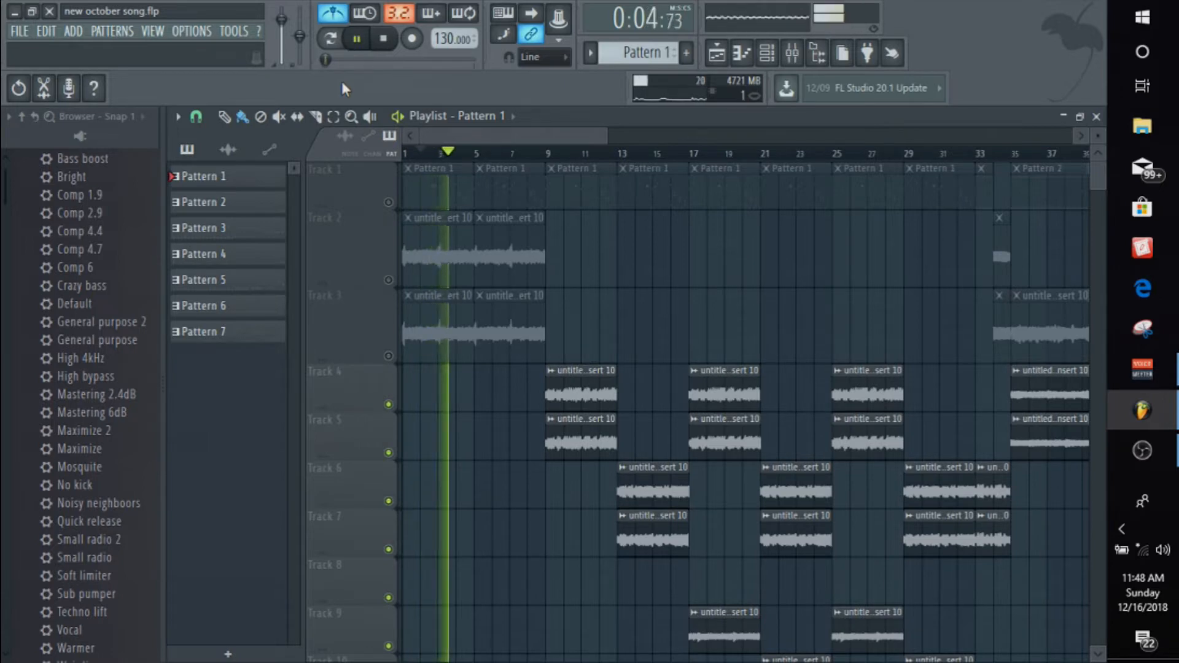
key("space")
Set the metronome sound to Tick and start playback to listen to it
right_click(335, 17)
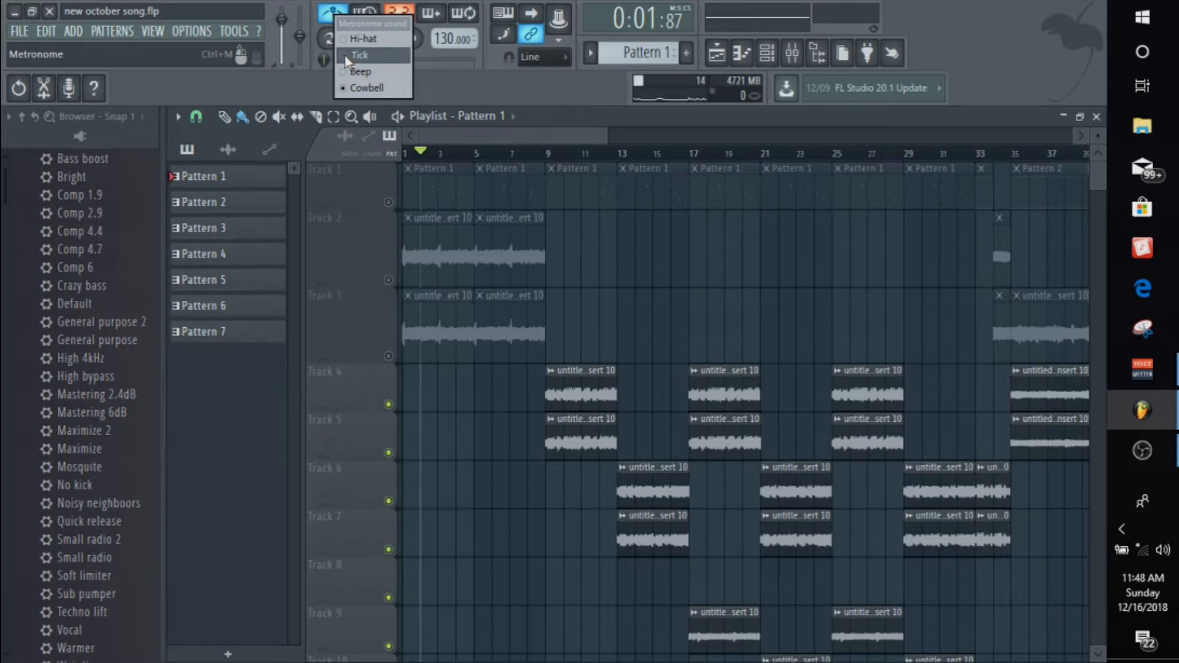
left_click(359, 55)
key("space")
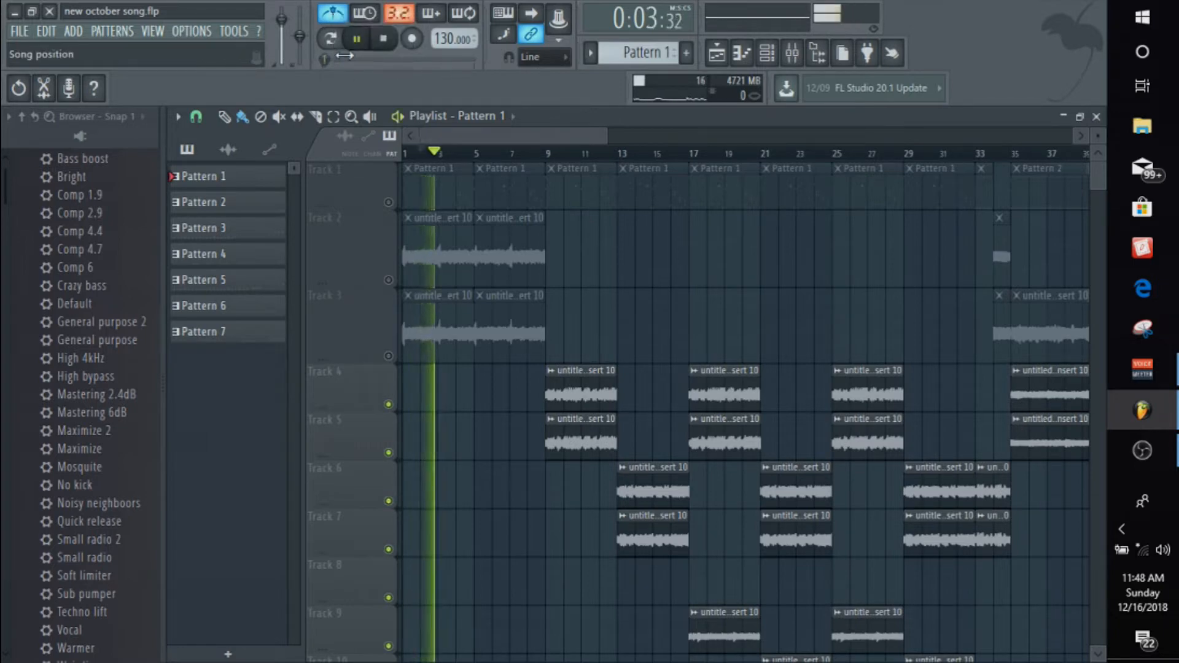
Stop playback and return the song position to the start
key("space")
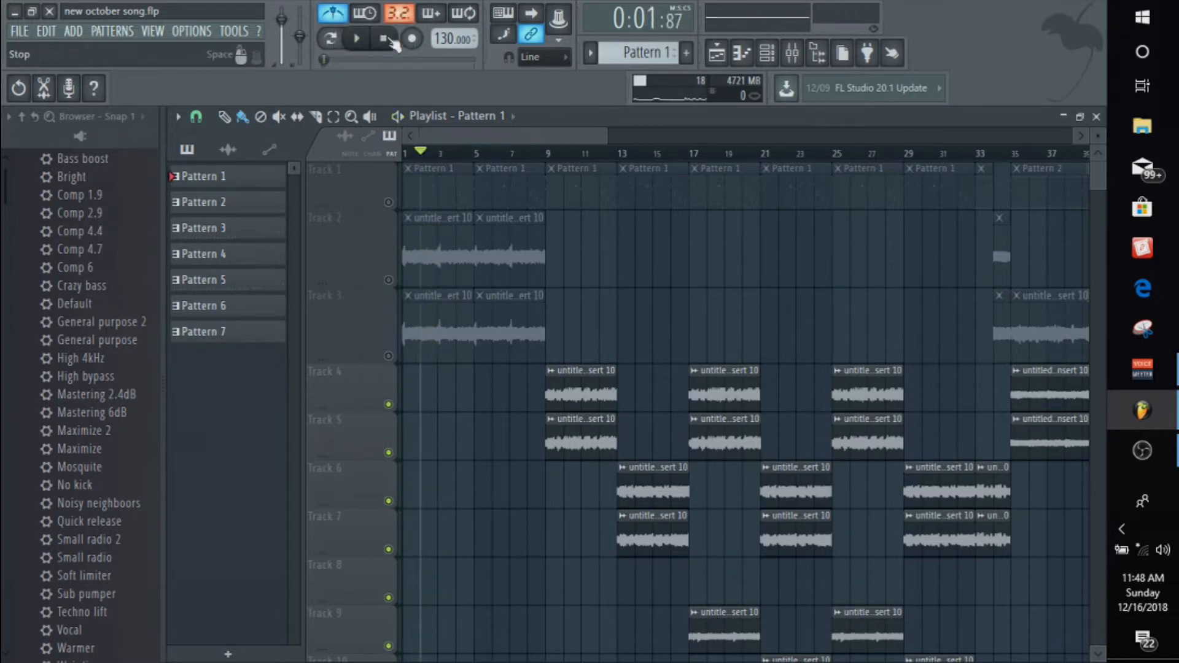
left_click(418, 153)
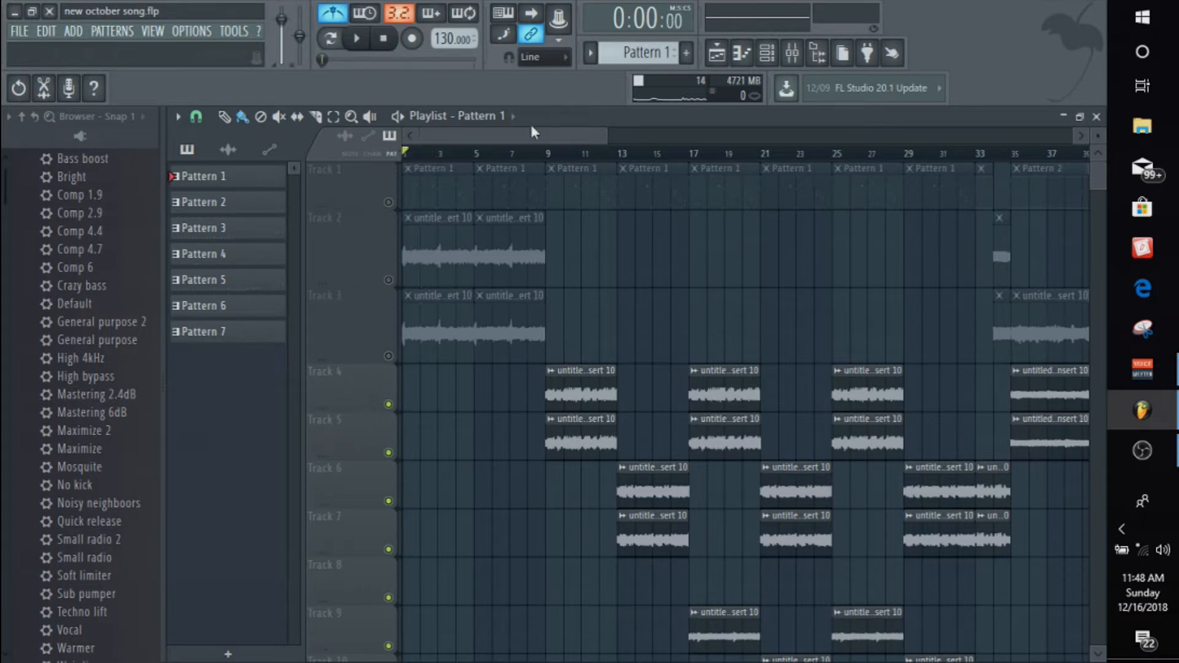
Open the mixer full size and show the available audio inputs for Insert 11
left_click(793, 55)
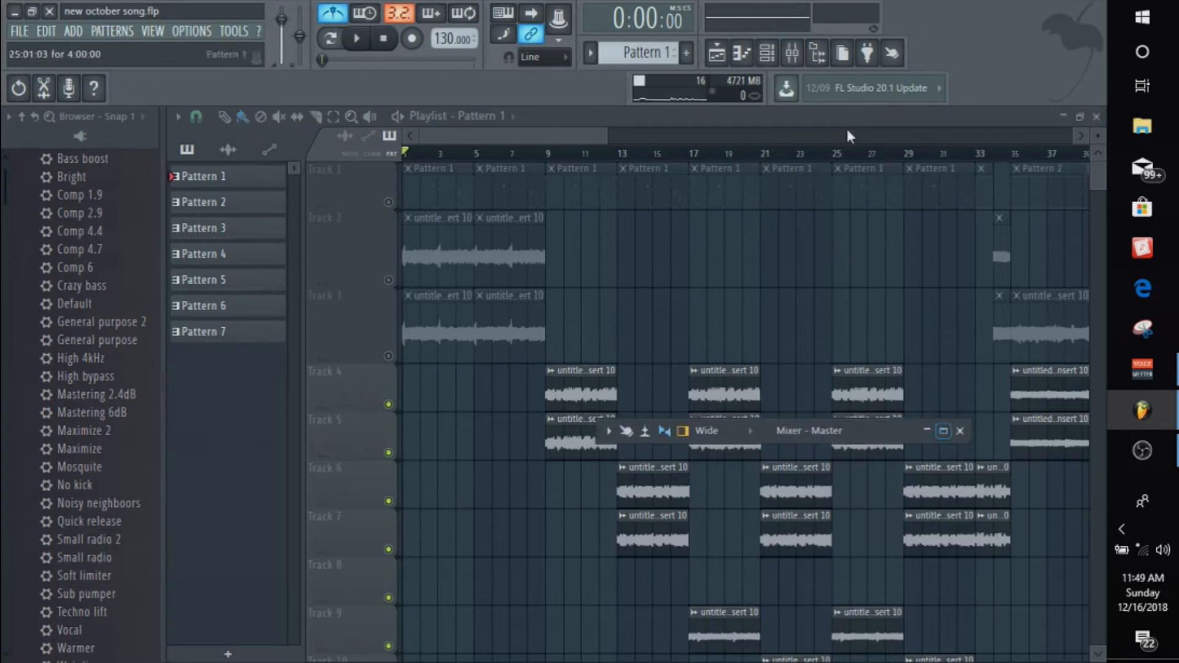
left_click(944, 432)
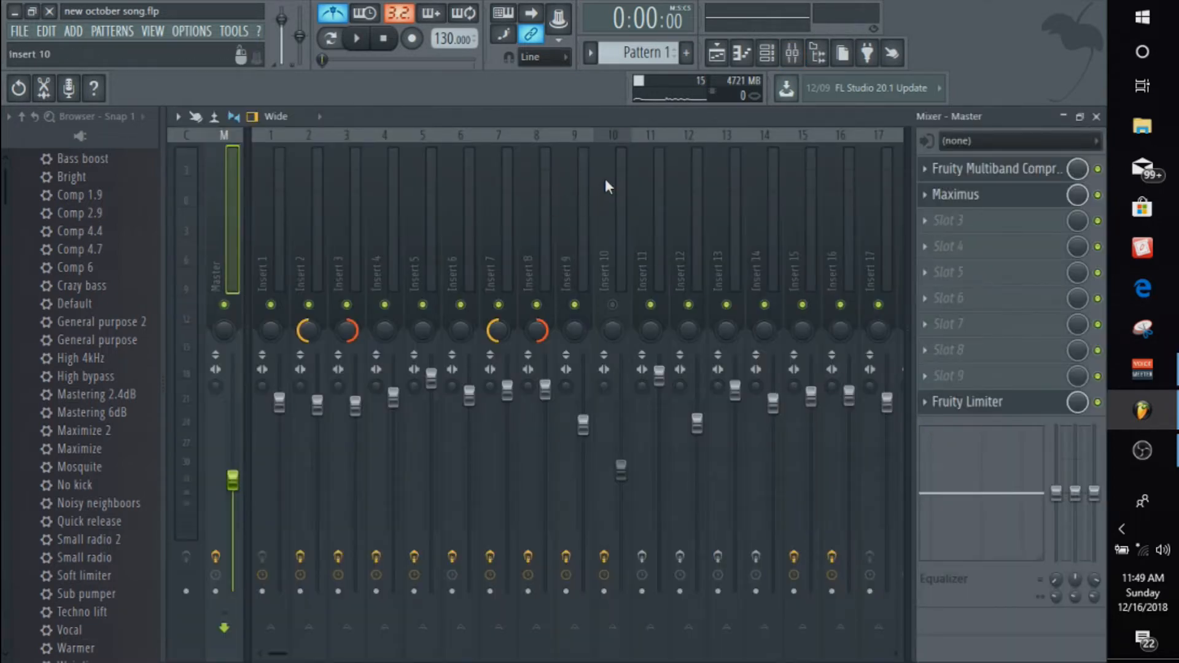
left_click(650, 172)
left_click(970, 145)
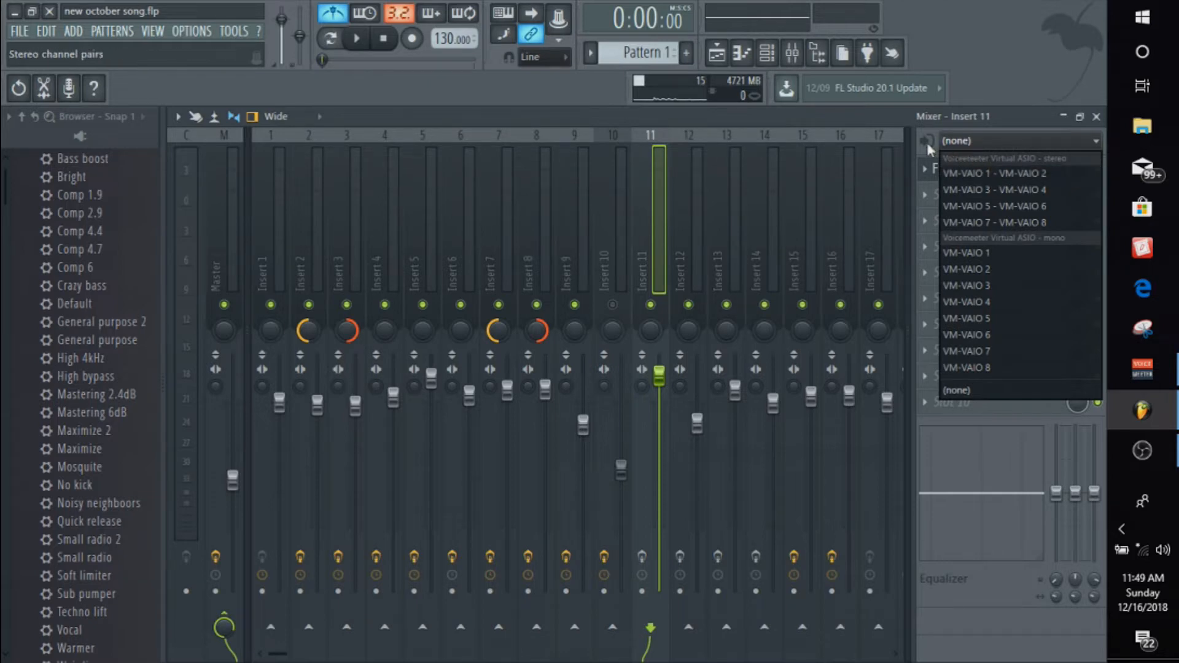
Change the audio device in the audio settings to Focusrite USB ASIO
left_click(199, 32)
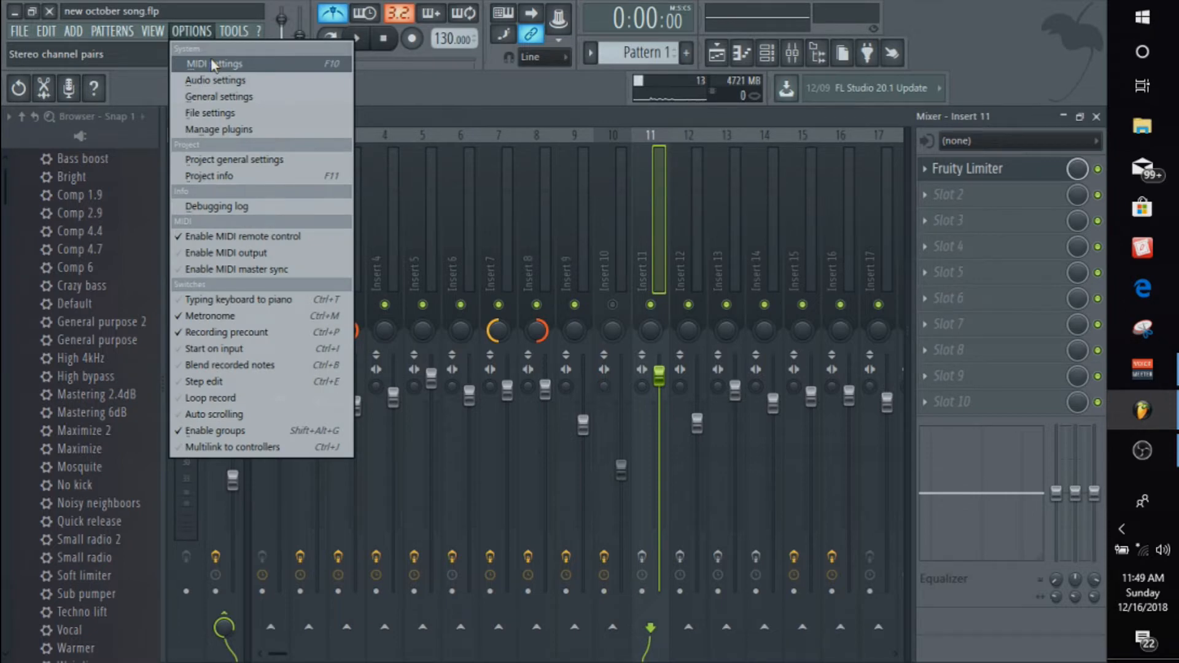
left_click(218, 83)
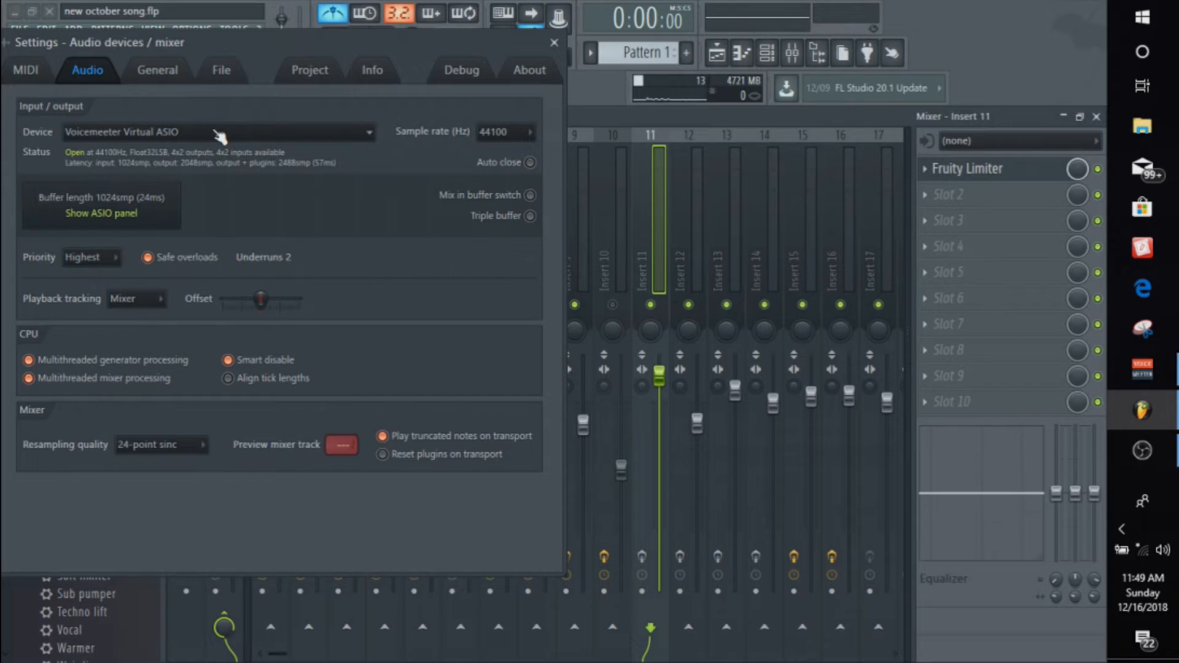
left_click(219, 136)
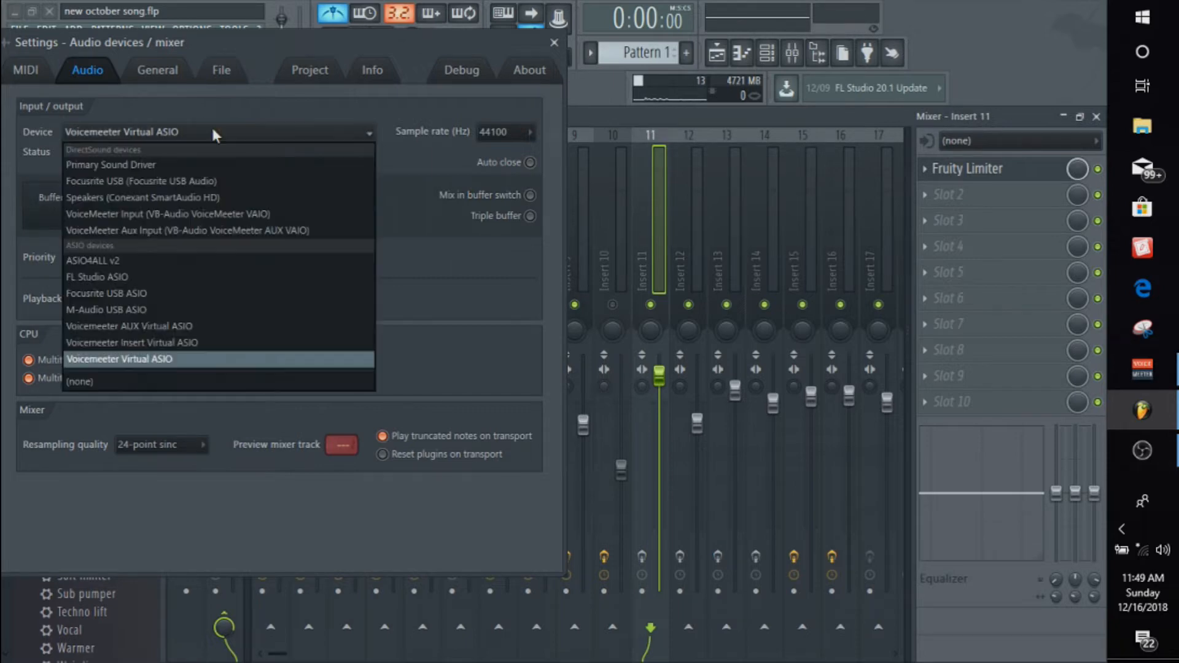
left_click(139, 295)
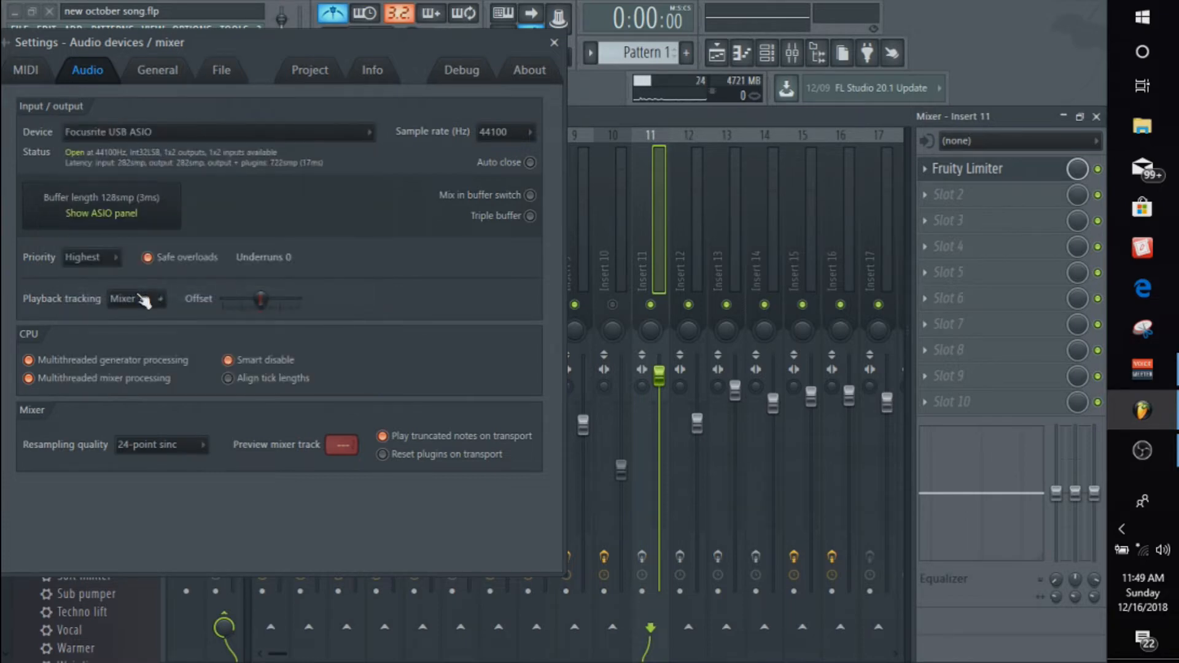
Assign the mono Input 2 as the recording source of mixer track Insert 11
left_click(974, 144)
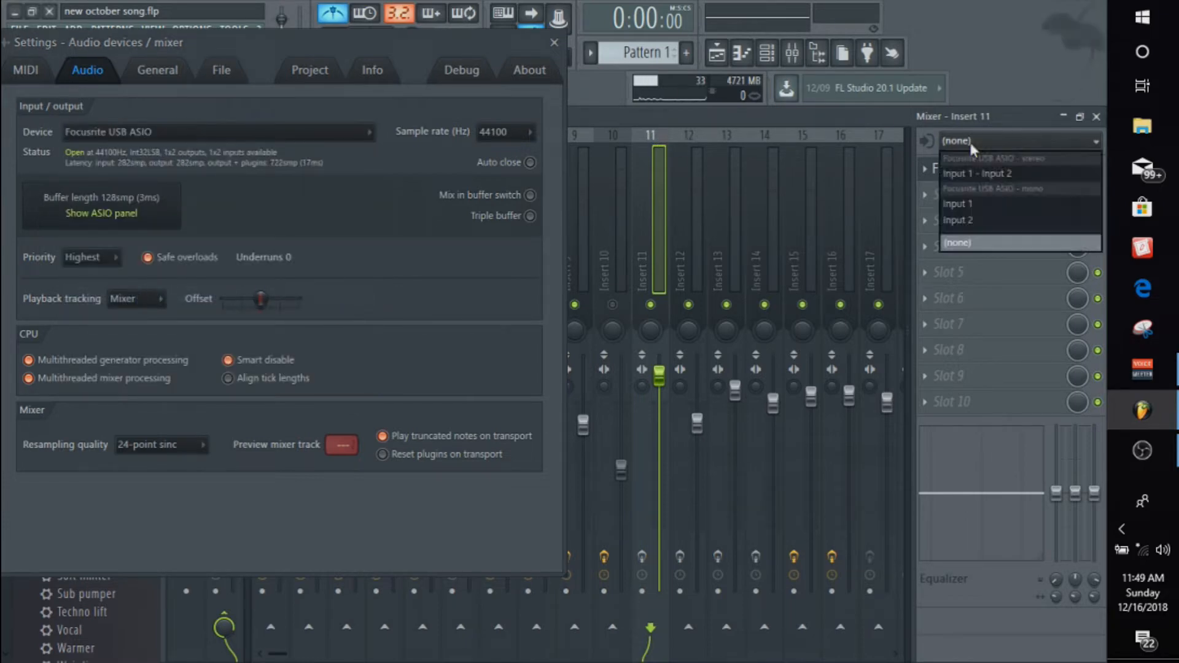
left_click(995, 221)
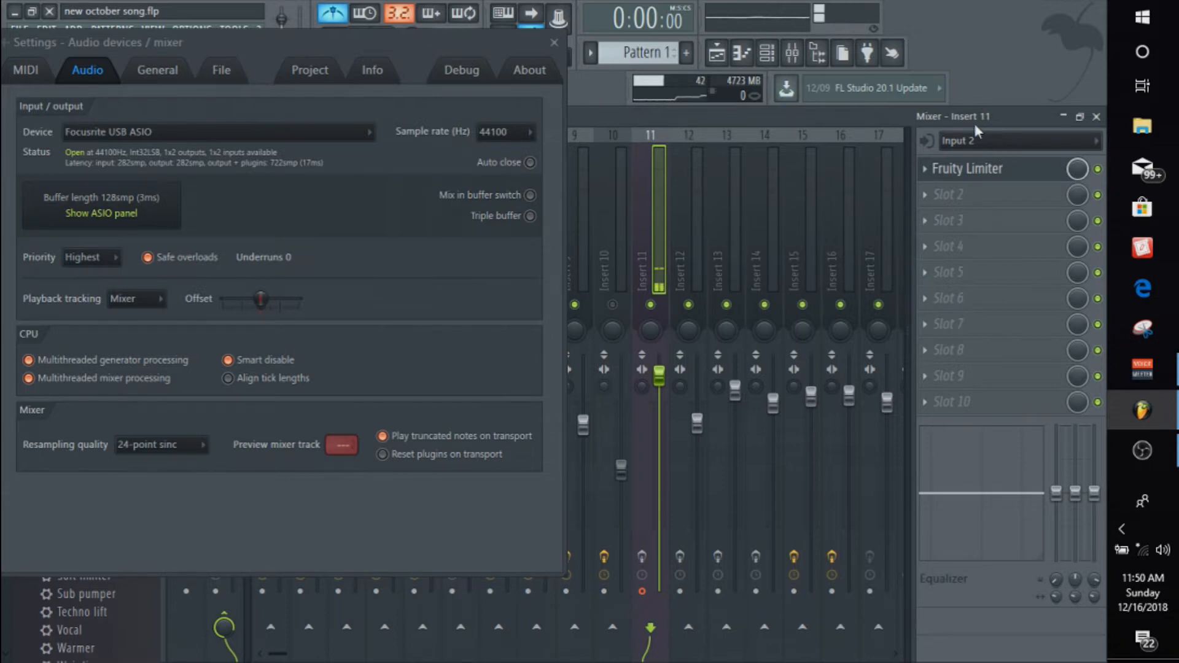
Set Insert 11's input to (none), switch the audio device to Voicemeeter Virtual ASIO and close the settings
left_click(1062, 143)
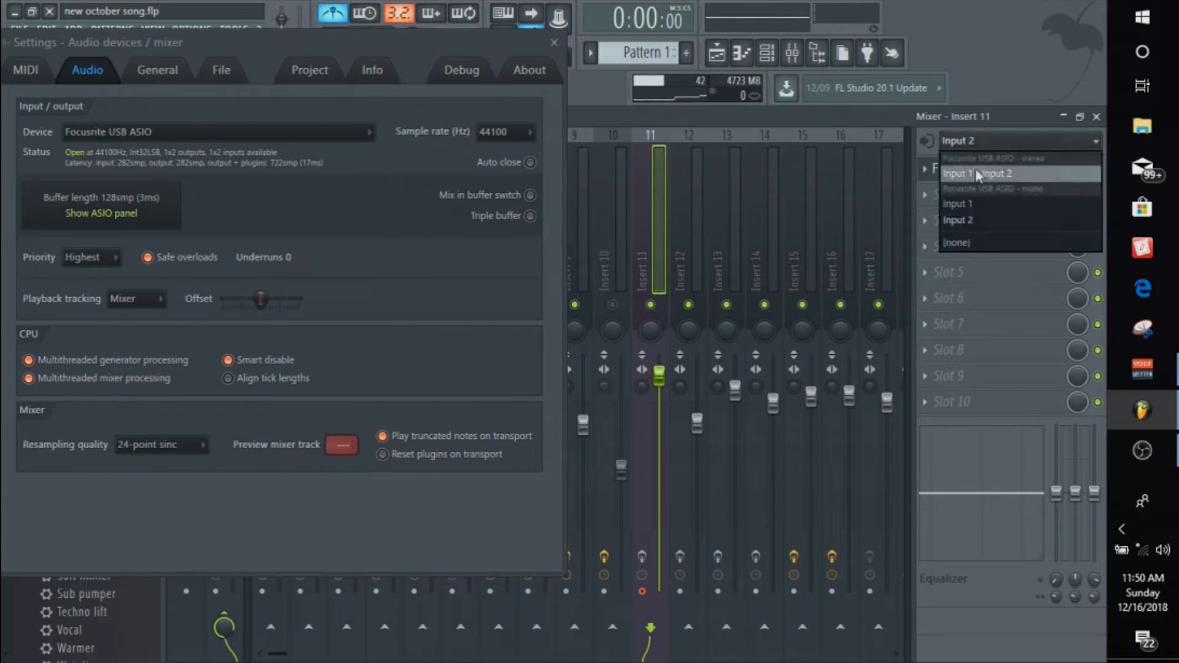
left_click(965, 243)
left_click(357, 134)
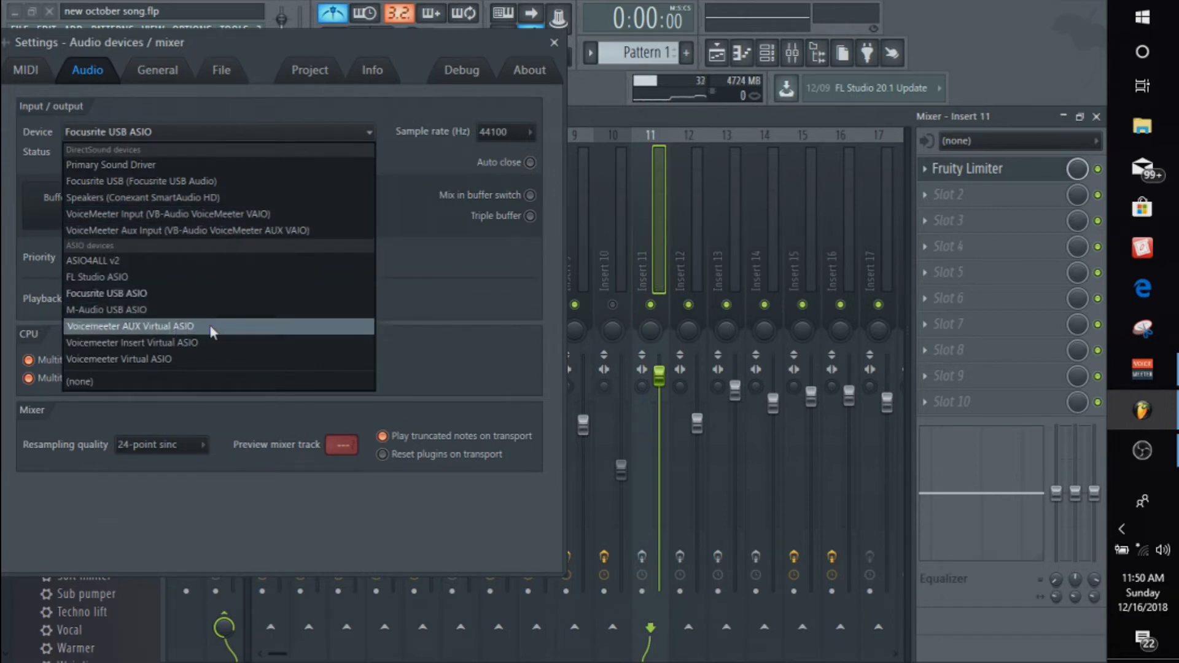
left_click(180, 363)
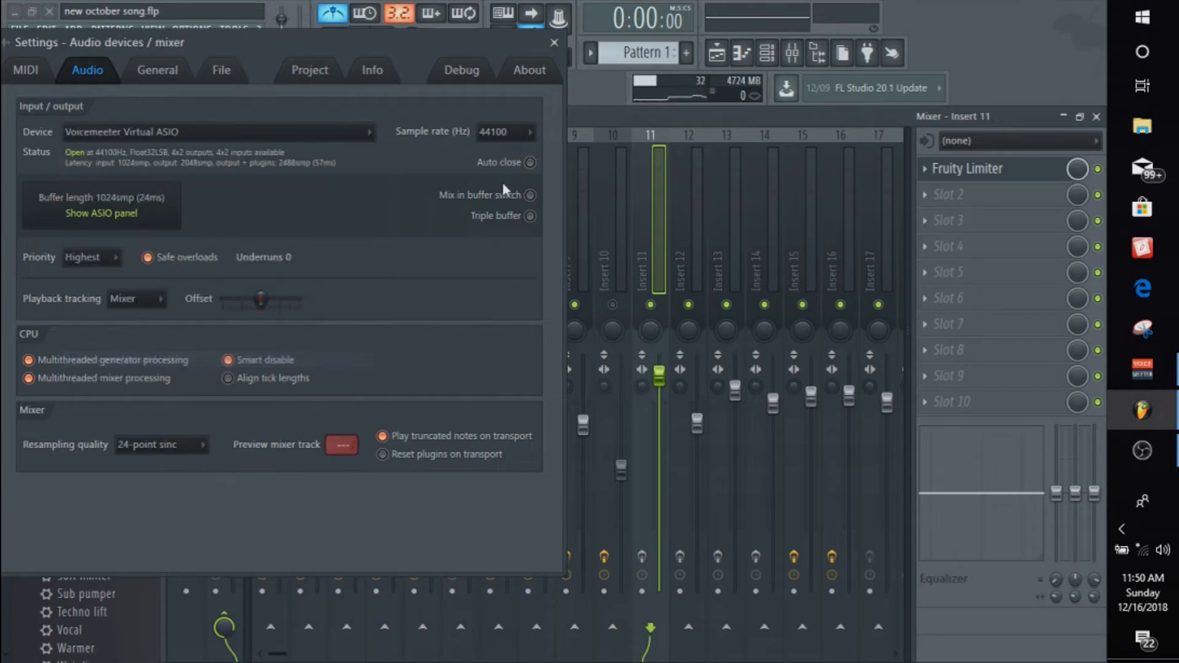
left_click(554, 43)
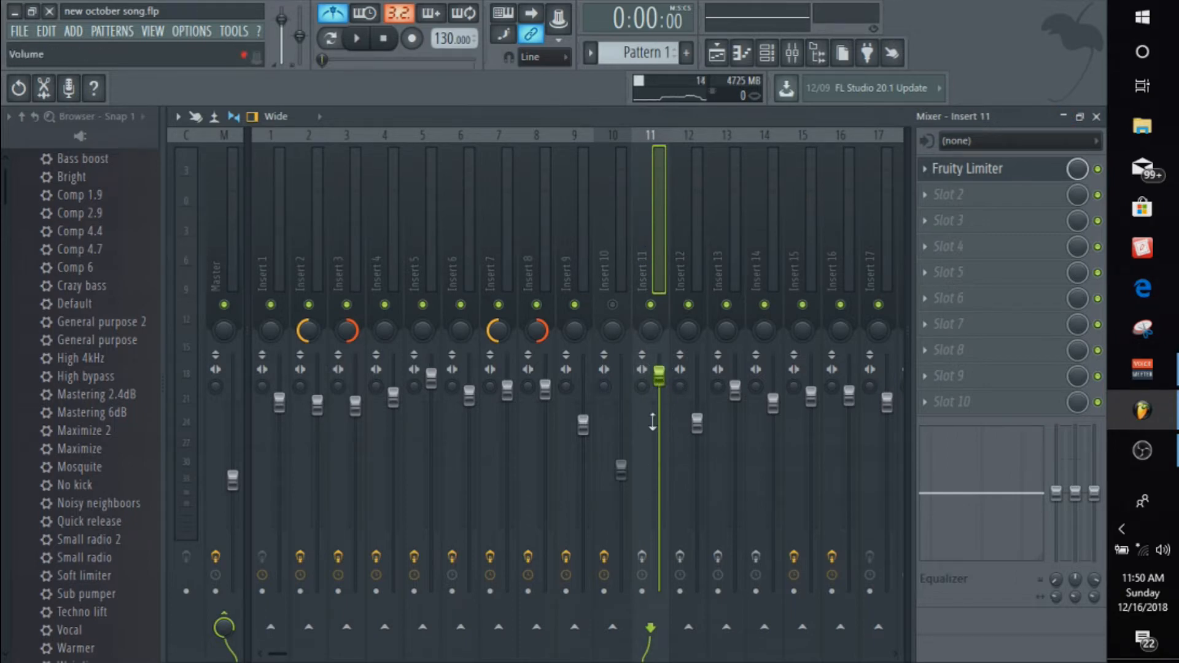
Adjust Insert 11's panning and reset it to its default
mouse_move(651, 331)
left_mouse_down()
mouse_move(651, 369)
mouse_move(651, 310)
mouse_move(651, 330)
left_mouse_up()
right_click(652, 332)
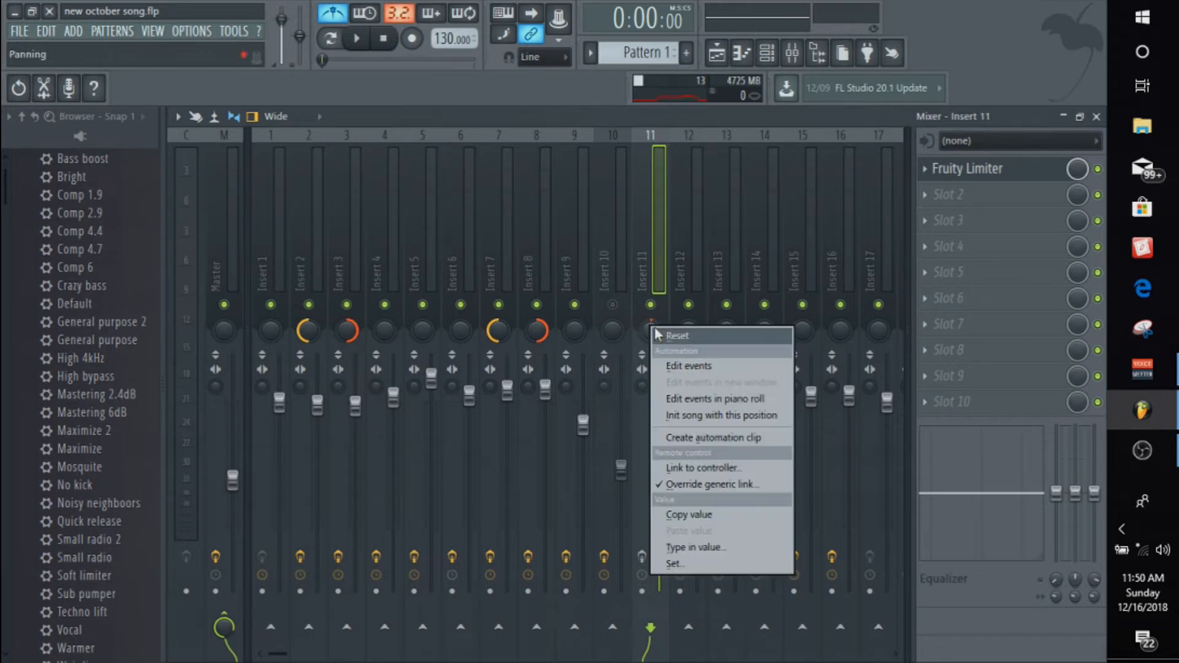
left_click(677, 336)
Minimize the mixer and unmute Tracks 1, 2 and 3 in the playlist
left_click(1069, 118)
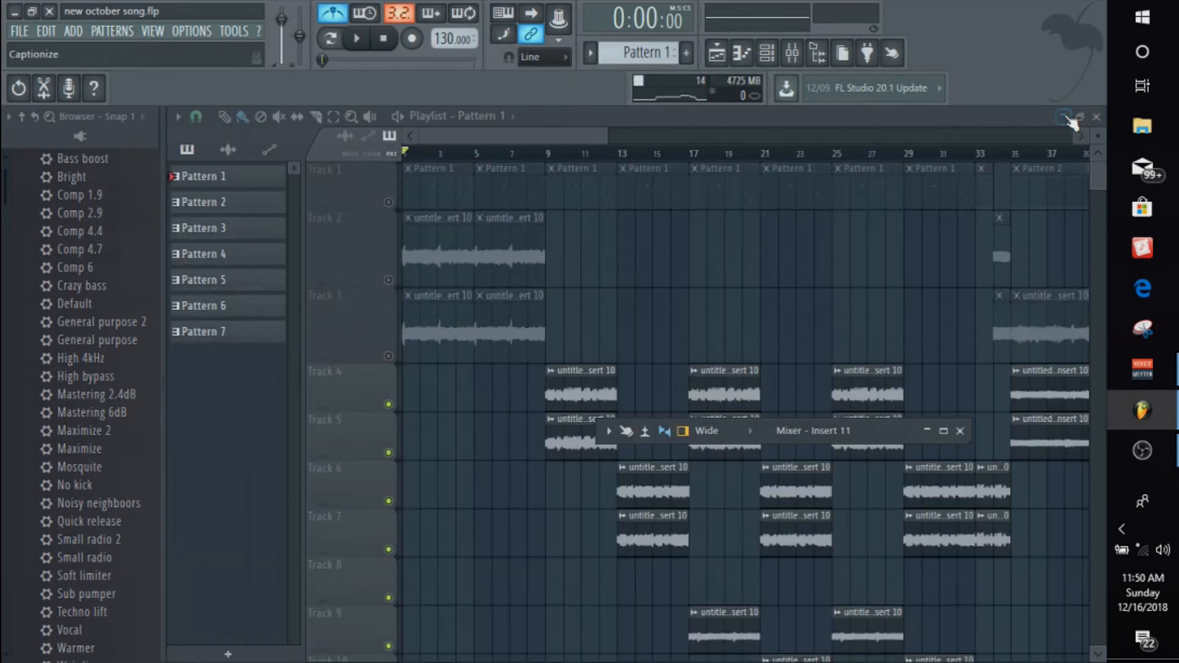
left_click_drag(605, 135, 655, 135)
left_click(389, 202)
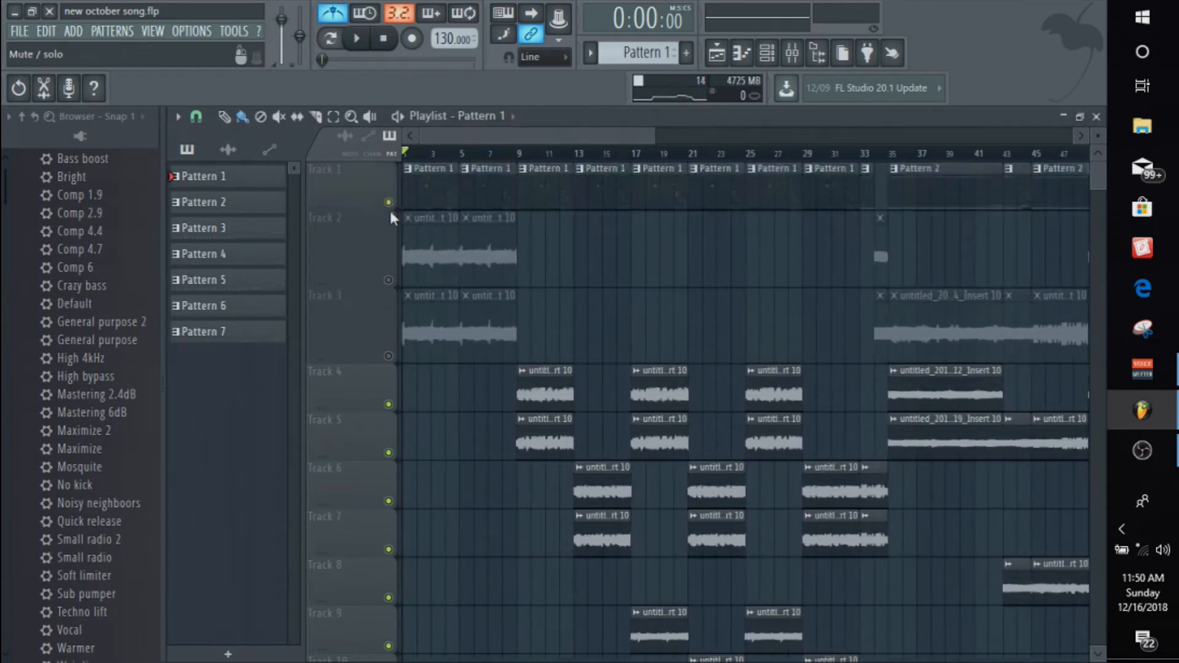
left_click(389, 280)
left_click(389, 355)
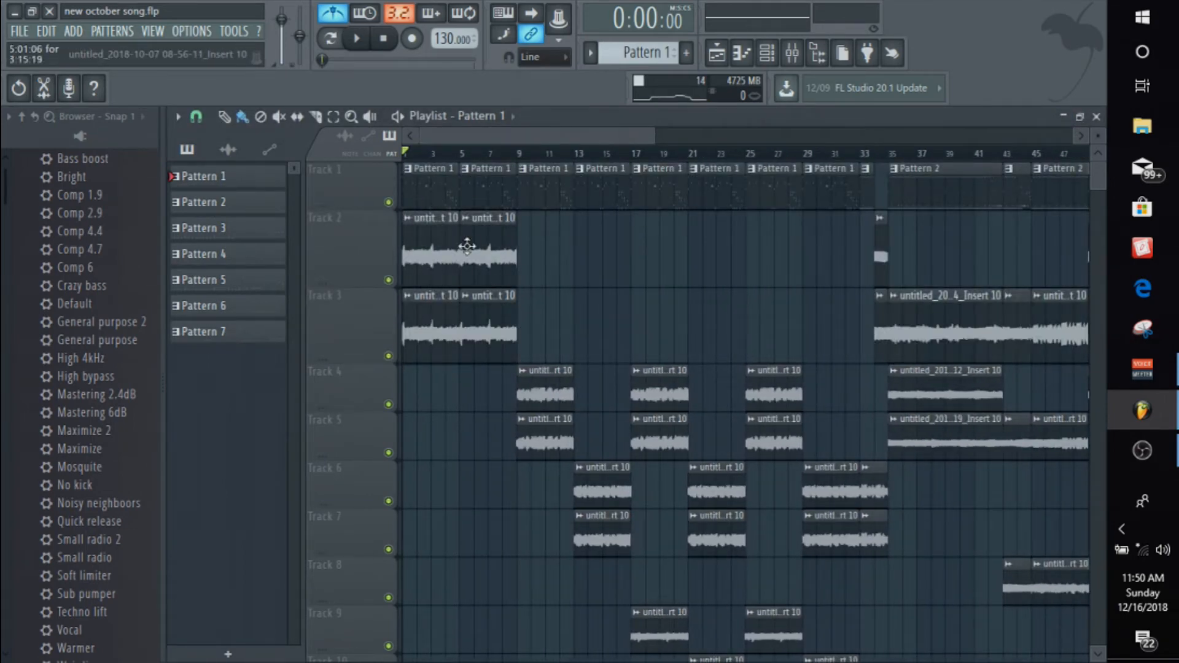
Mute Tracks 2 and 3 and play the song briefly from the start to hear Track 1
left_click_drag(651, 133, 522, 136)
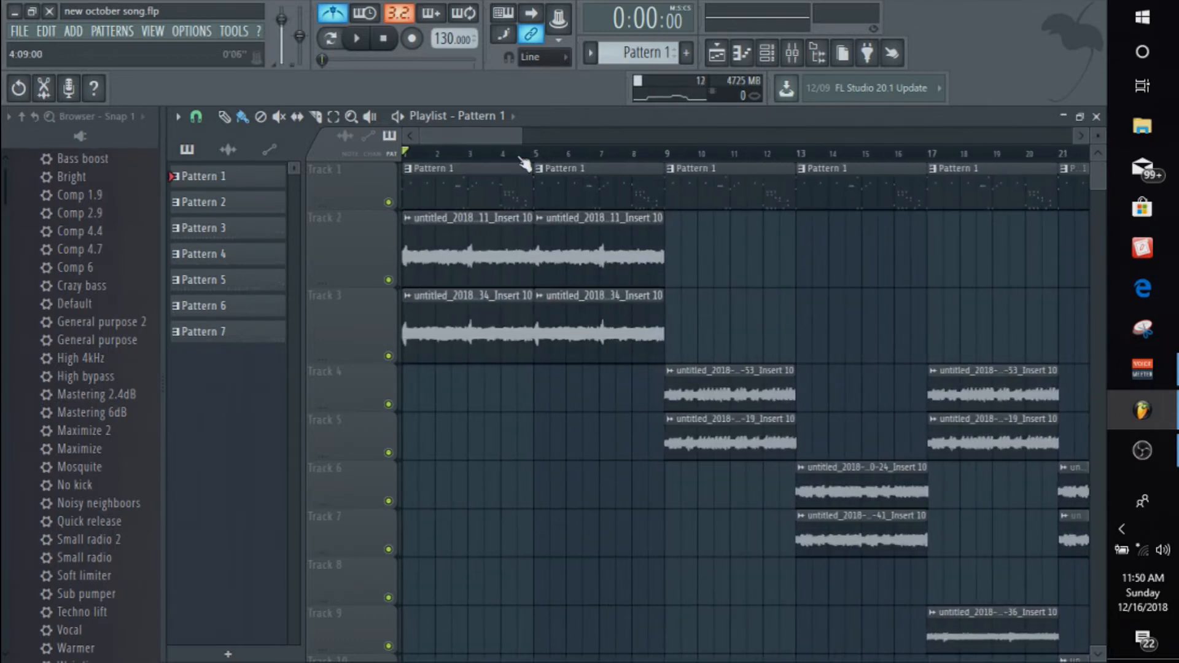
left_click(388, 280)
left_click(389, 356)
key("space")
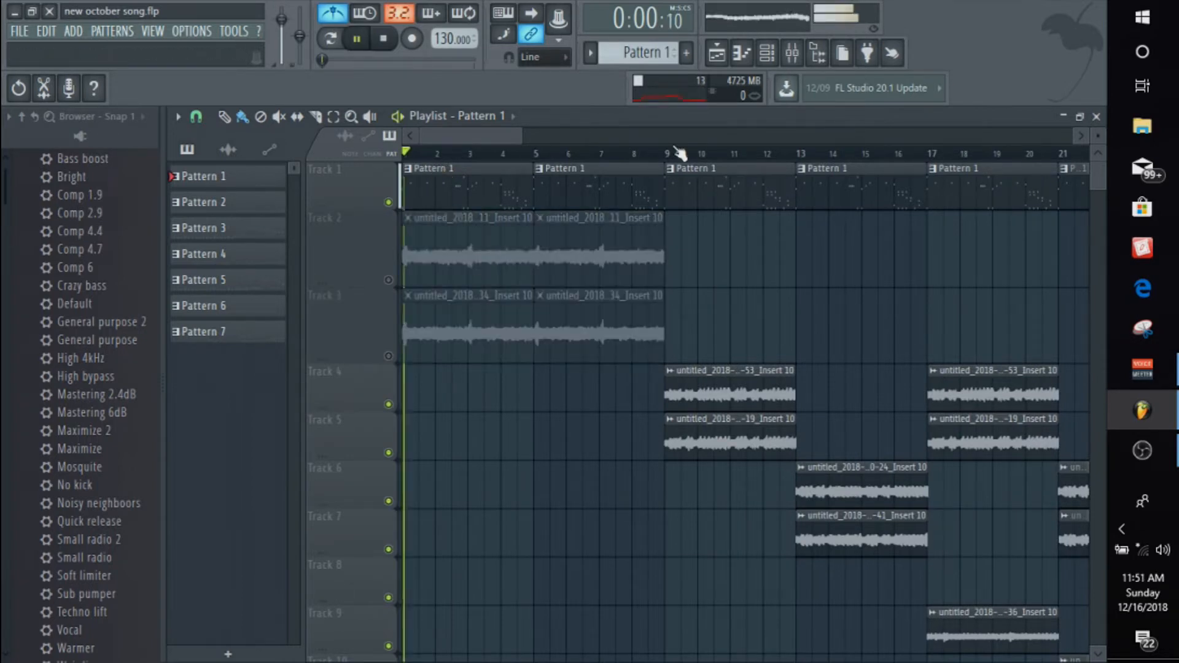
key("space")
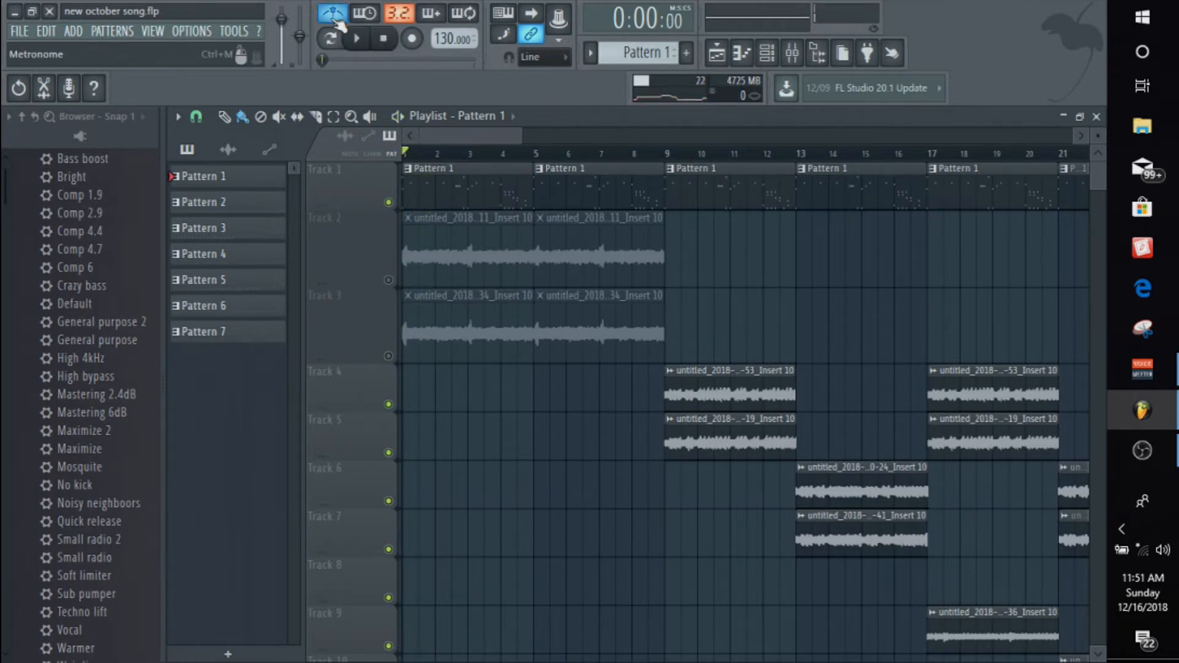
Turn off the metronome and play Track 1 again from the start
key("space")
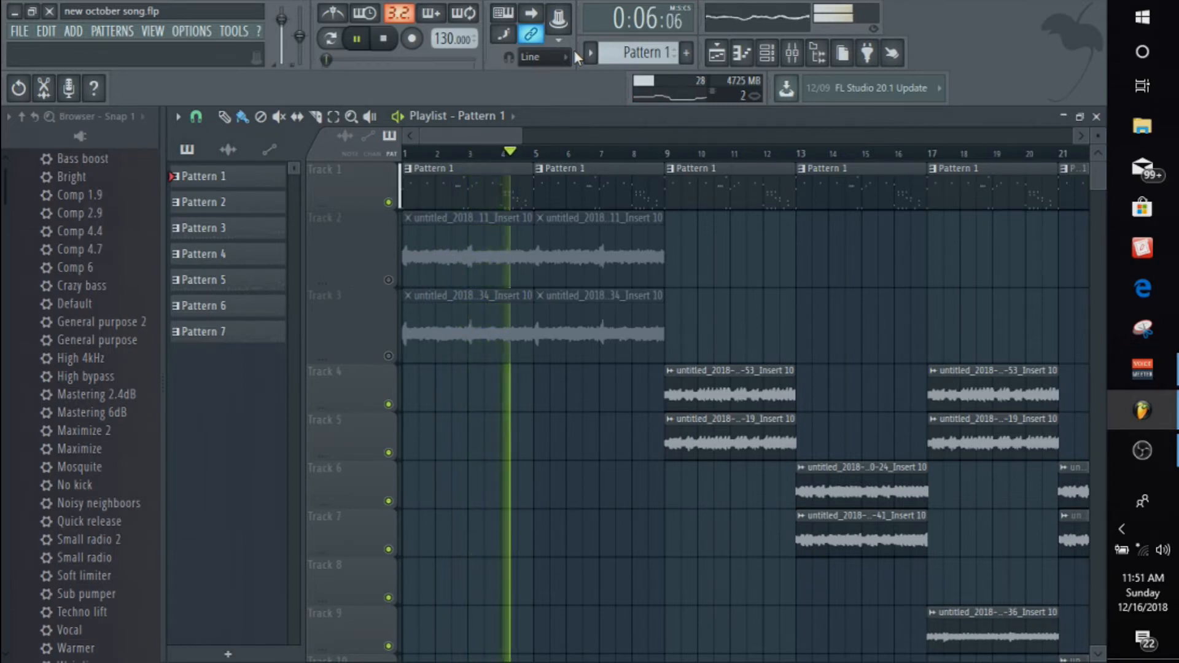
key("space")
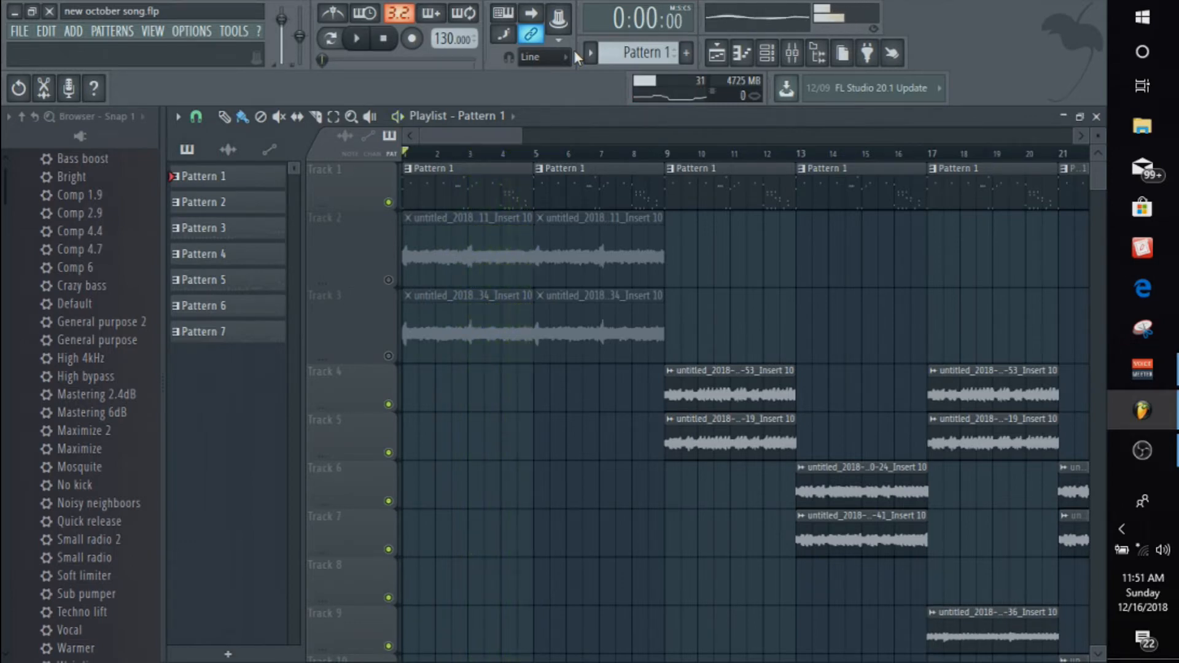
Unmute Track 2, mute Track 1, and play the song from the start to hear the Track 2 recording alone
left_click(389, 281)
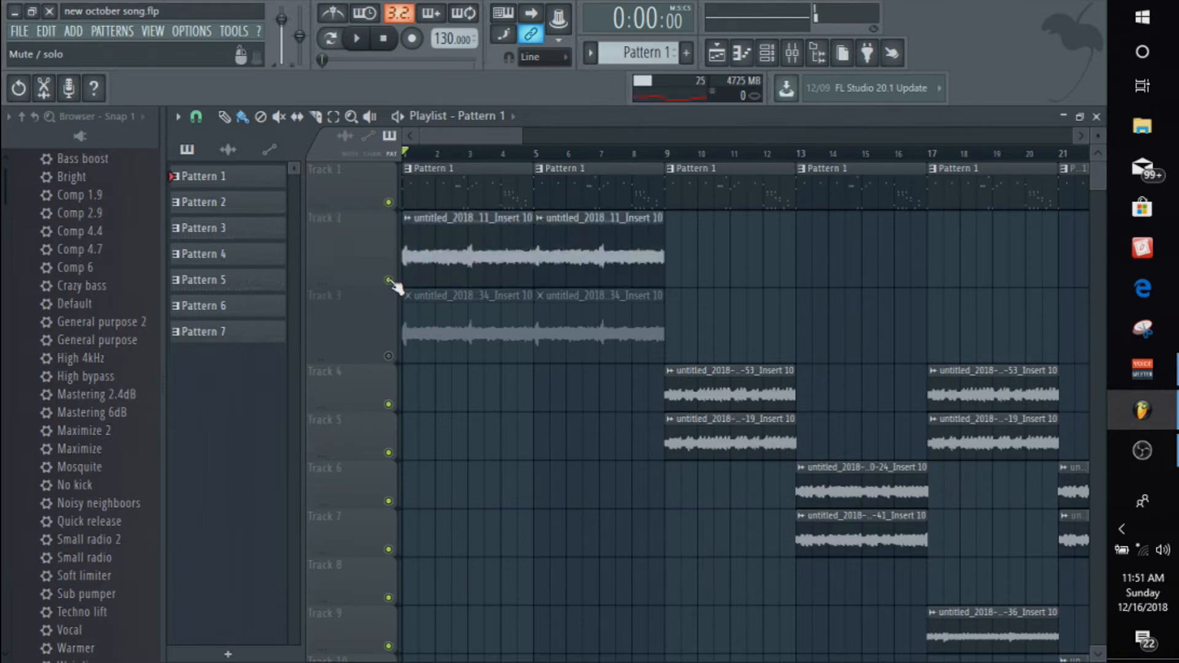
left_click(389, 202)
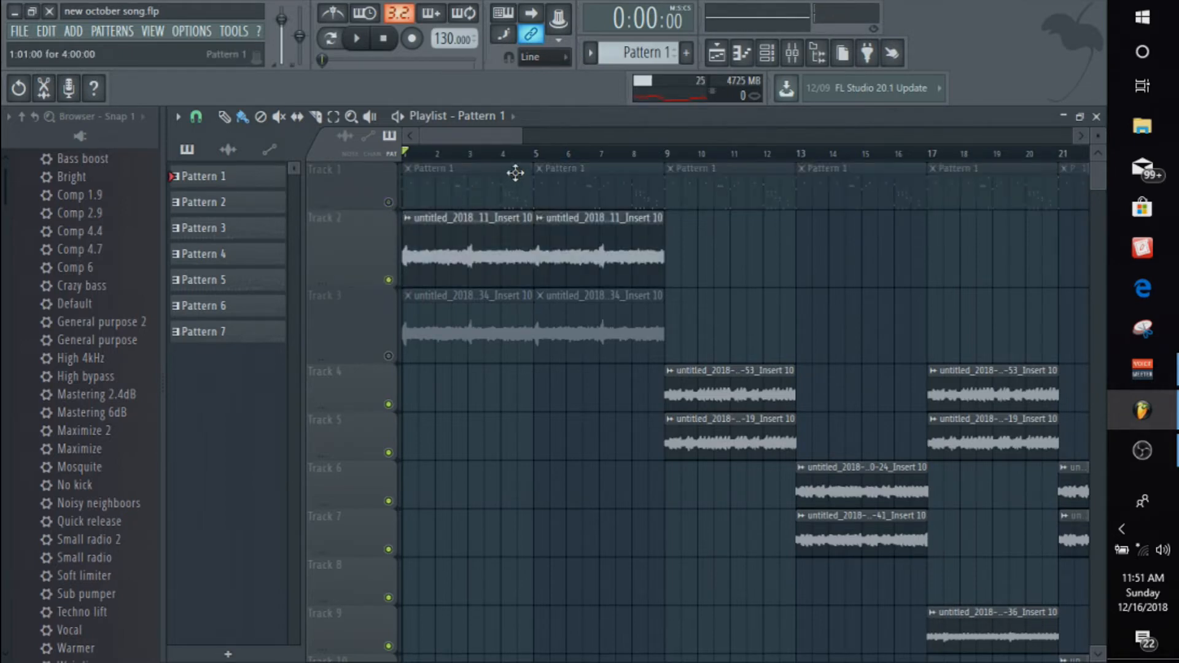
key("space")
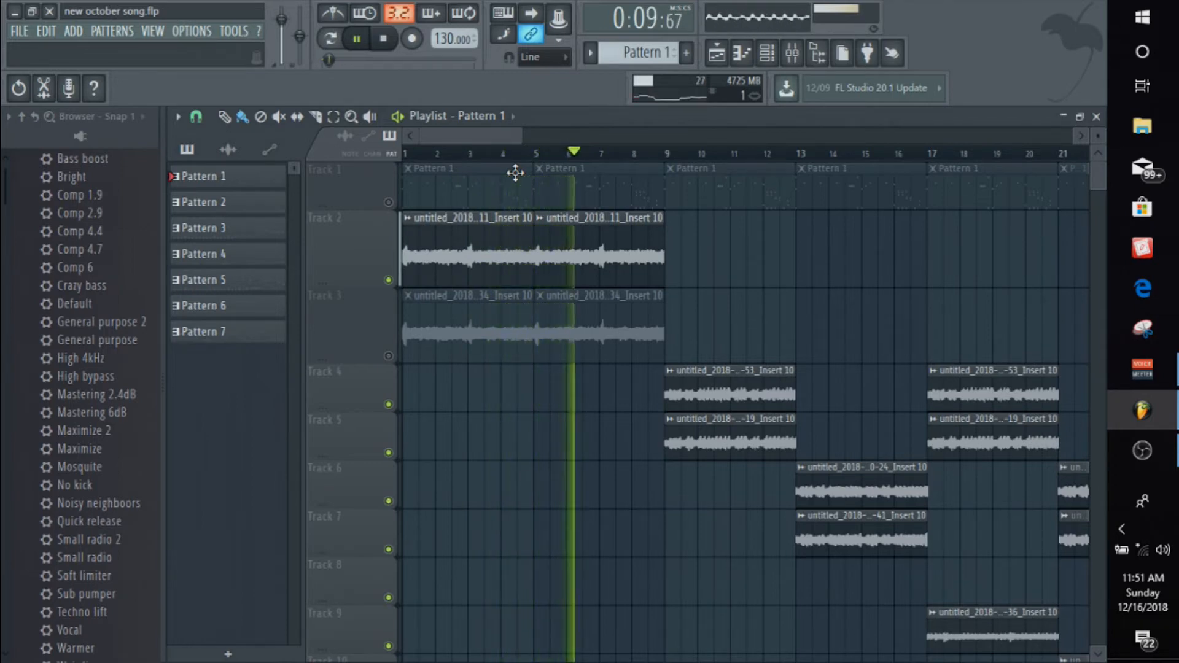
key("space")
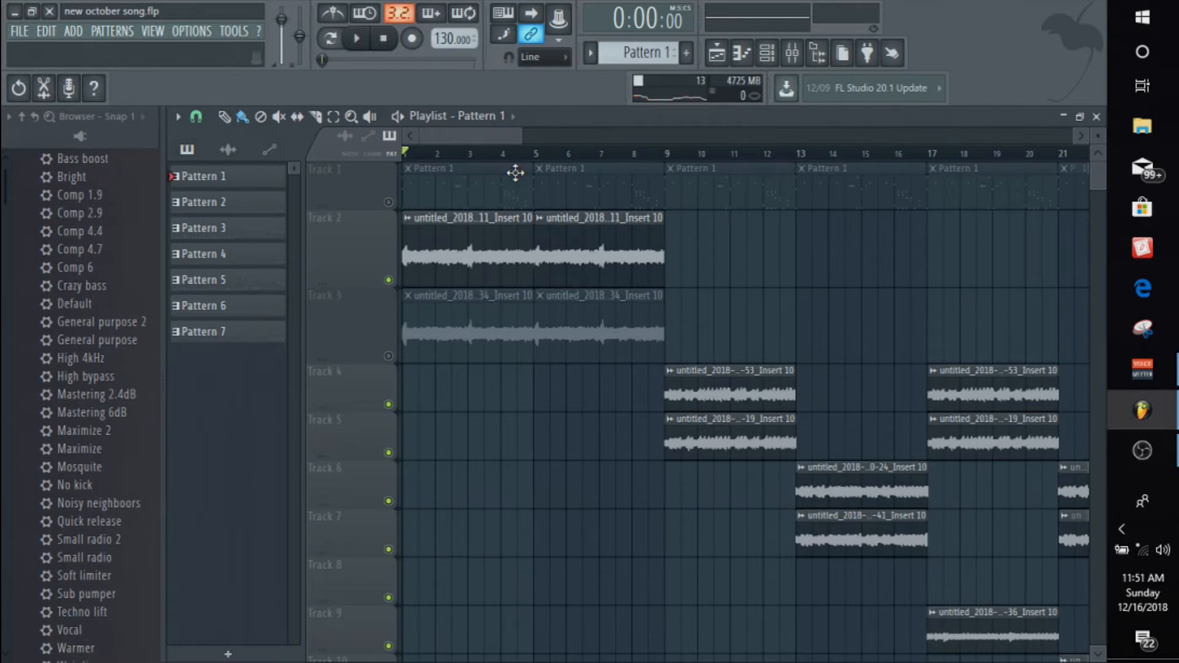
Unmute Track 3 and play both recordings with the mixer open full size to watch their levels
left_click(391, 359)
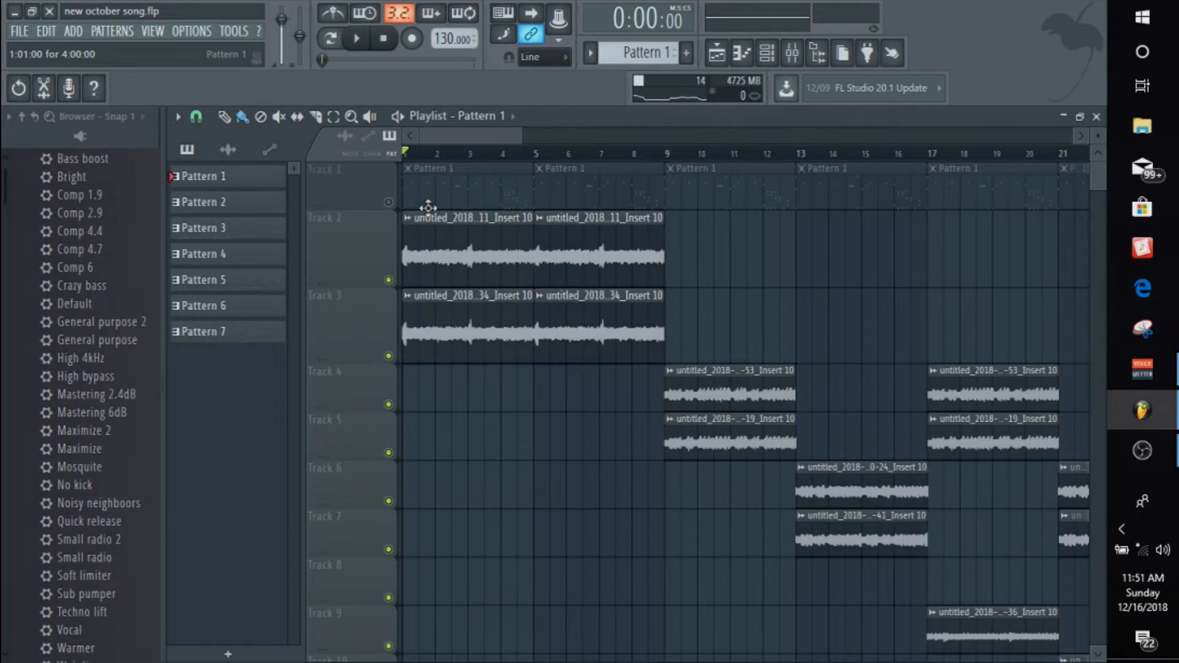
left_click(792, 54)
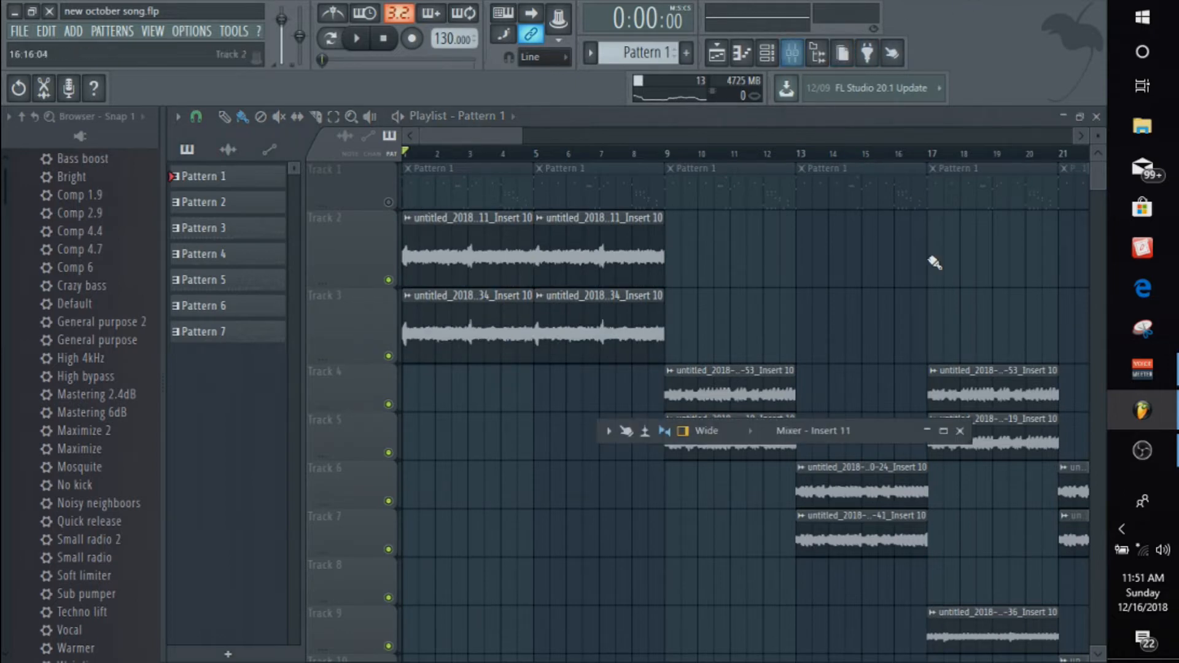
left_click(944, 431)
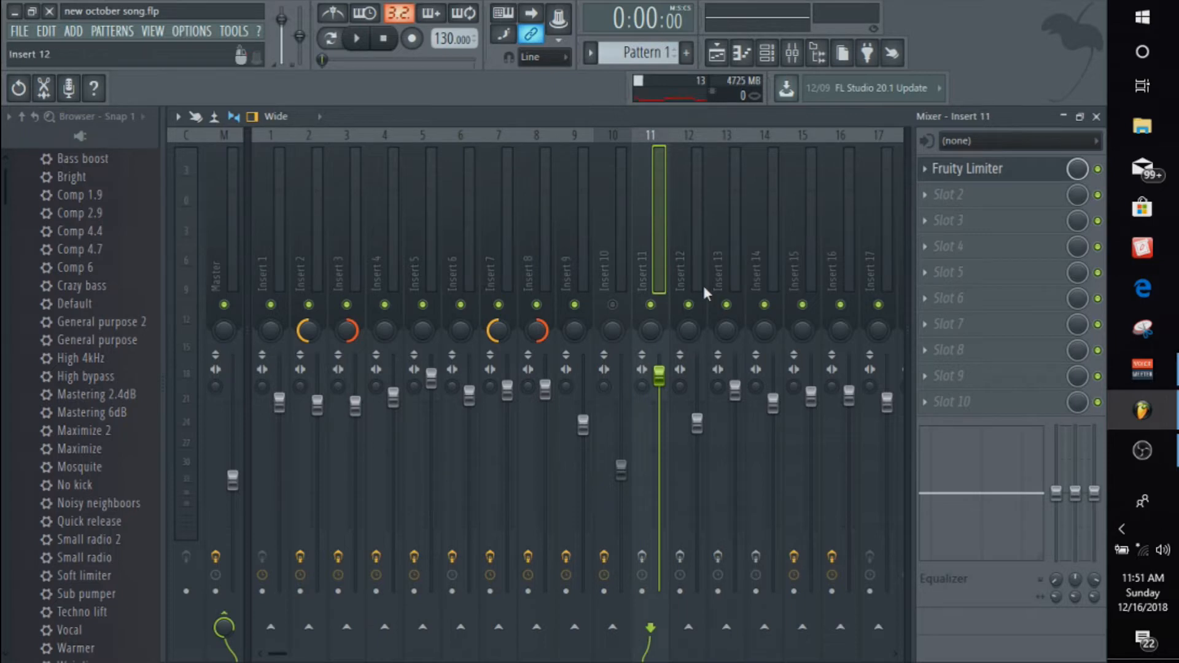
key("space")
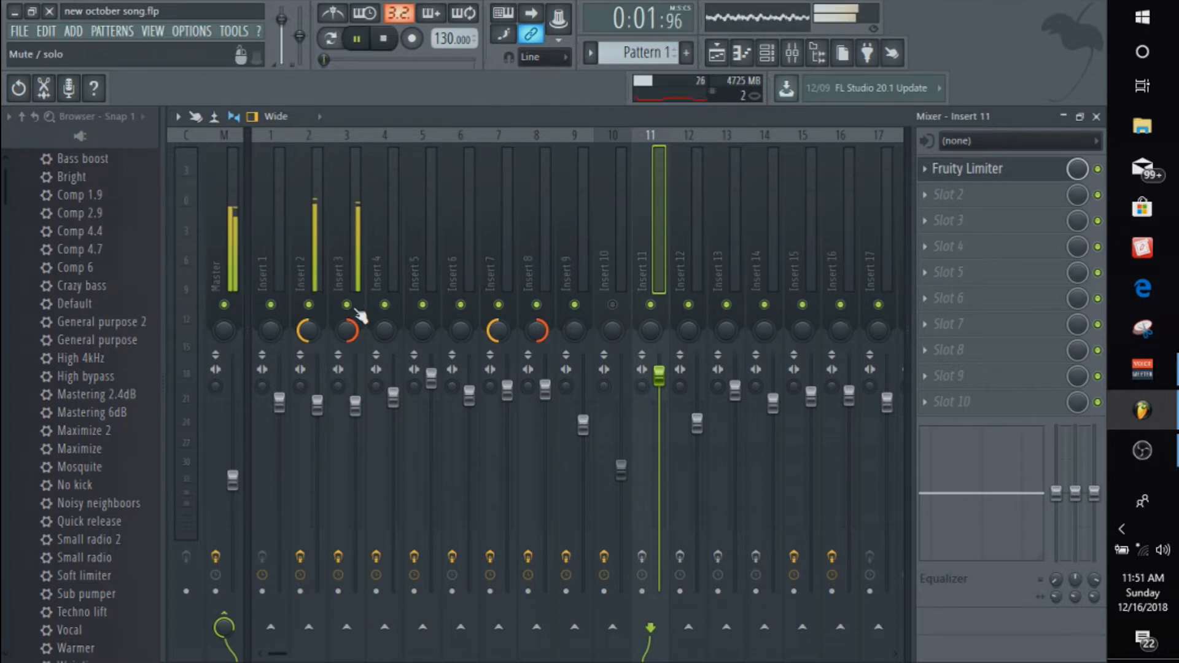
Mute Insert 3, reset Insert 2's panning to listen to it centred, then stop playback and select Insert 2
left_click(347, 304)
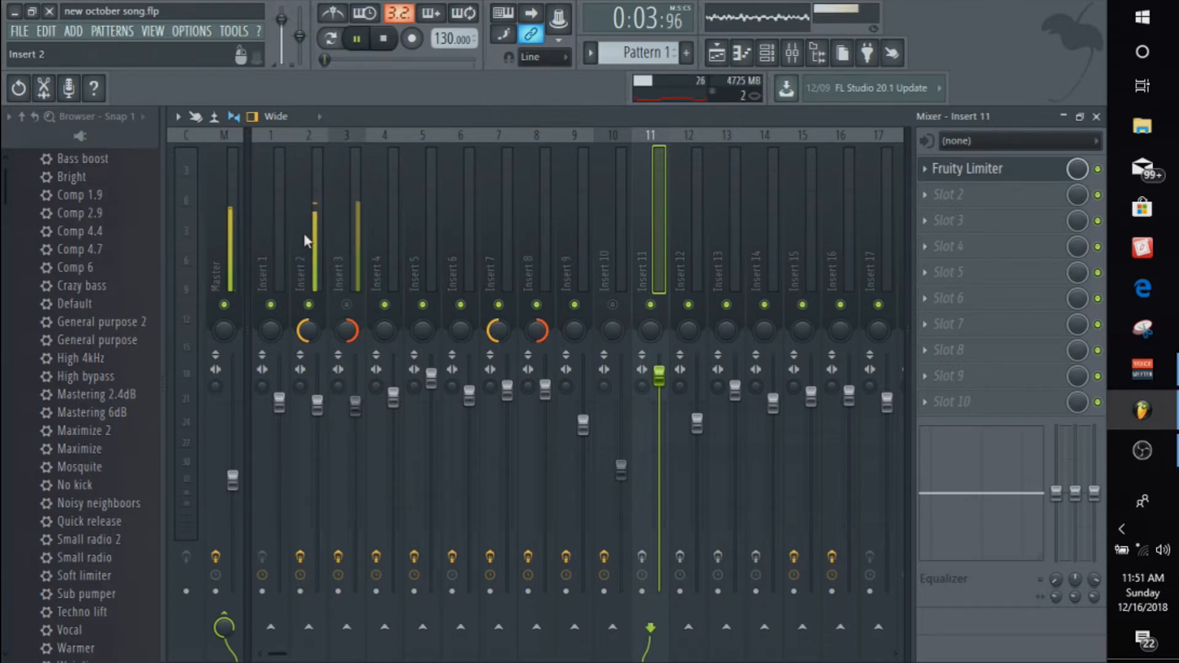
right_click(305, 333)
left_click(325, 347)
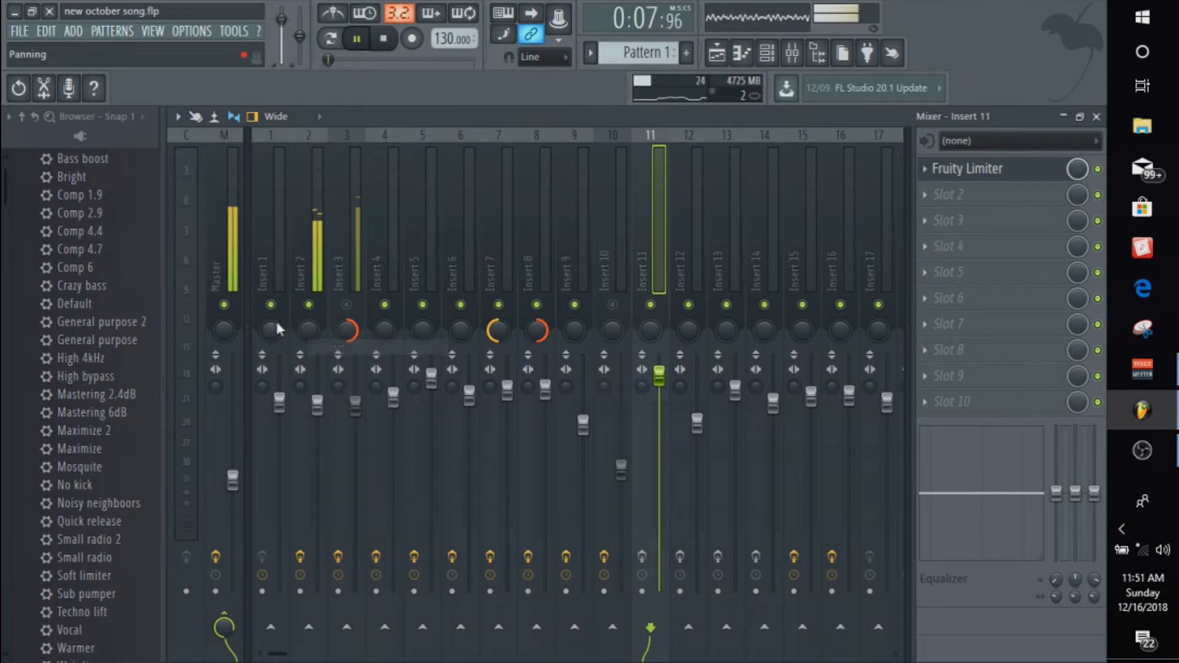
key("space")
left_click(309, 320)
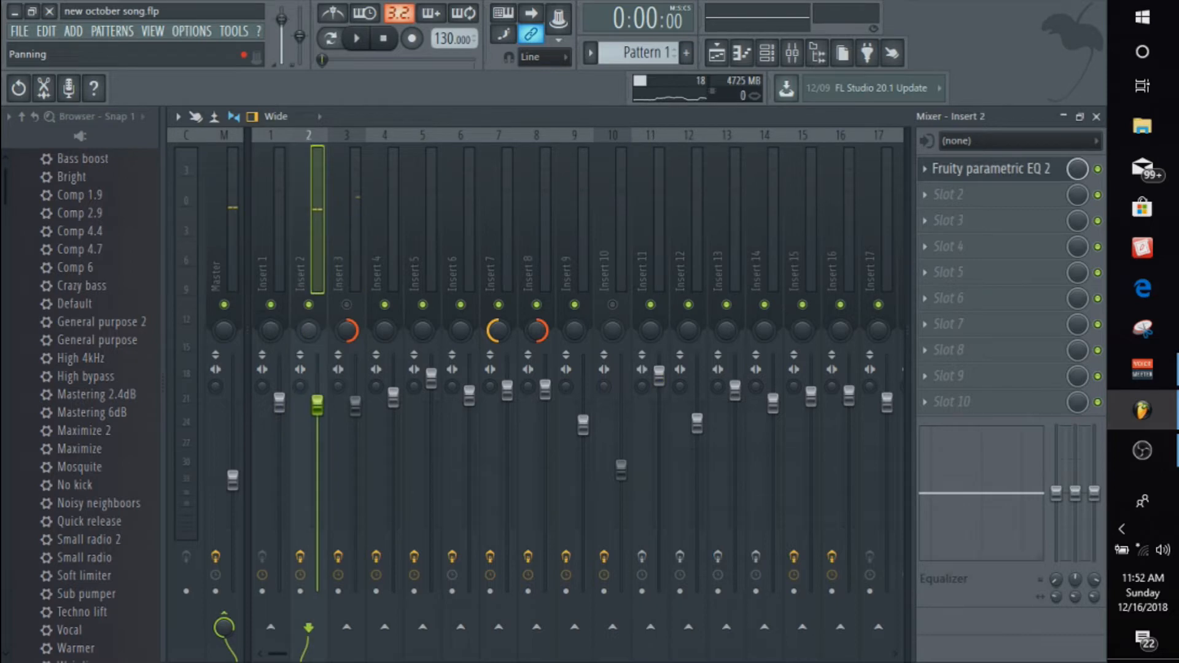
Pan Insert 2 to the left and play the song briefly to hear that recording alone
mouse_move(306, 330)
left_mouse_down()
mouse_move(306, 343)
mouse_move(313, 326)
left_mouse_up()
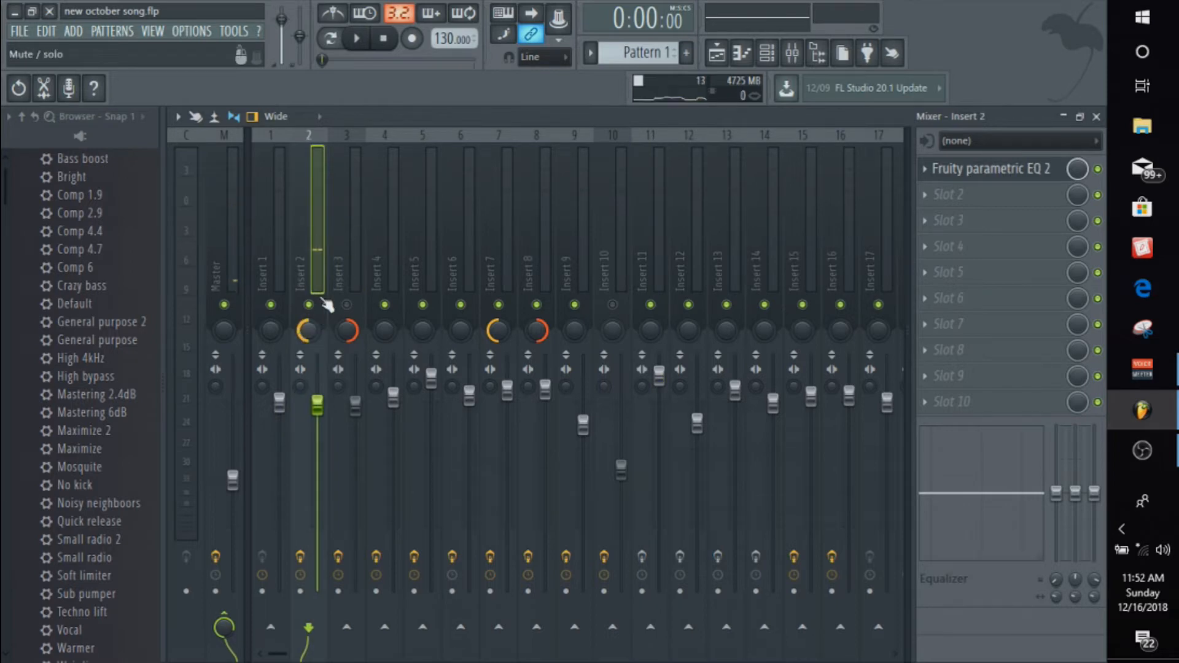
key("space")
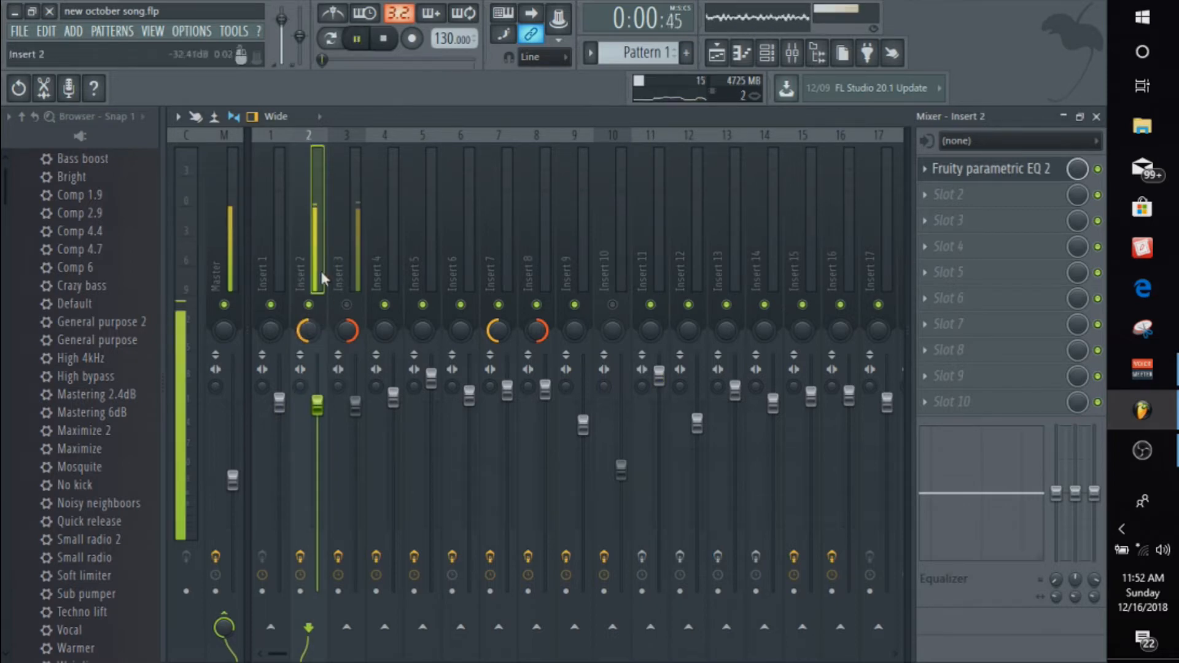
key("space")
Unmute Insert 3, mute Insert 2, and play the song briefly to hear the right-panned recording alone
left_click(348, 305)
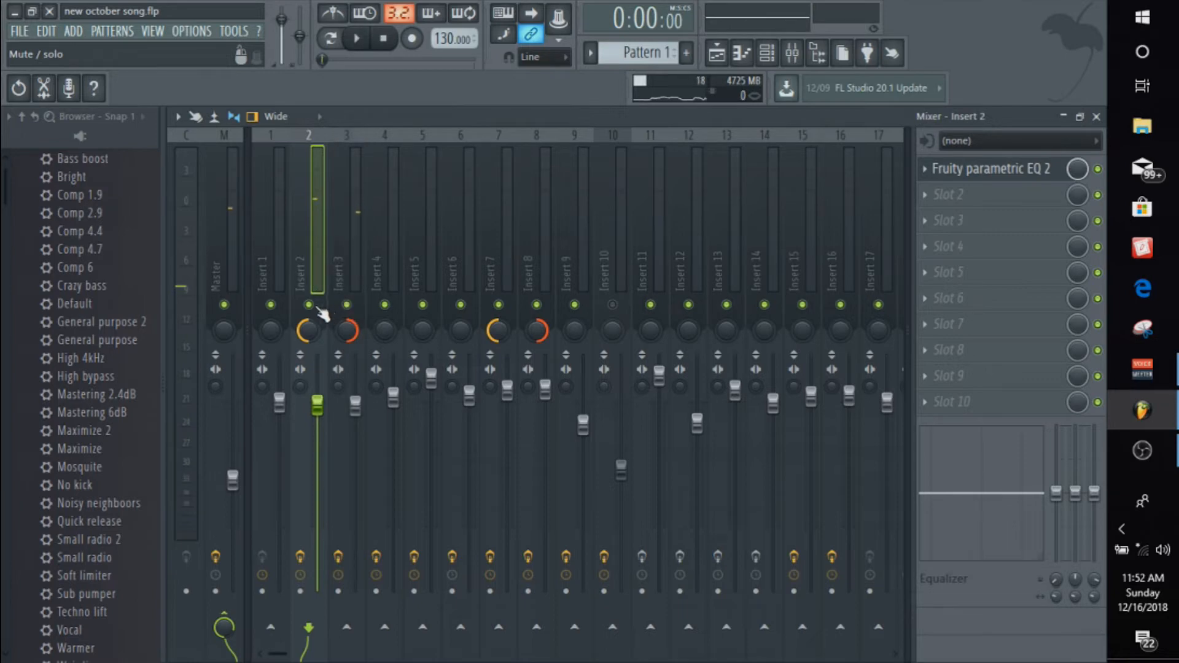
left_click(309, 306)
key("space")
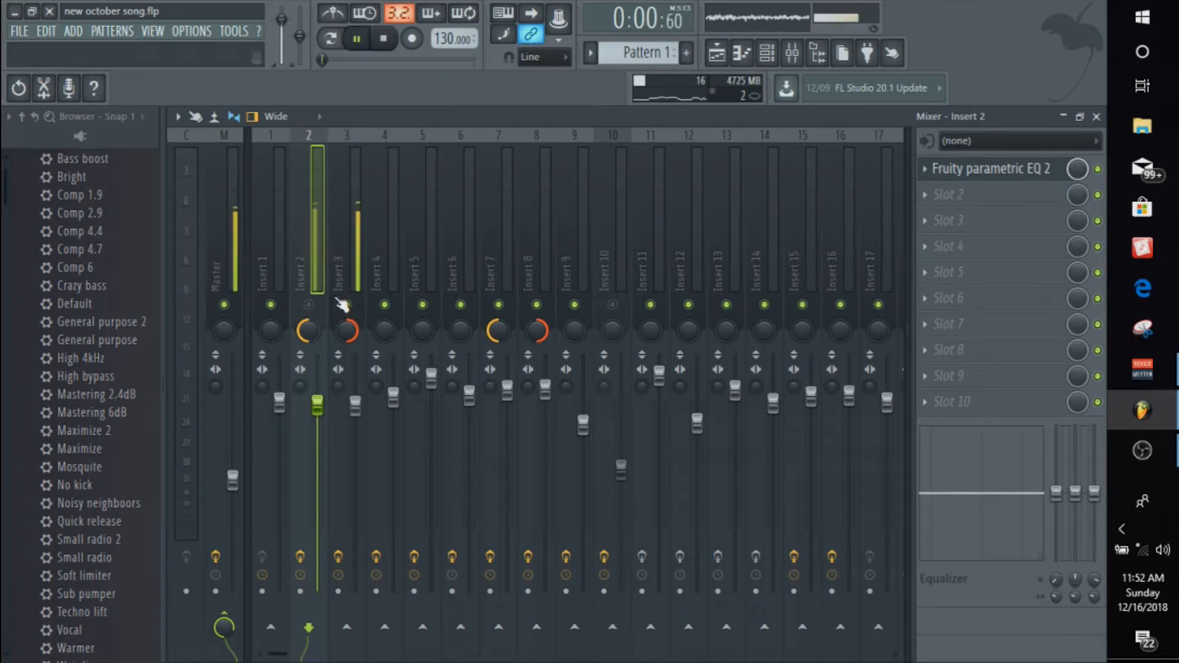
key("space")
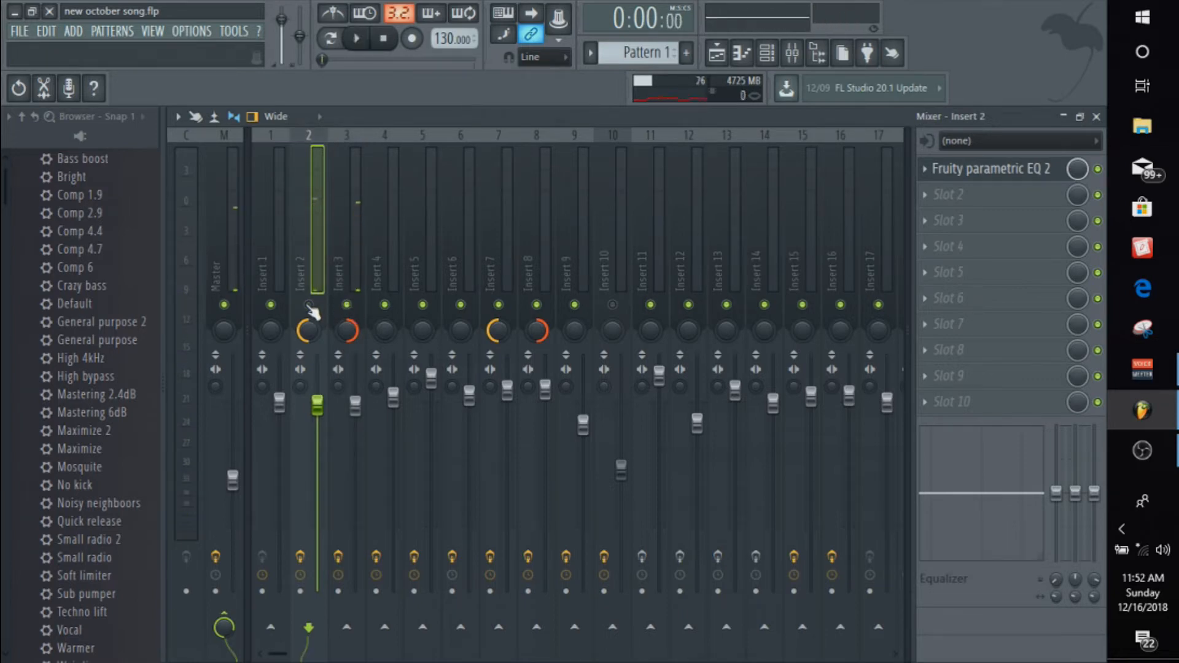
Unmute Insert 2, play both panned recordings together, minimise the mixer to see the playlist, and stop playback
left_click(310, 306)
key("space")
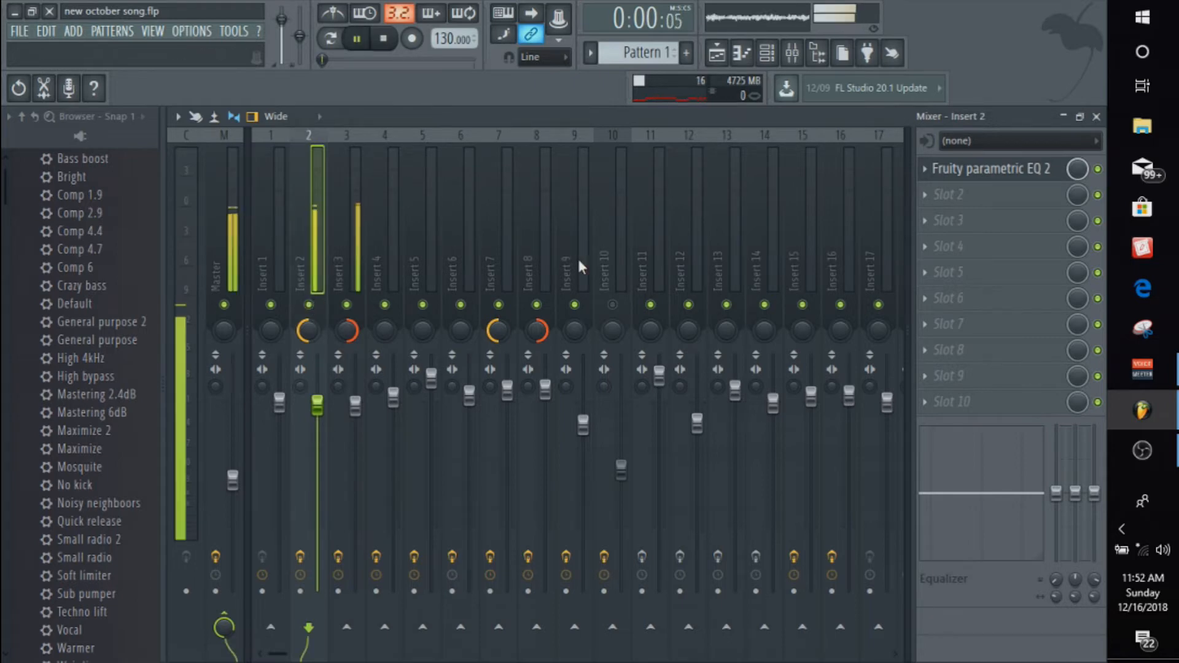
left_click(1067, 120)
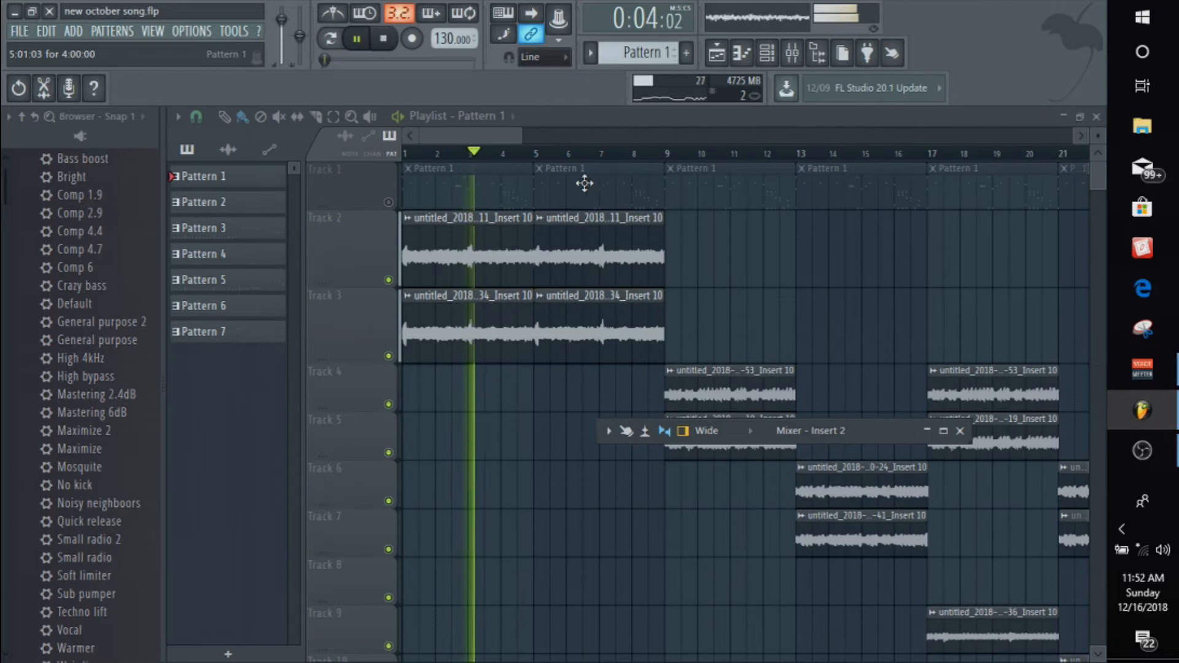
key("space")
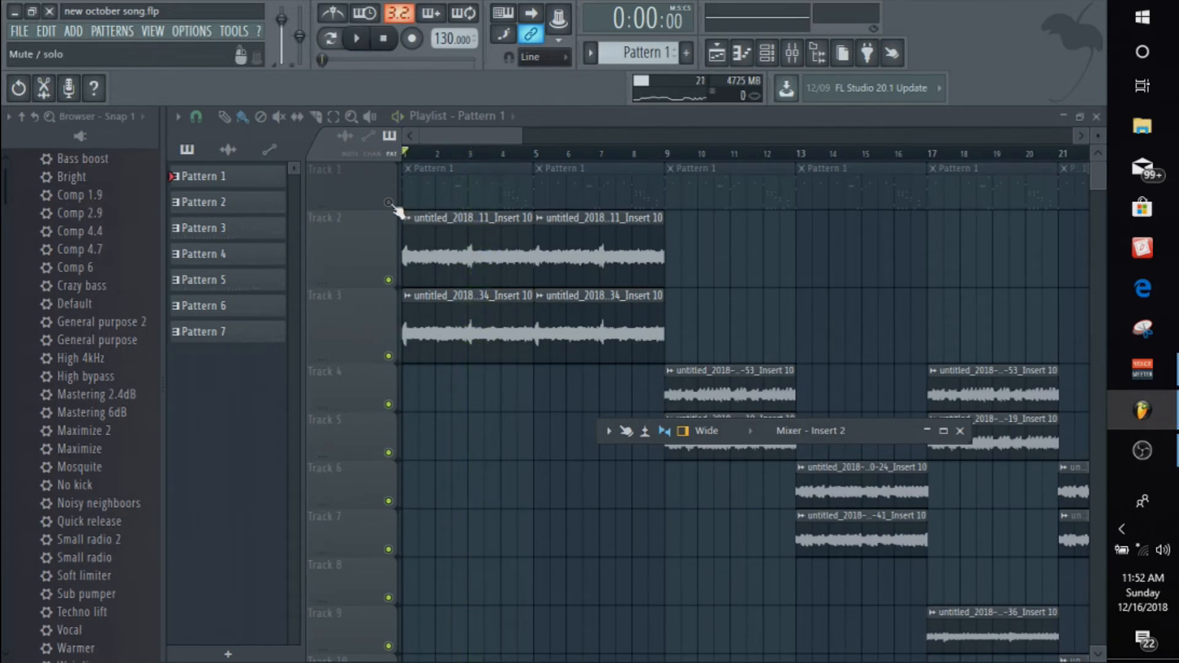
Unmute Track 1 in the playlist and play the song from the start to hear it with both recordings
left_click(389, 202)
scroll(442, 173, "down", 7)
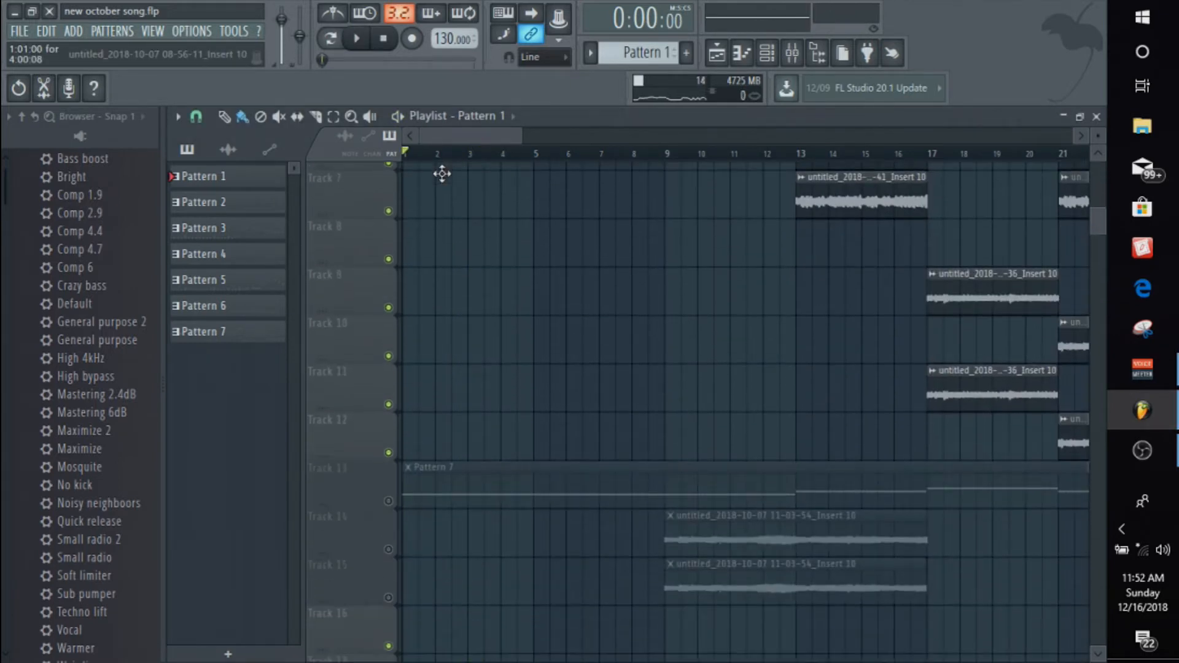
scroll(442, 173, "up", 5)
scroll(443, 174, "up", 2)
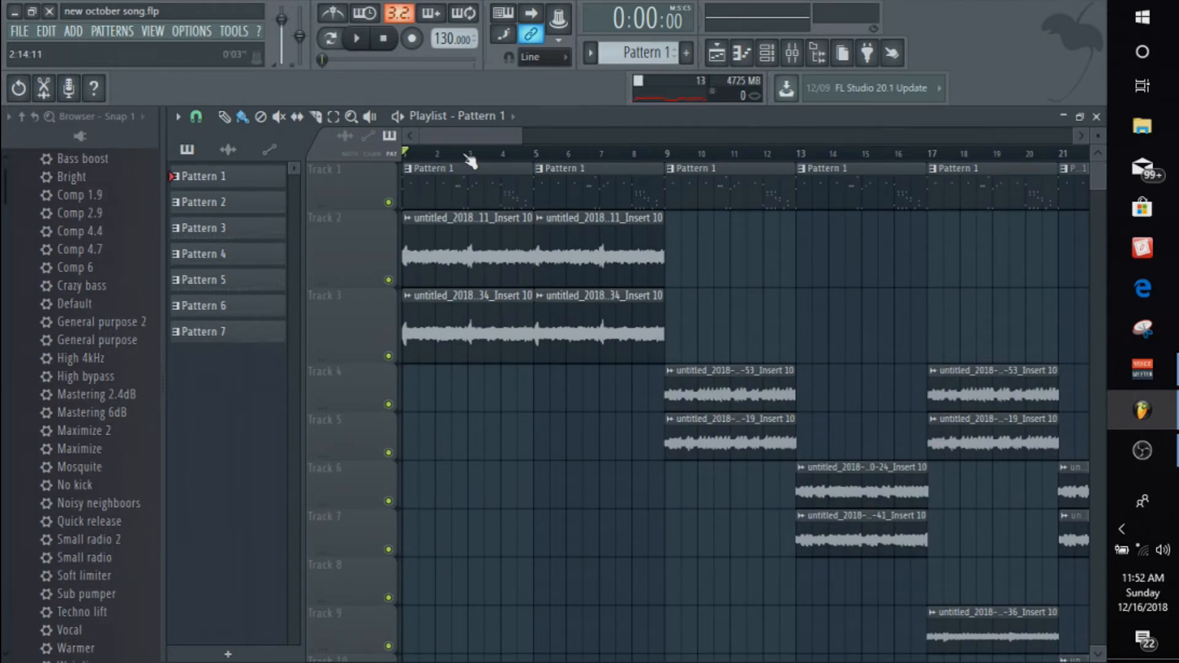
key("space")
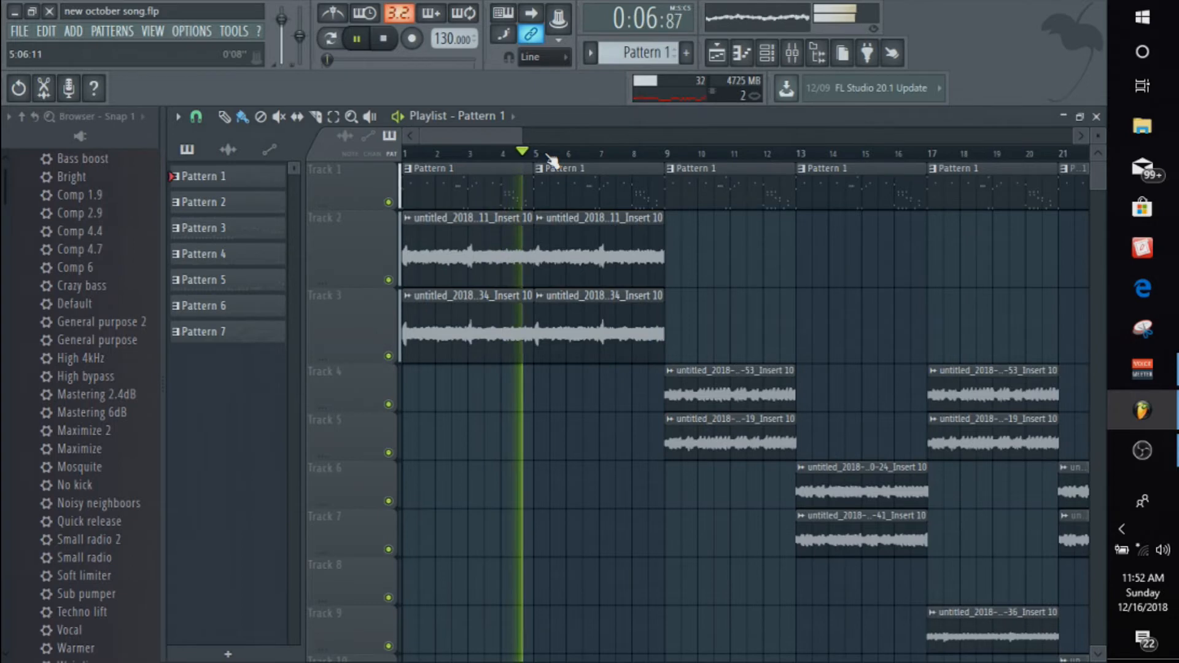
key("space")
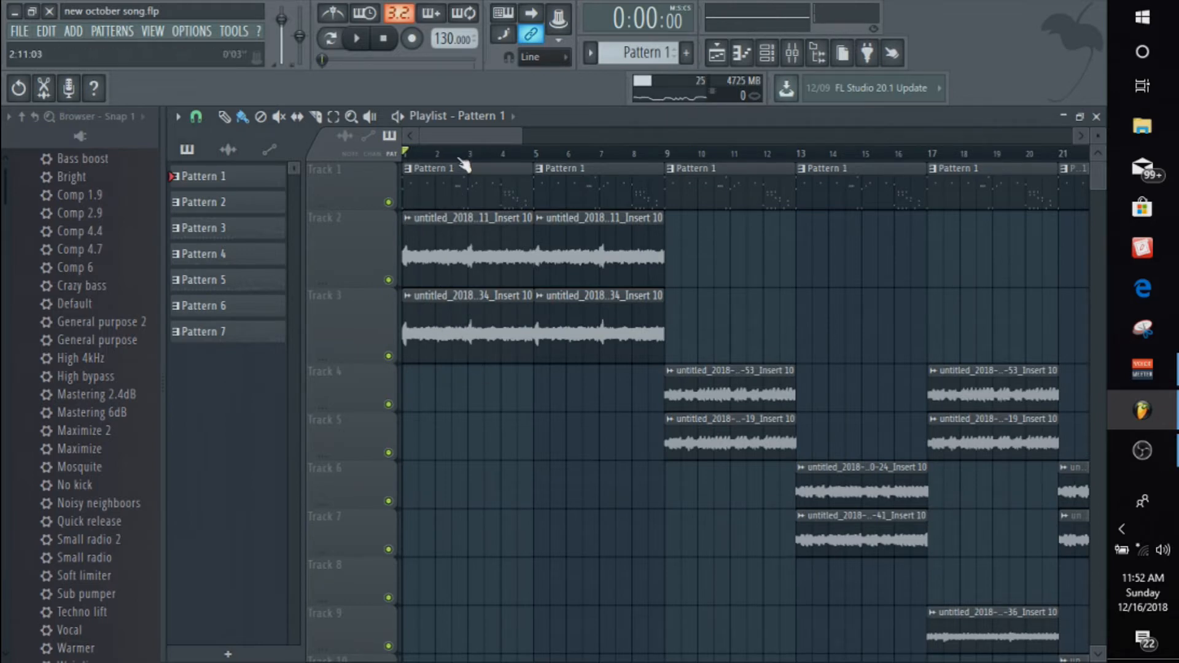
Open Insert 2's Fruity Parametric EQ 2 at full size from the mixer and play the song to examine its curve and spectrum
left_click(793, 53)
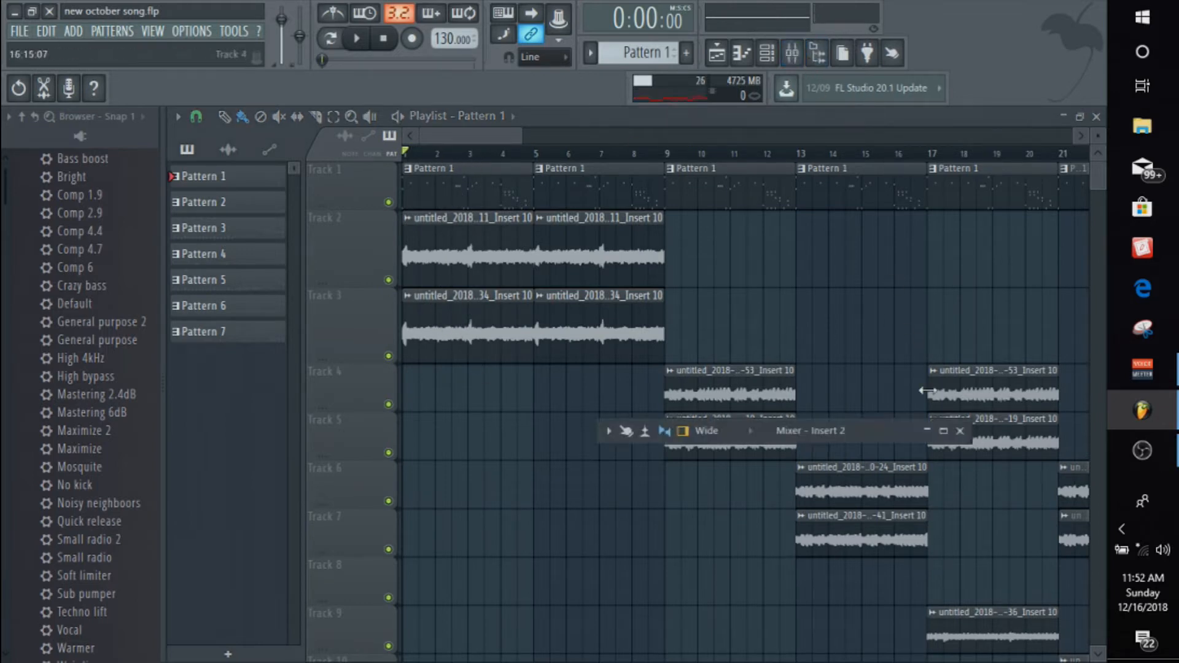
left_click(944, 432)
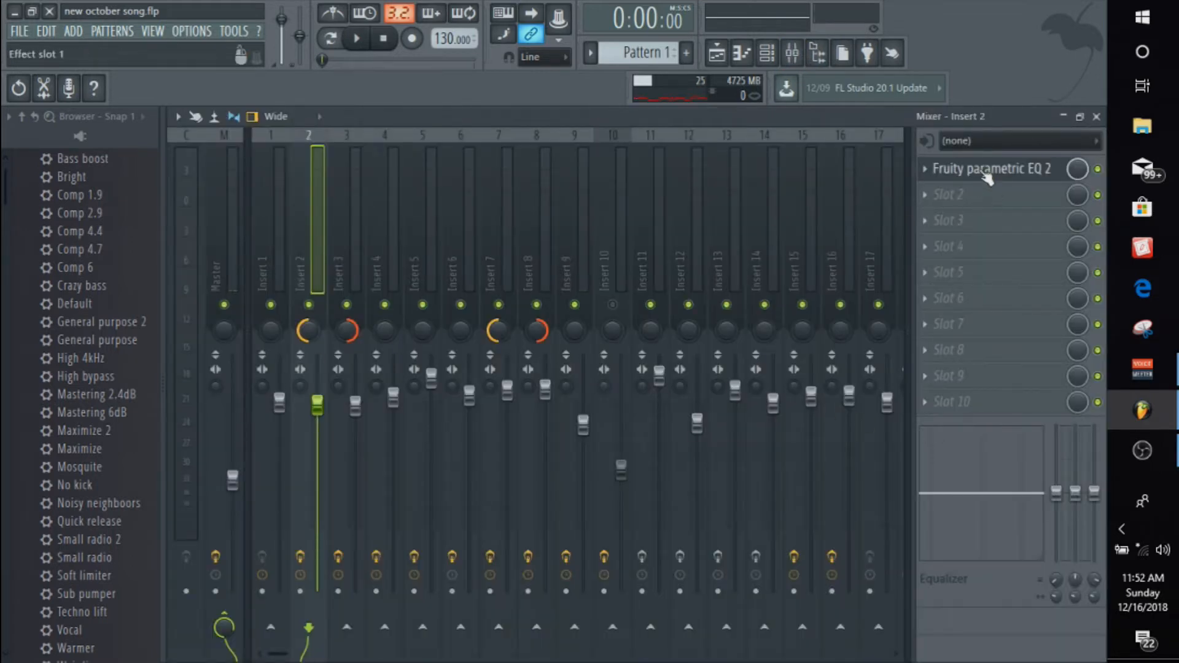
left_click(987, 173)
left_click(875, 225)
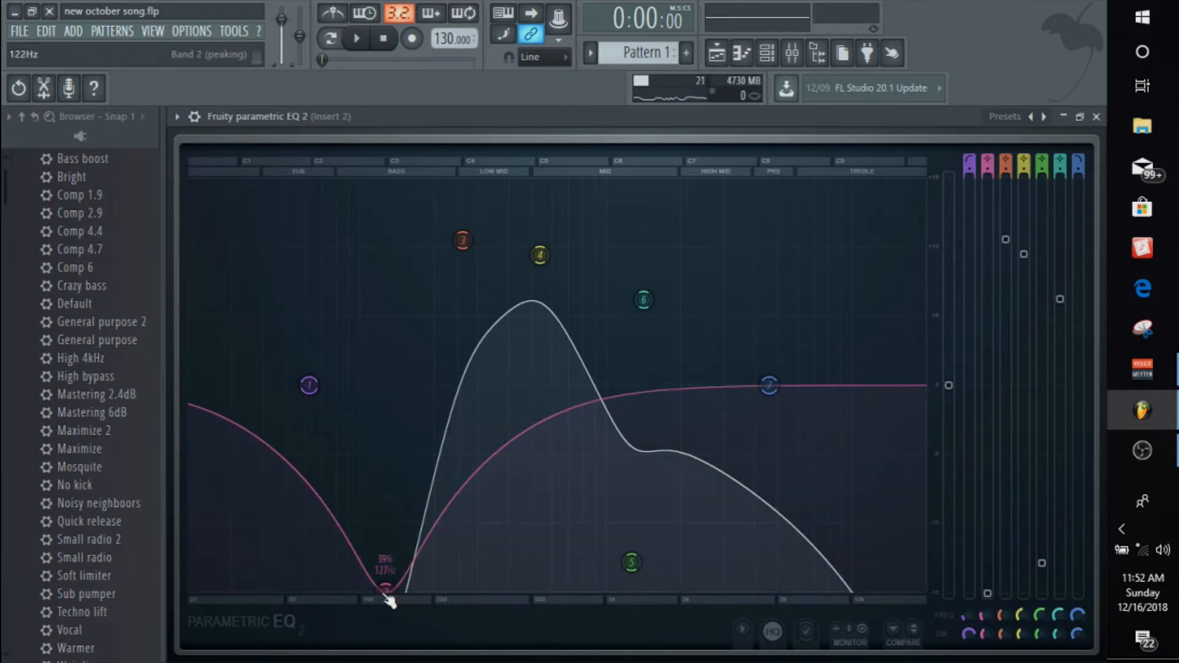
key("space")
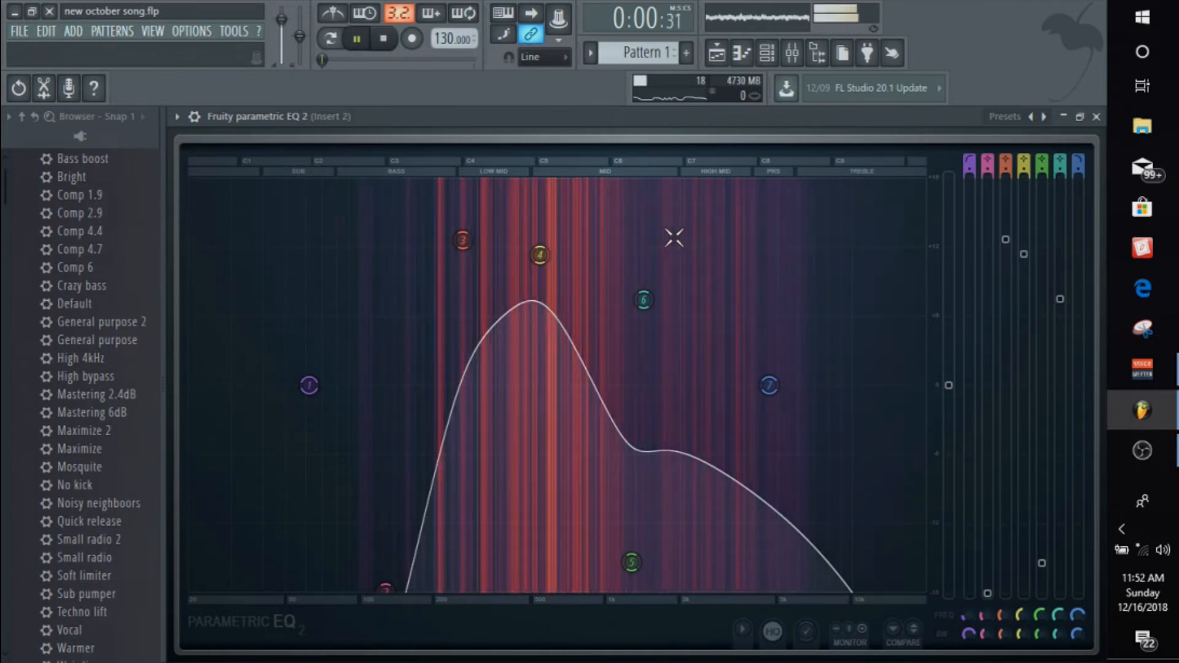
key("space")
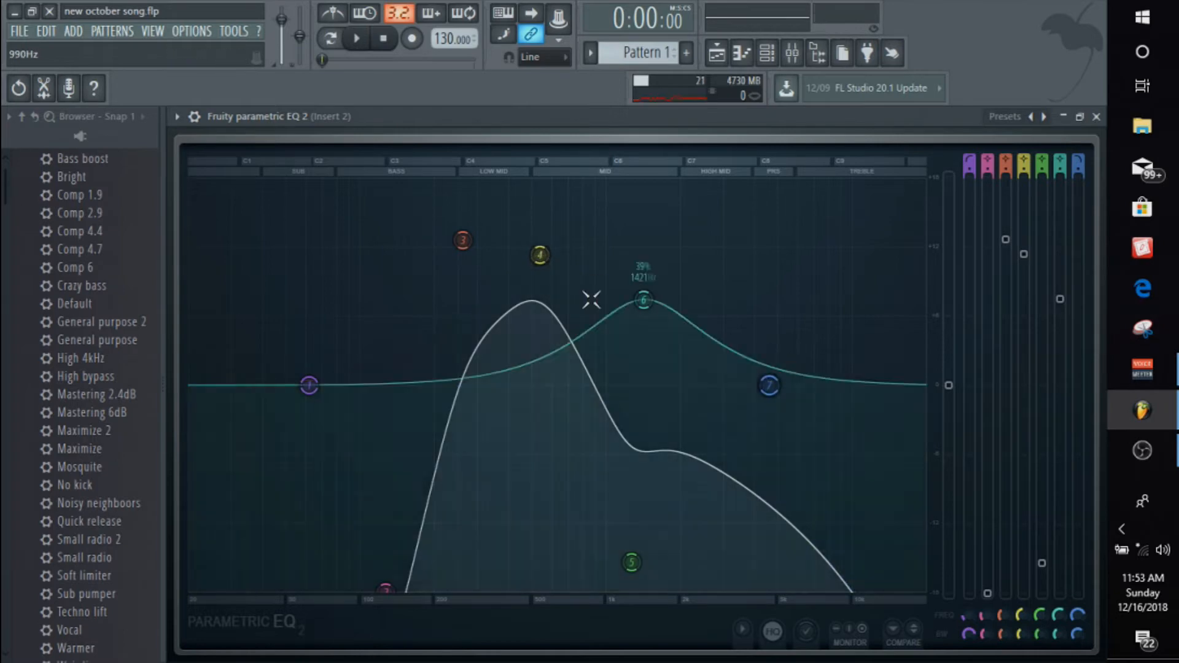
Load a second Fruity Parametric EQ 2 into Insert 2's slot 2 and play the song to watch its flat-curve spectrum
left_click(1066, 118)
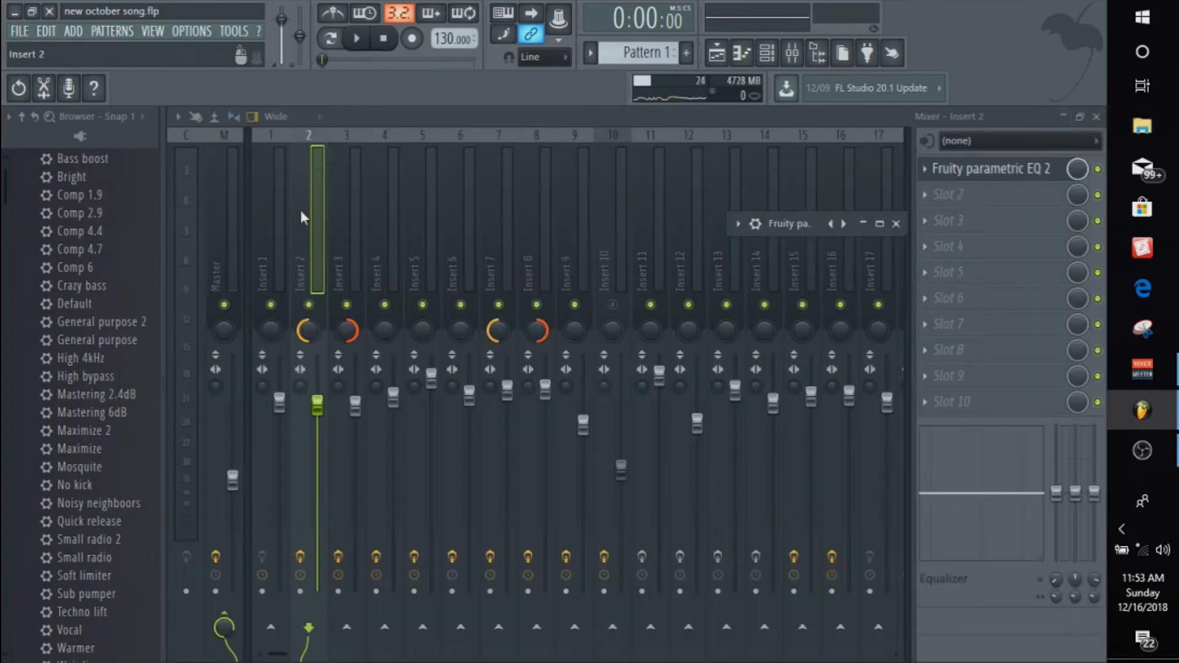
left_click(326, 176)
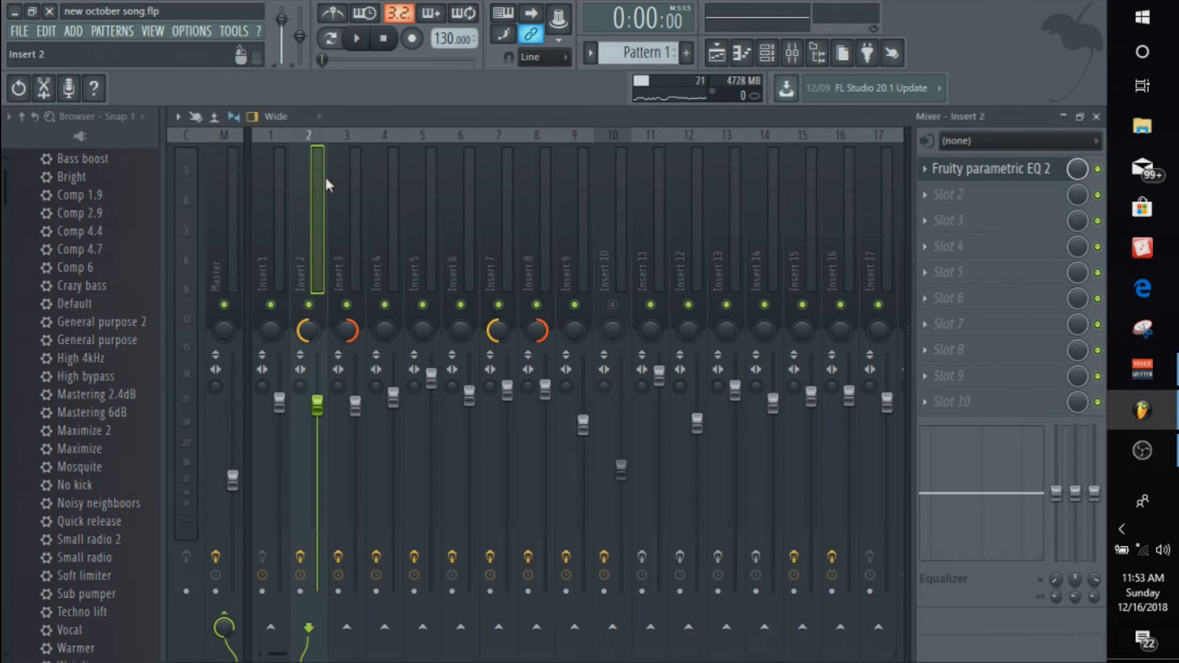
left_click(929, 196)
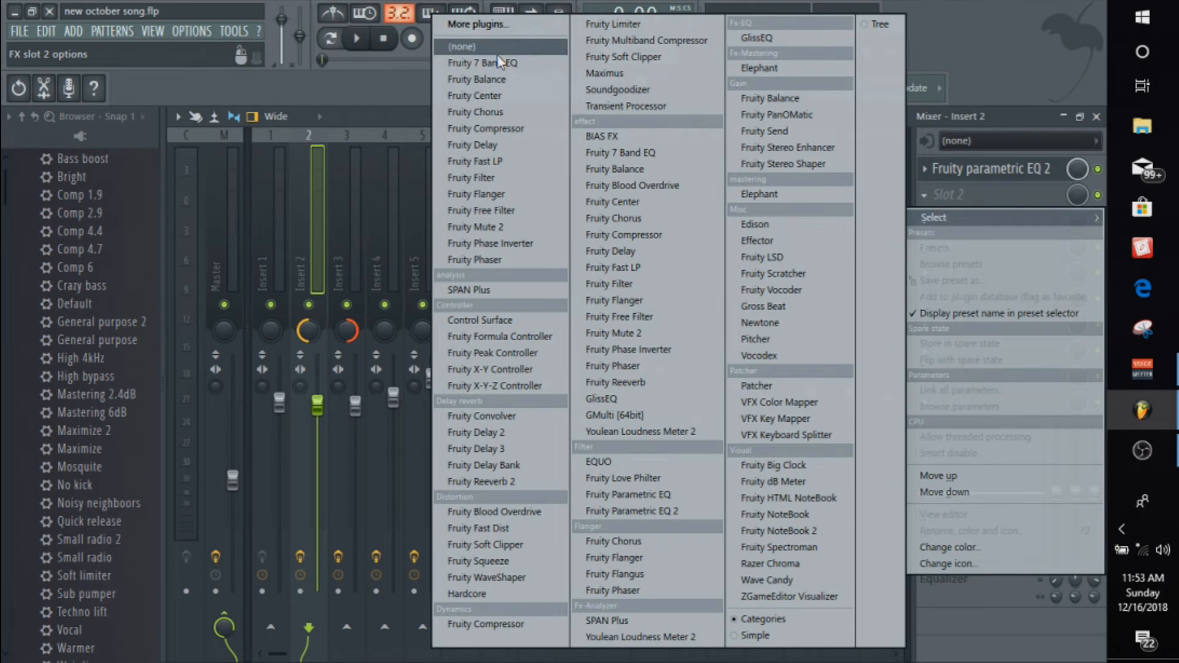
left_click(634, 510)
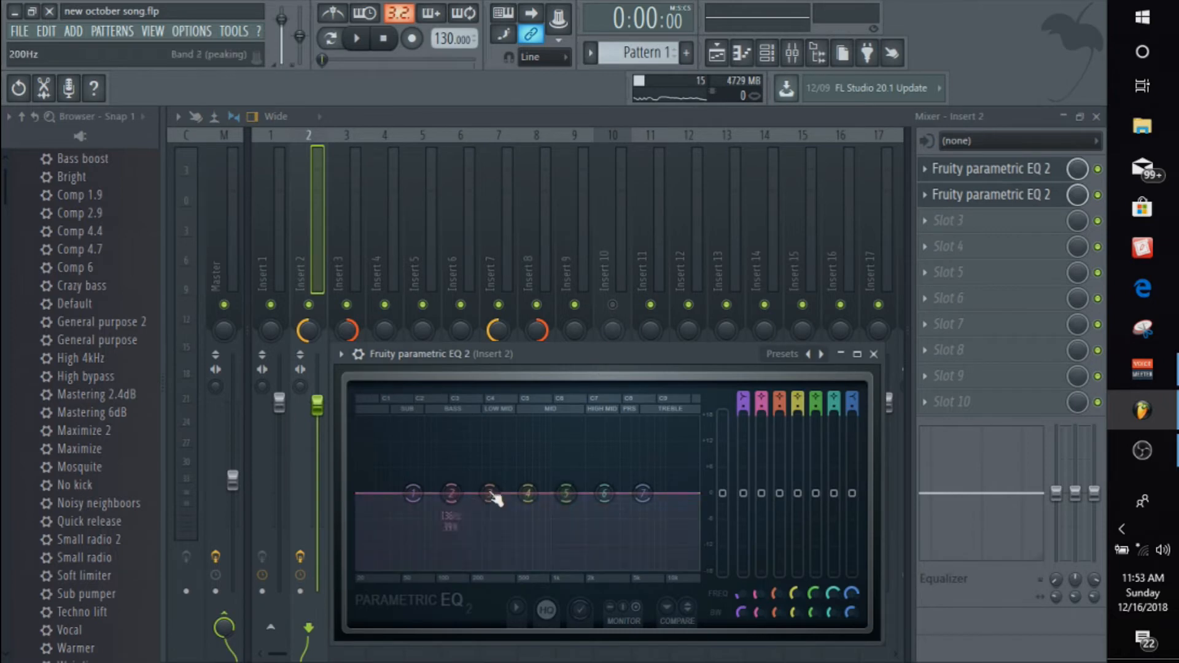
left_click_drag(543, 359, 569, 243)
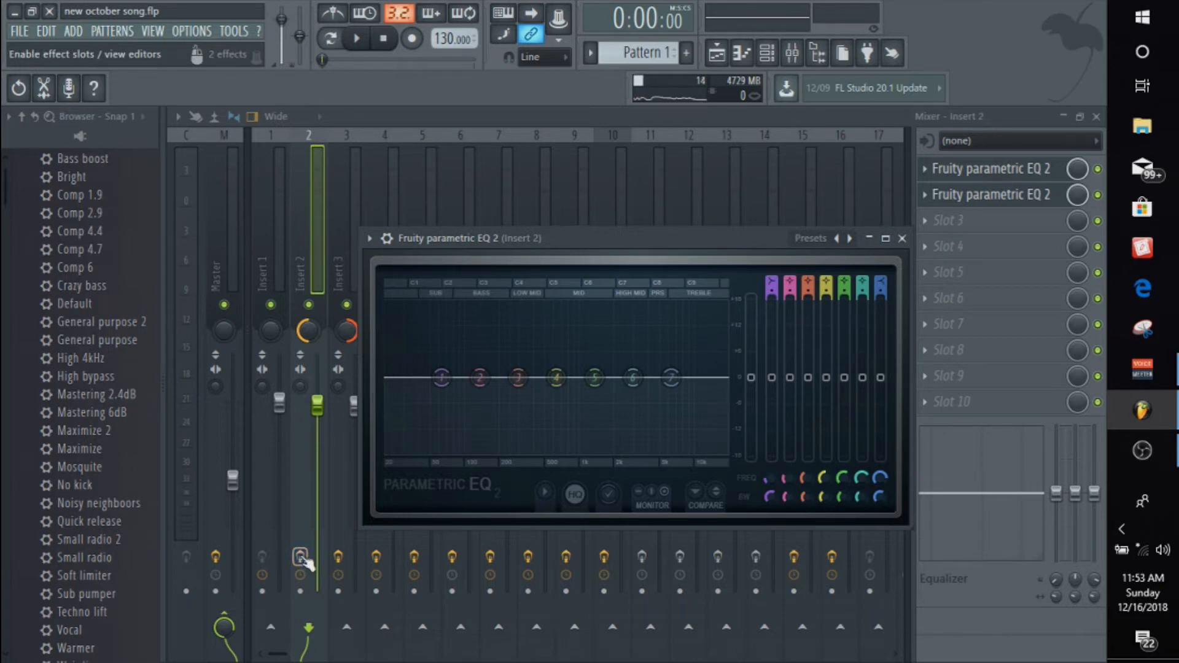
key("space")
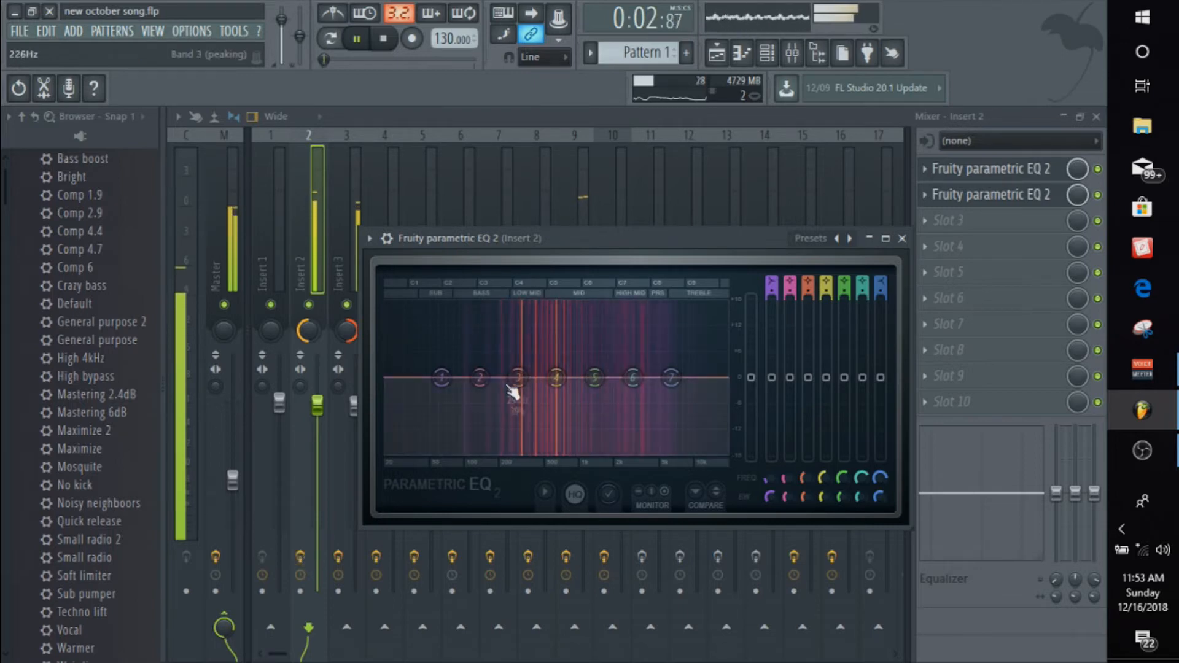
key("space")
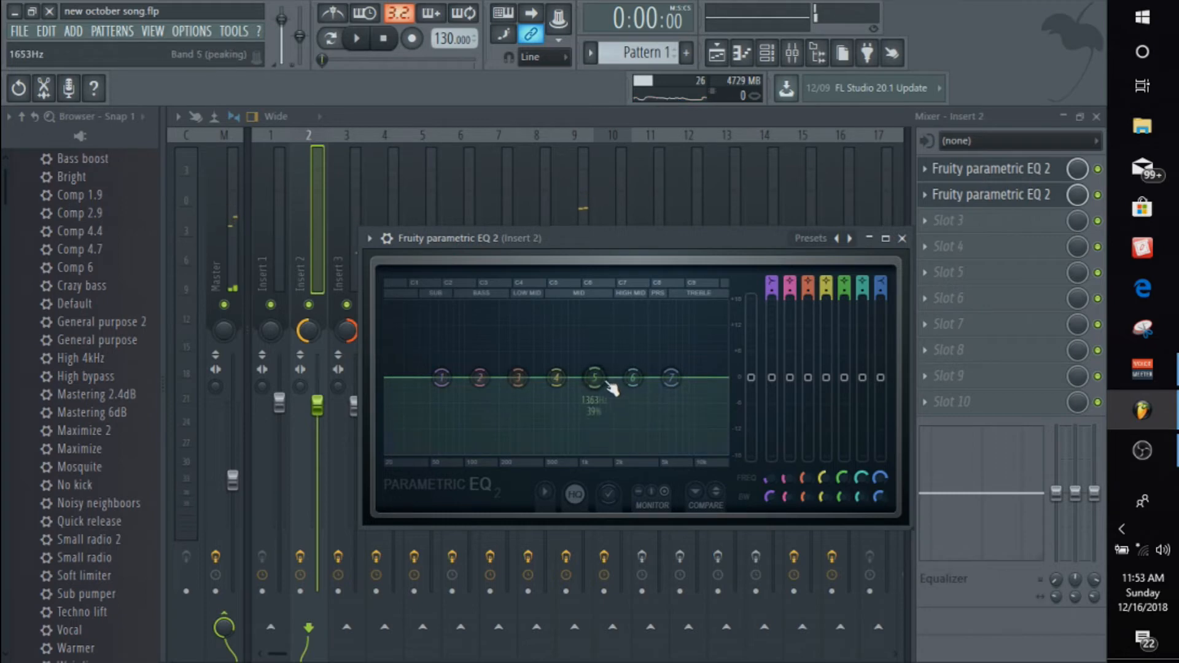
Remove the Fruity Parametric EQ 2 from slot 2 of Insert 2
left_click(925, 195)
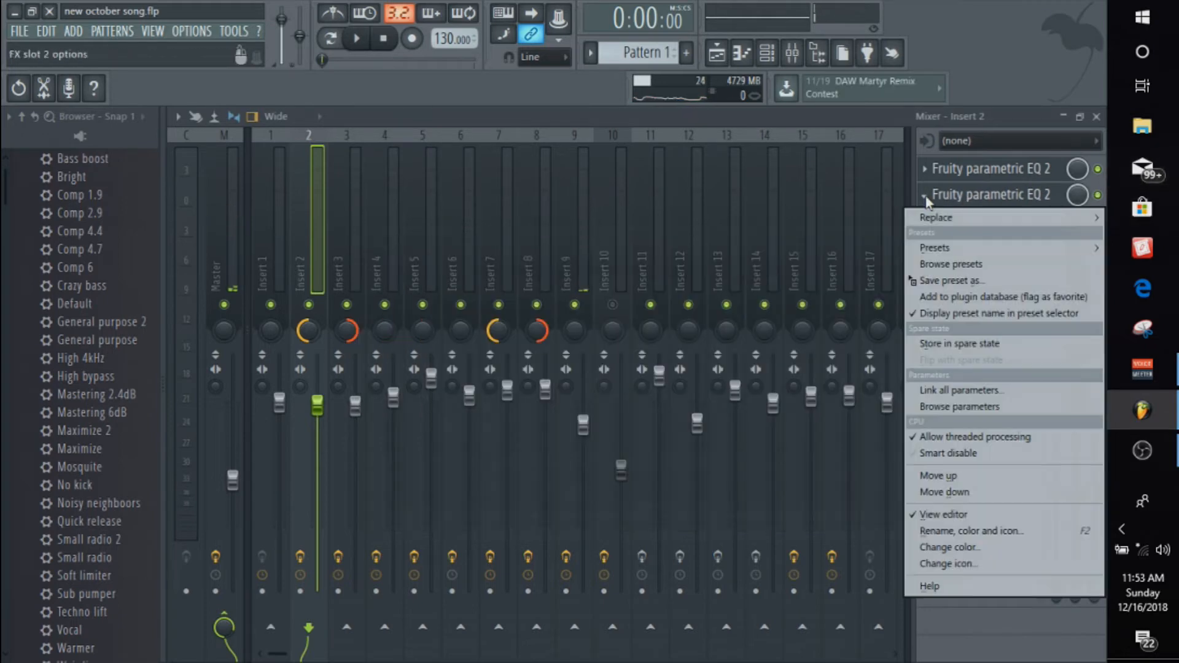
mouse_move(939, 217)
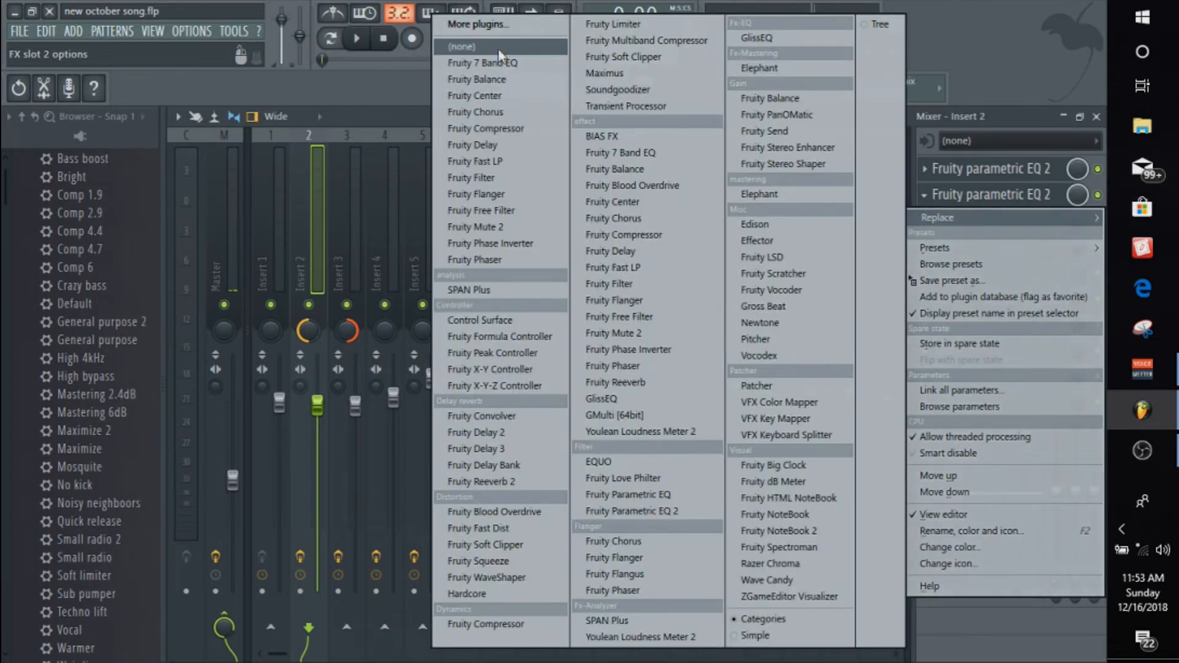
left_click(462, 47)
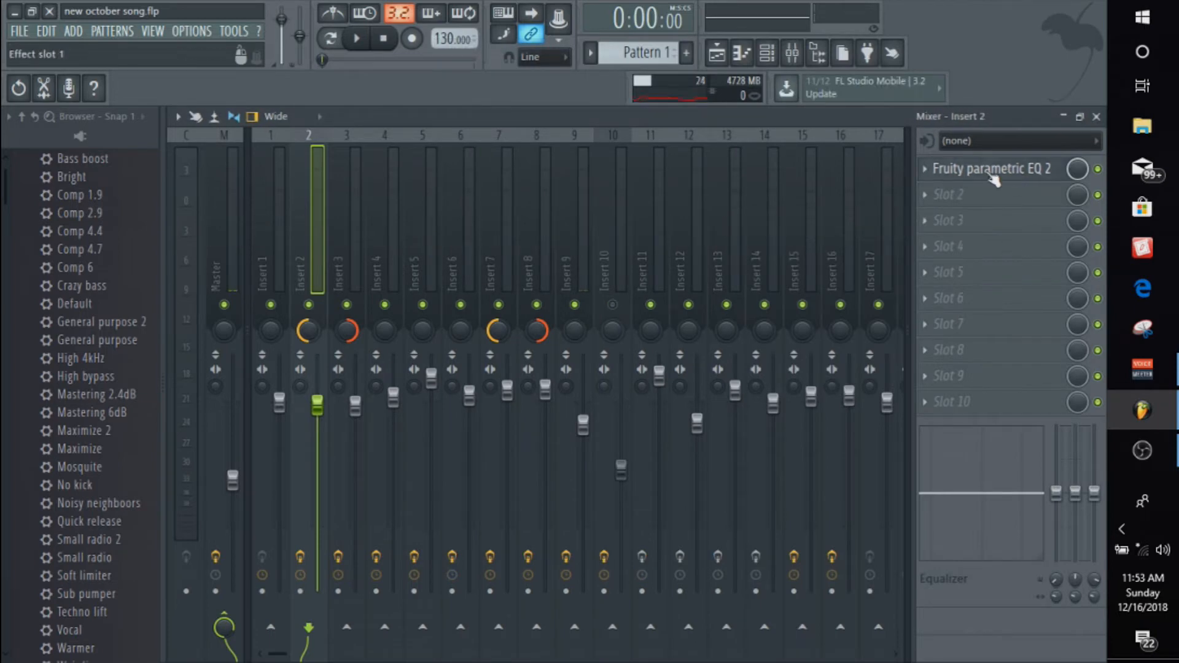
Reopen Insert 2's remaining EQ at full size and raise band 6 during playback, moving it slightly lower in frequency
left_click(993, 178)
left_click(885, 227)
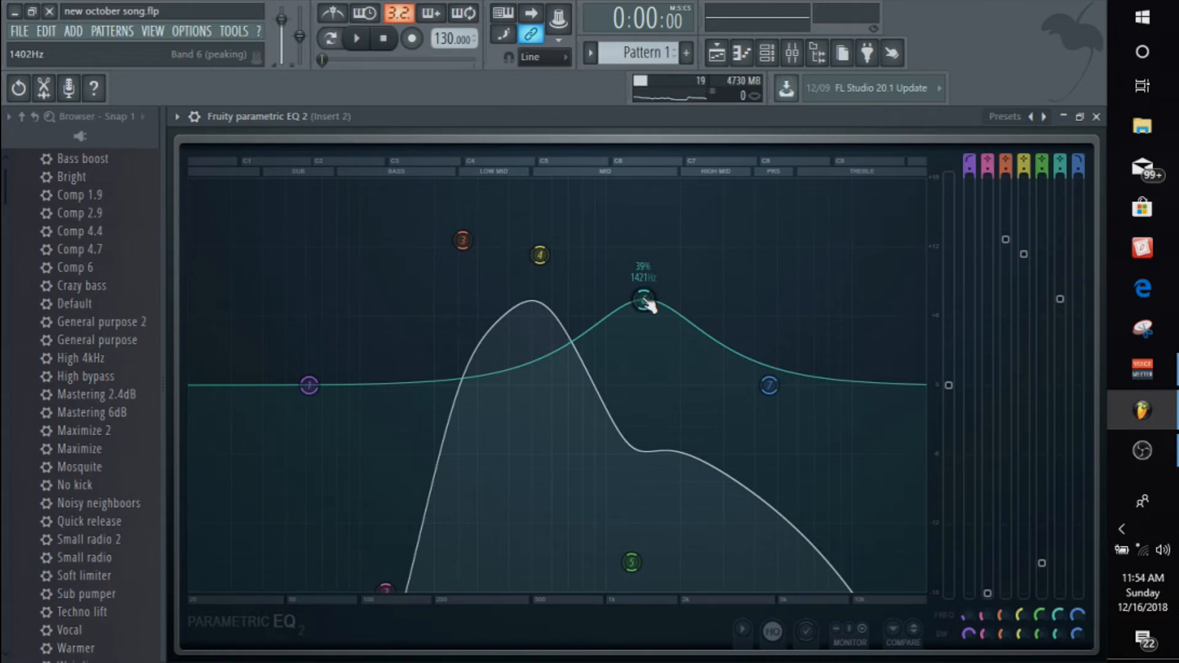
key("space")
left_click_drag(648, 304, 626, 274)
left_click(50, 32)
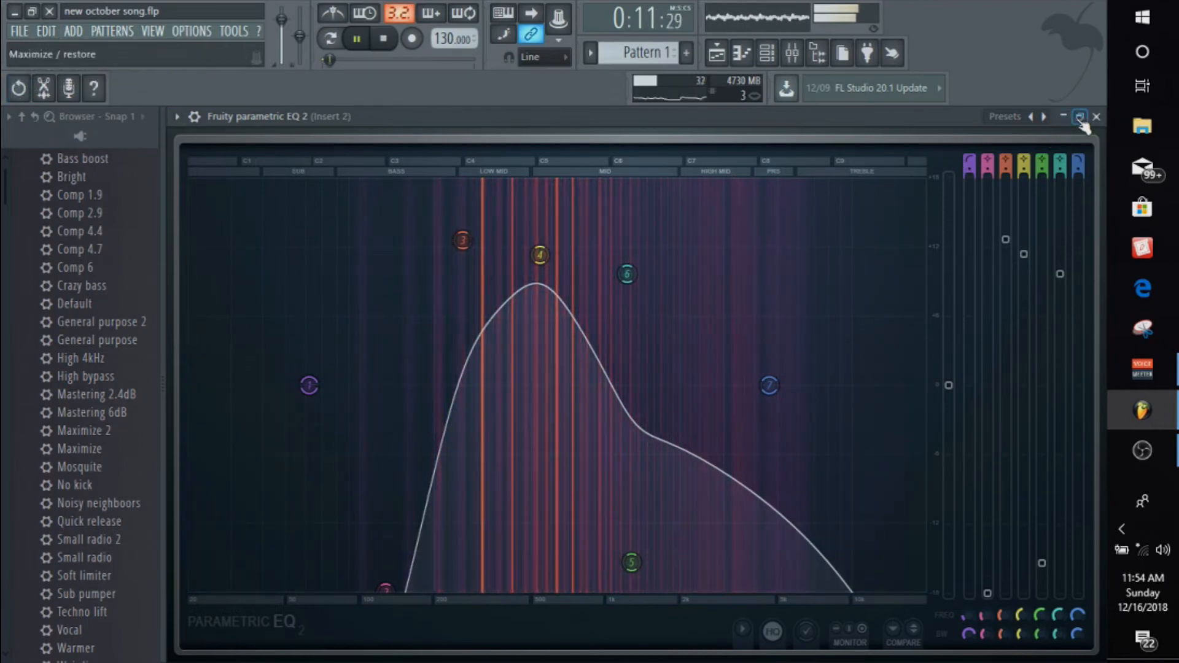
key("space")
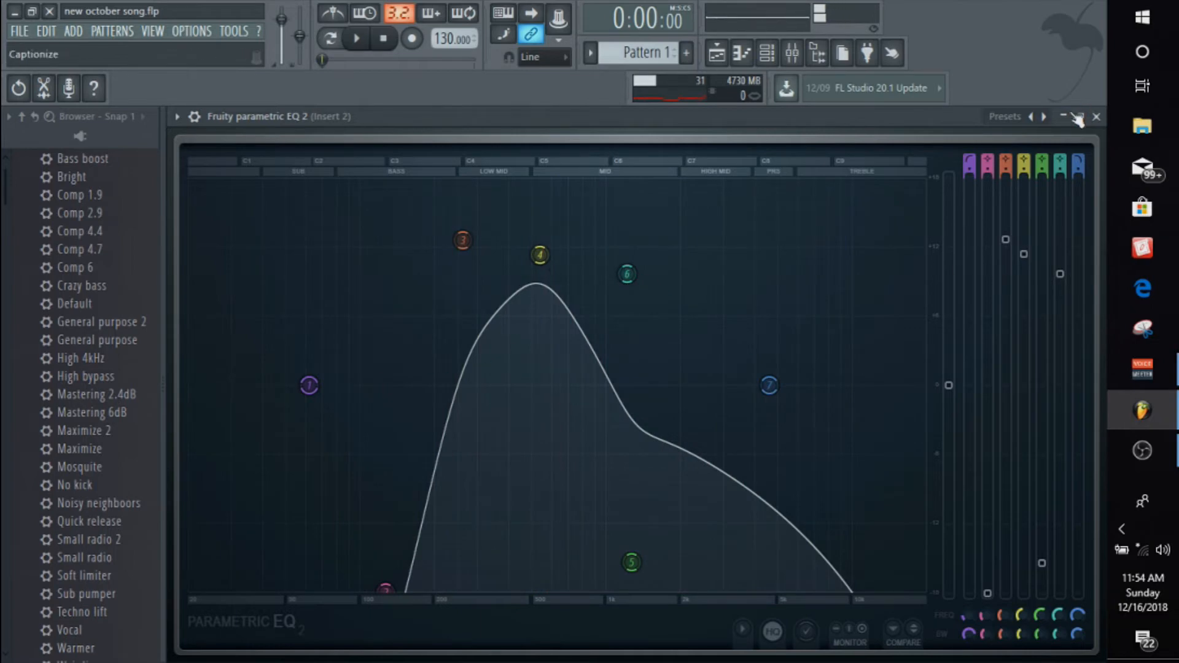
Minimise Insert 2's EQ and open Insert 3's Fruity Parametric EQ 2 at full size
left_click(1066, 120)
left_click(347, 209)
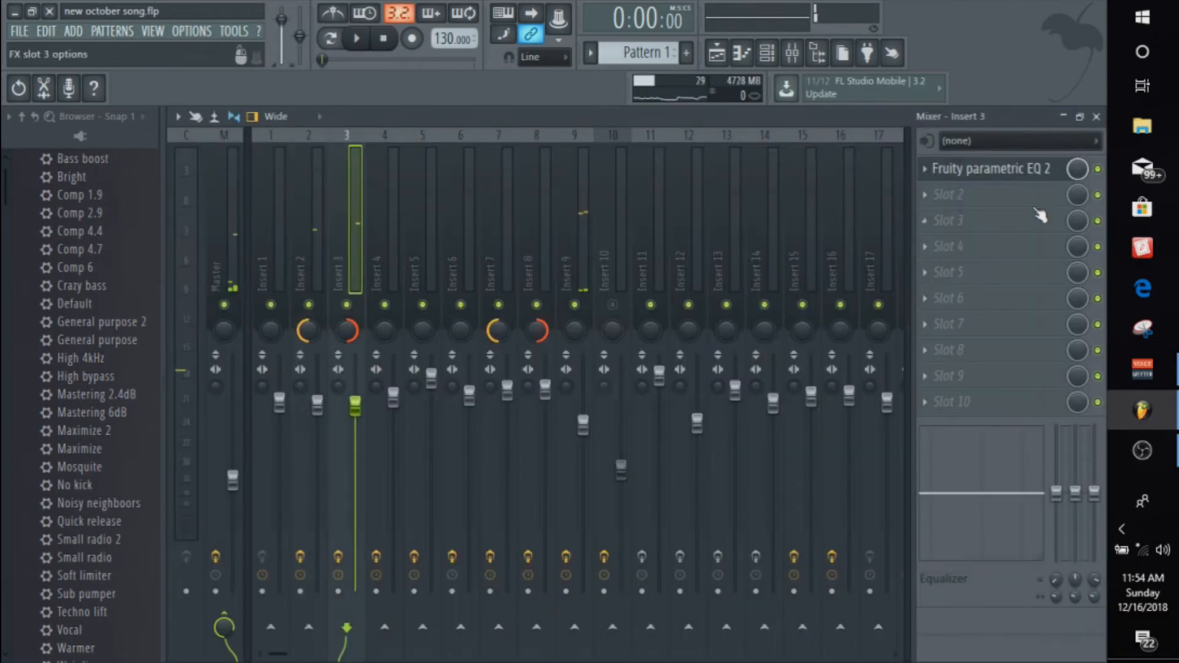
left_click(1003, 178)
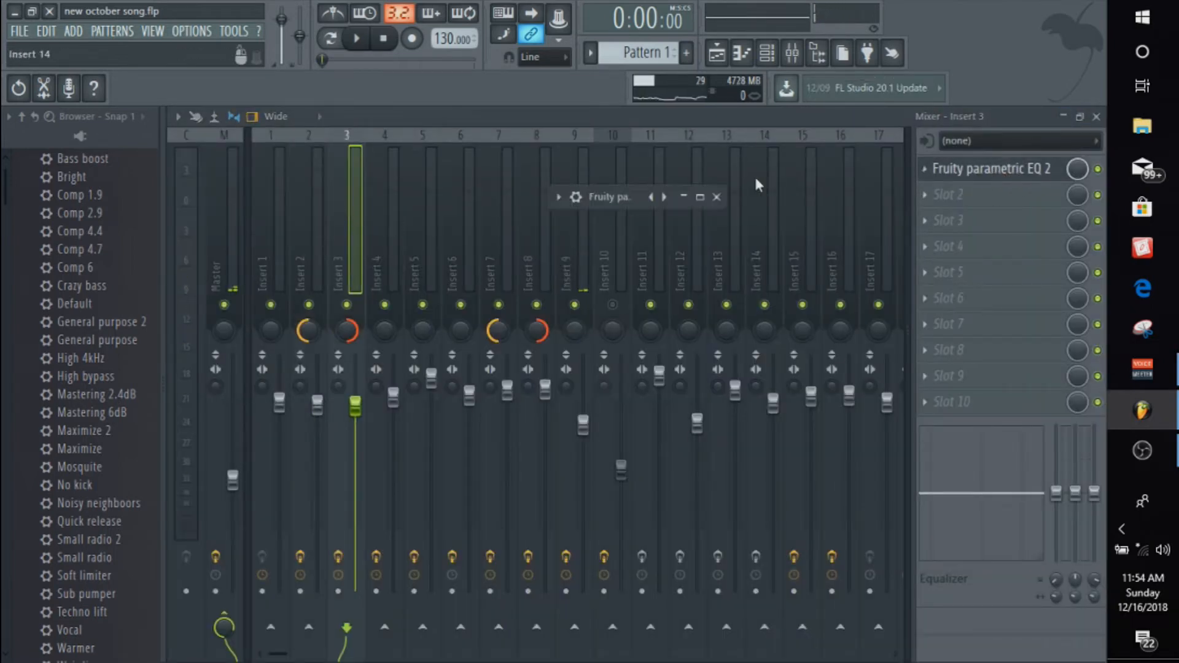
left_click(699, 196)
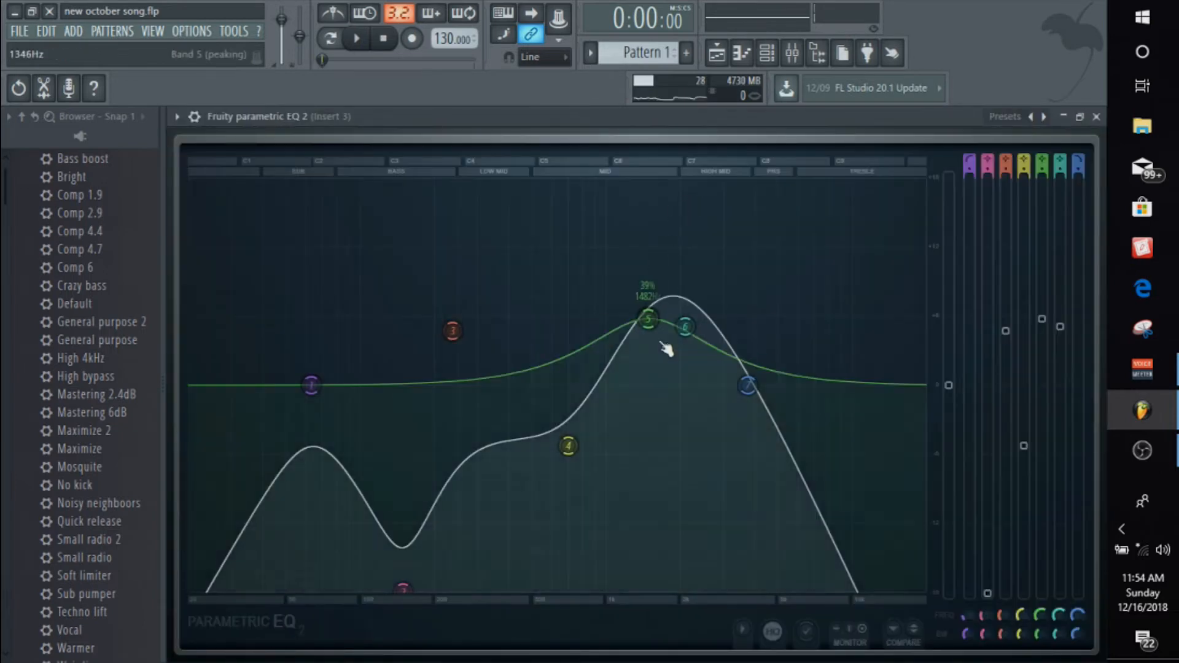
Raise band 6 of Insert 3's EQ while the song plays and undo the last knob tweak
key("space")
left_click_drag(685, 326, 705, 274)
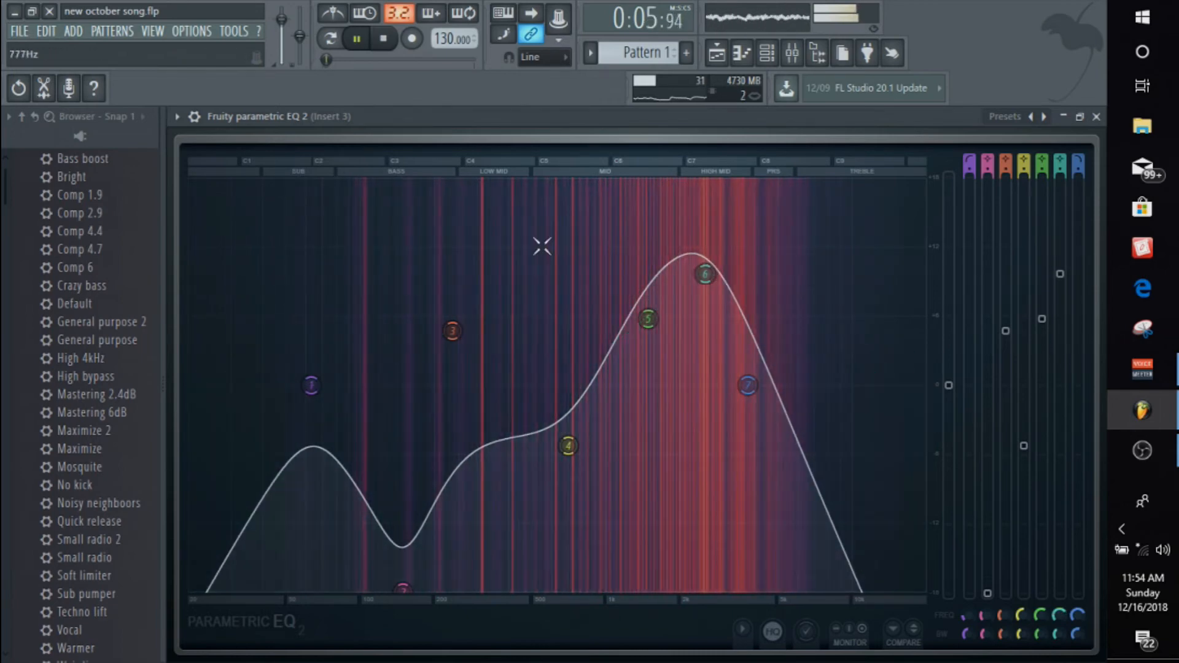
left_click(46, 31)
left_click(74, 55)
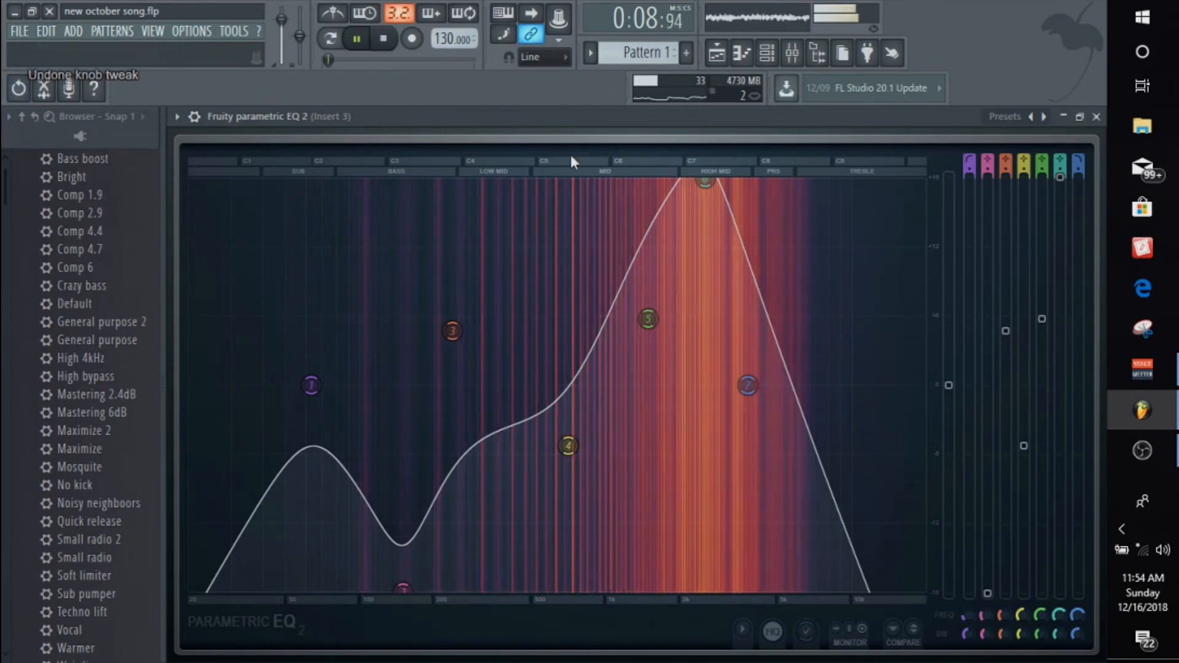
Stop playback and undo three more knob tweaks on band 6 of Insert 3's EQ
key("space")
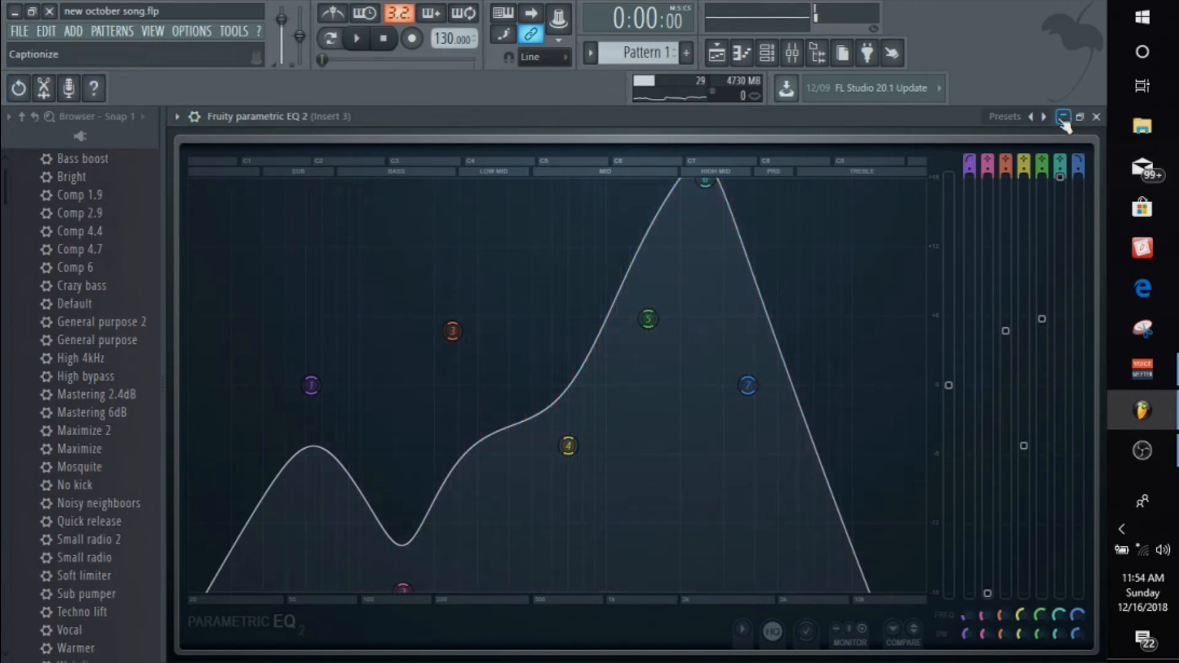
left_click(52, 35)
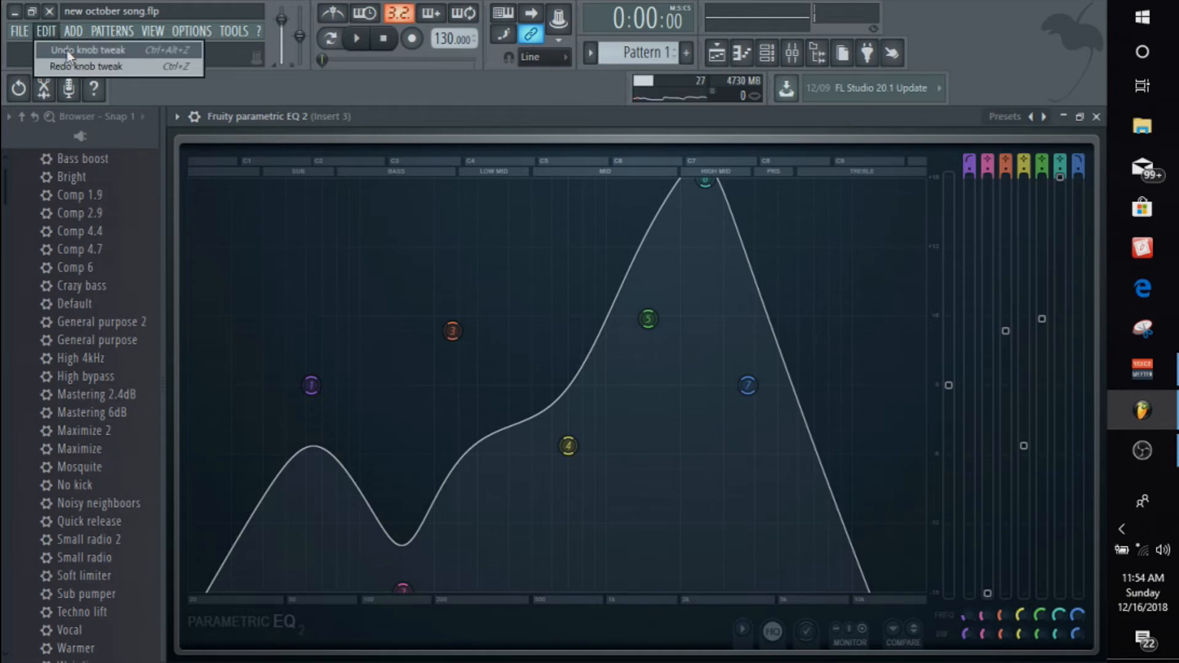
left_click(68, 50)
left_click(53, 34)
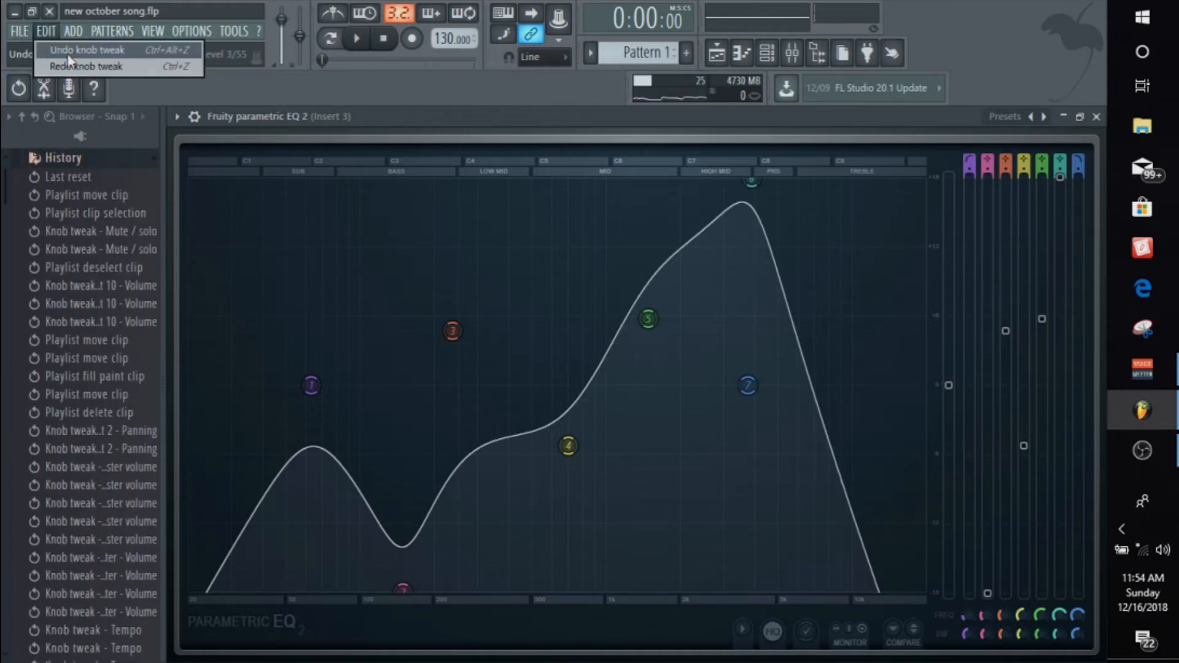
left_click(67, 52)
left_click(53, 34)
left_click(66, 47)
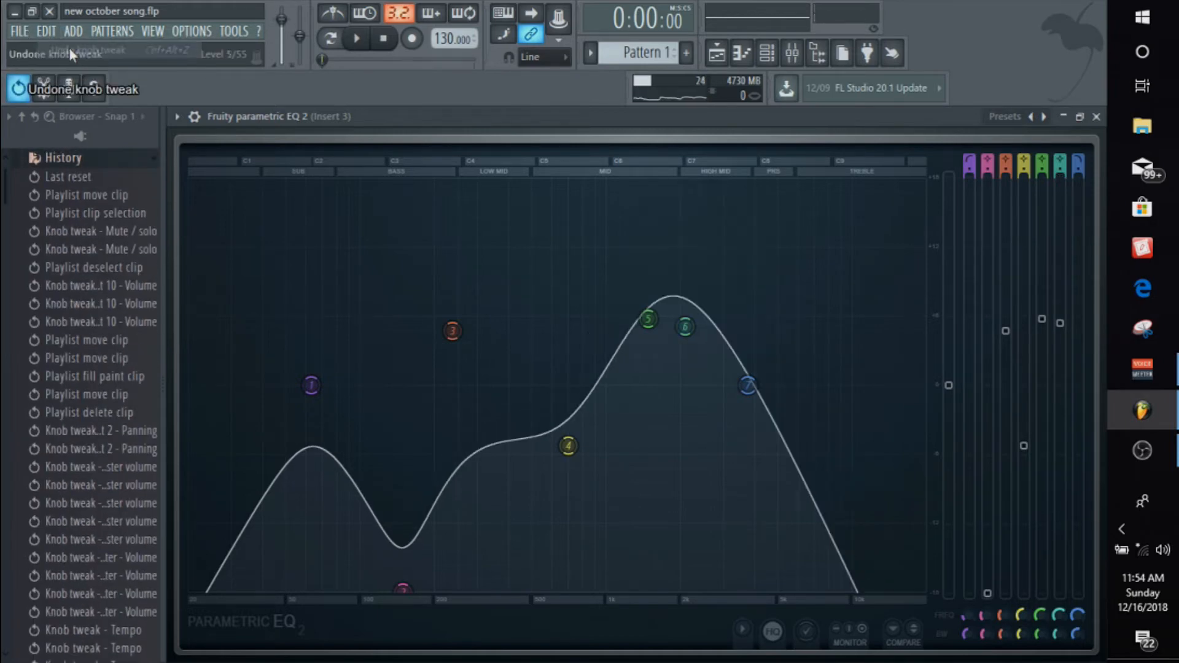
Minimise Insert 3's EQ and play the opening of the song briefly
left_click(1063, 118)
key("space")
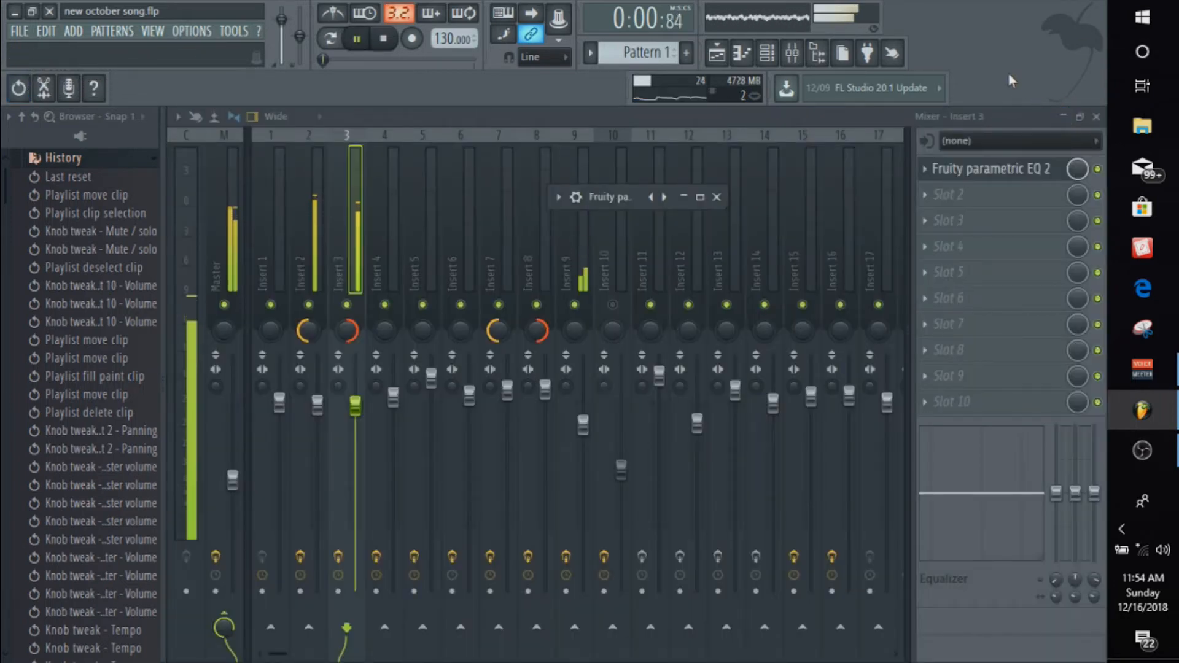
key("space")
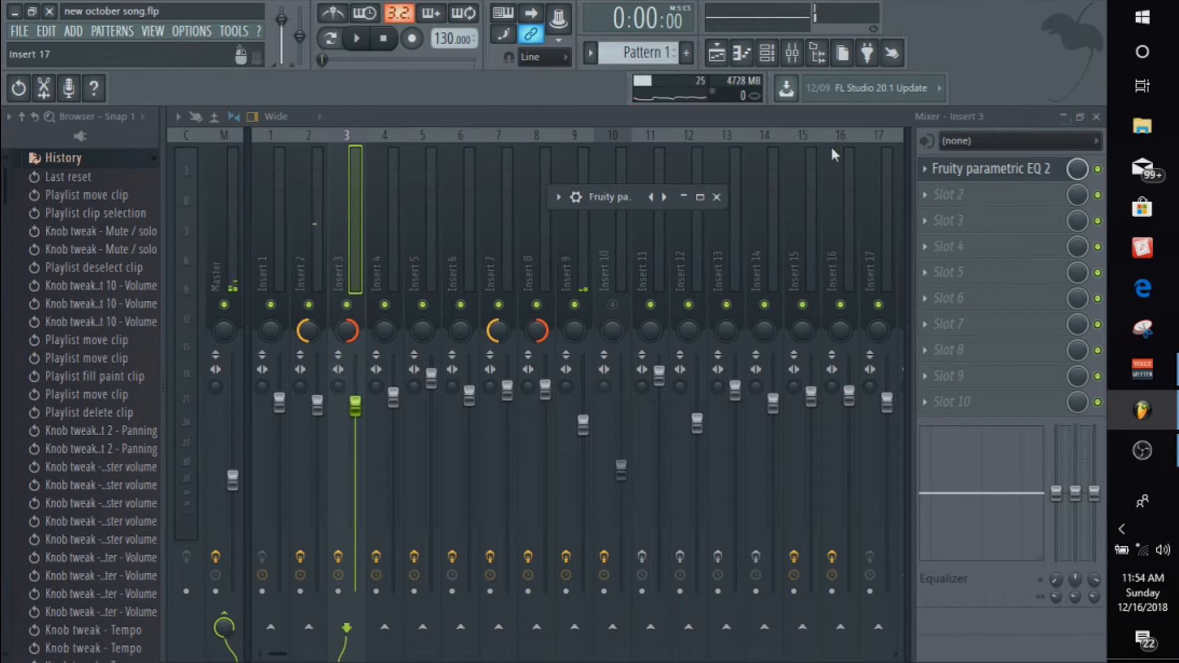
Restore the mixer to its smaller size, zoom the playlist out and set the playback position to bar 17
left_click(1080, 117)
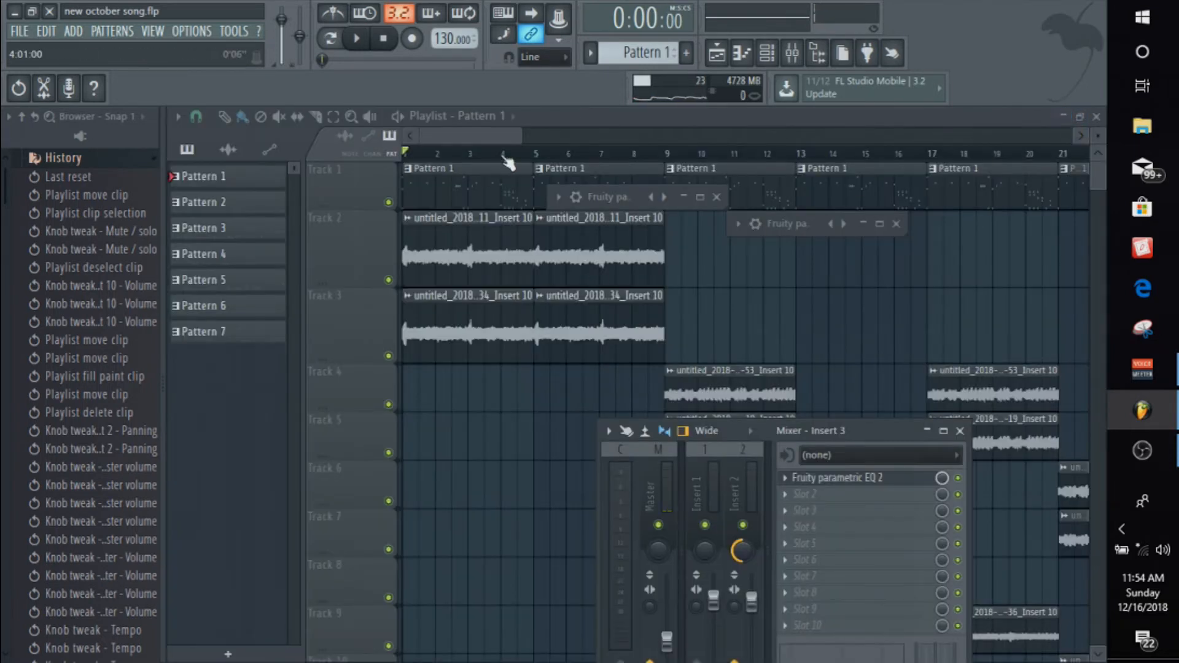
left_click_drag(521, 136, 610, 136)
scroll(586, 190, "down", 4)
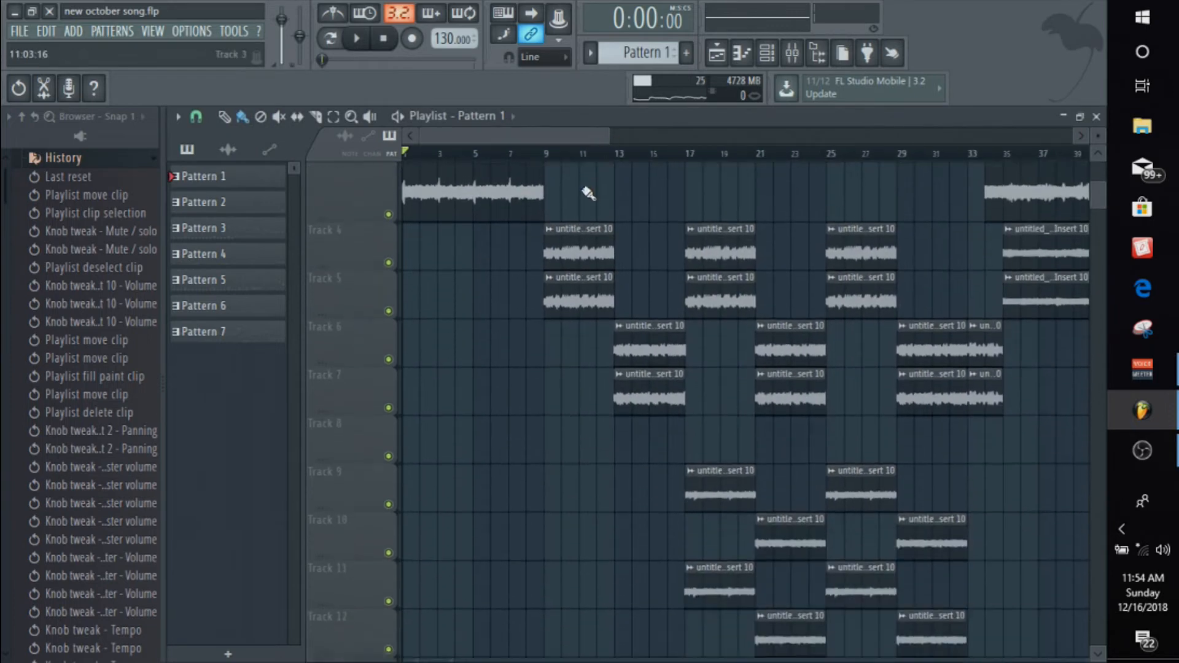
scroll(656, 329, "up", 3)
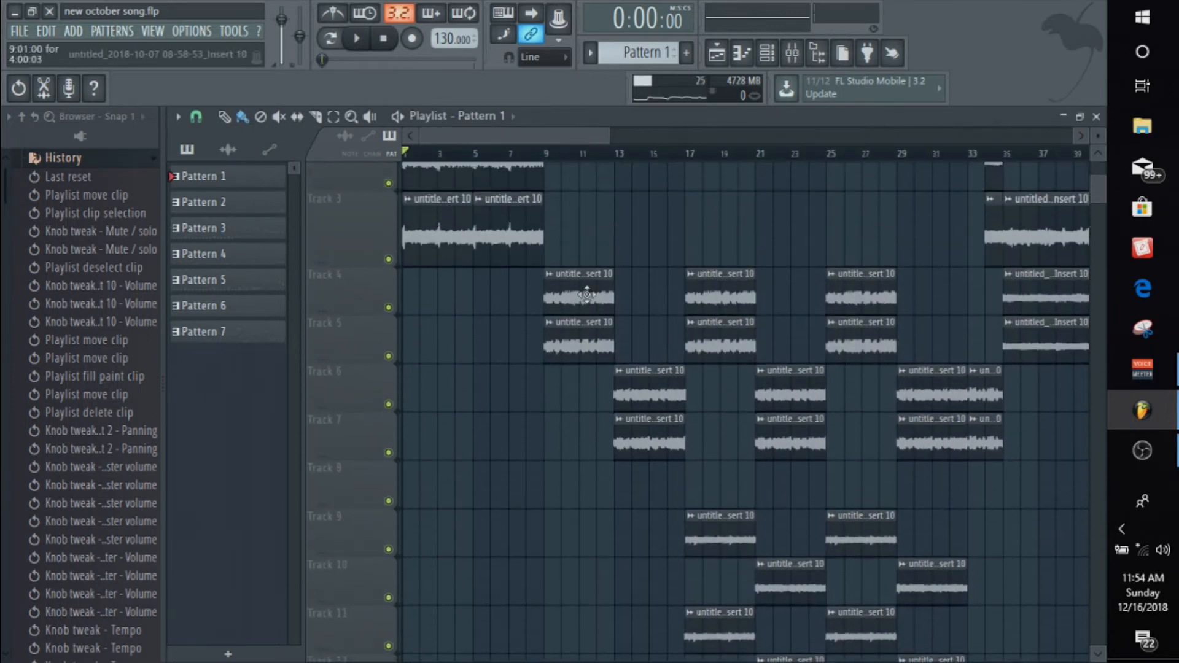
left_click(554, 152)
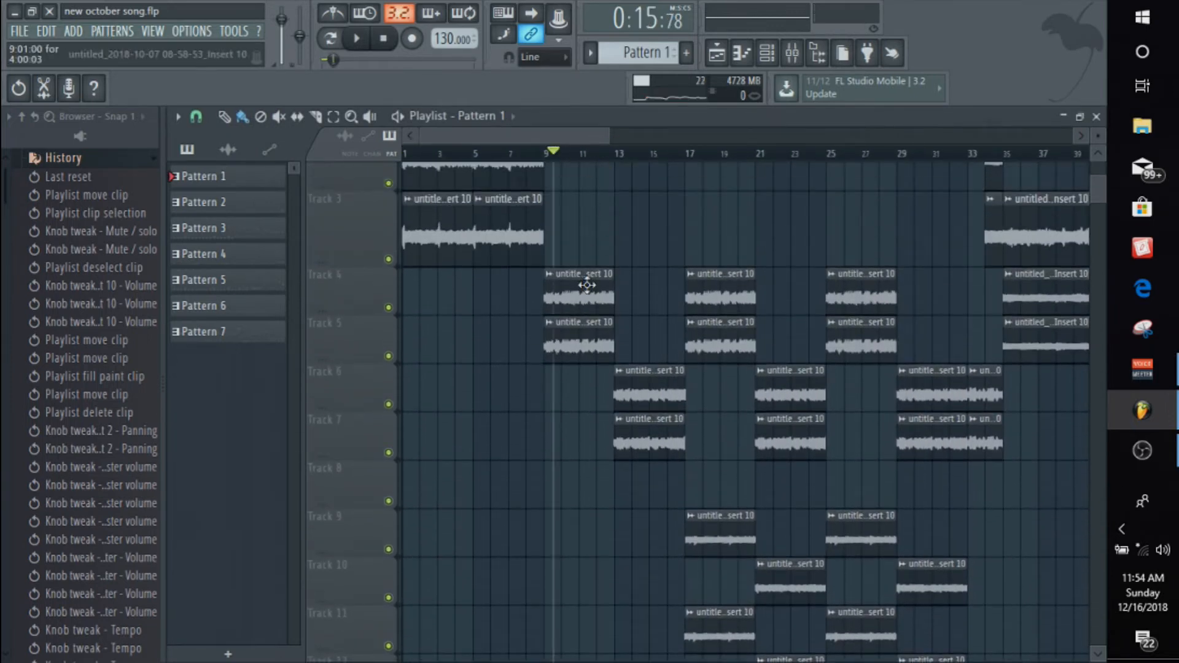
left_click(724, 152)
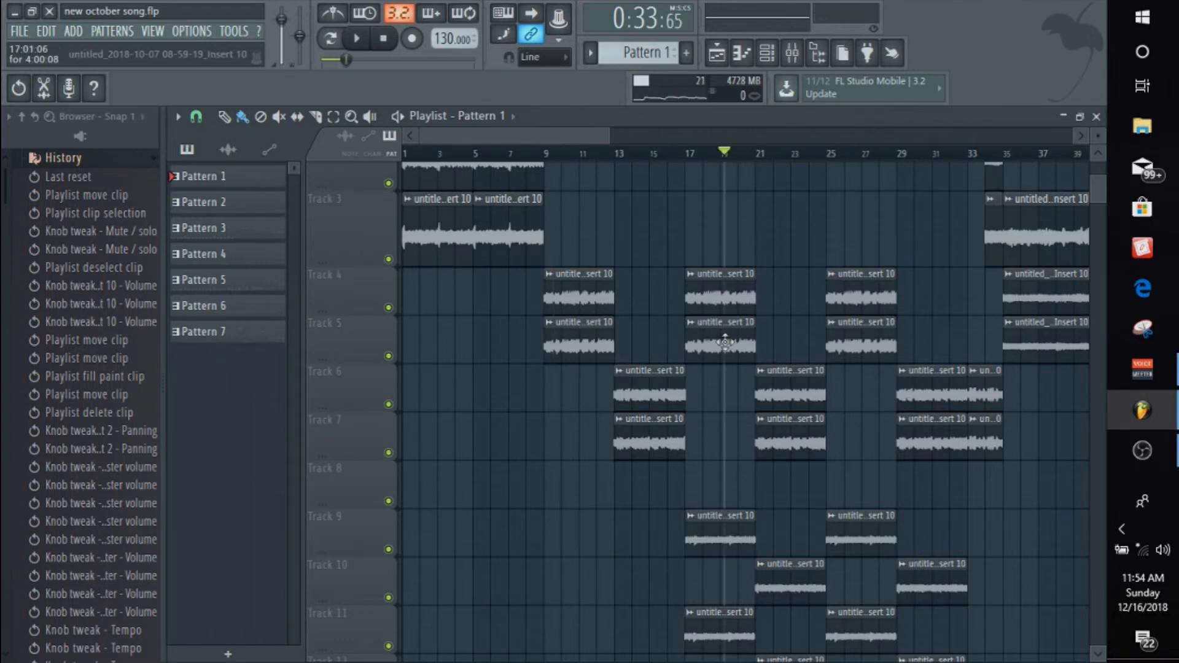
scroll(725, 362, "down", 4)
scroll(722, 422, "up", 1)
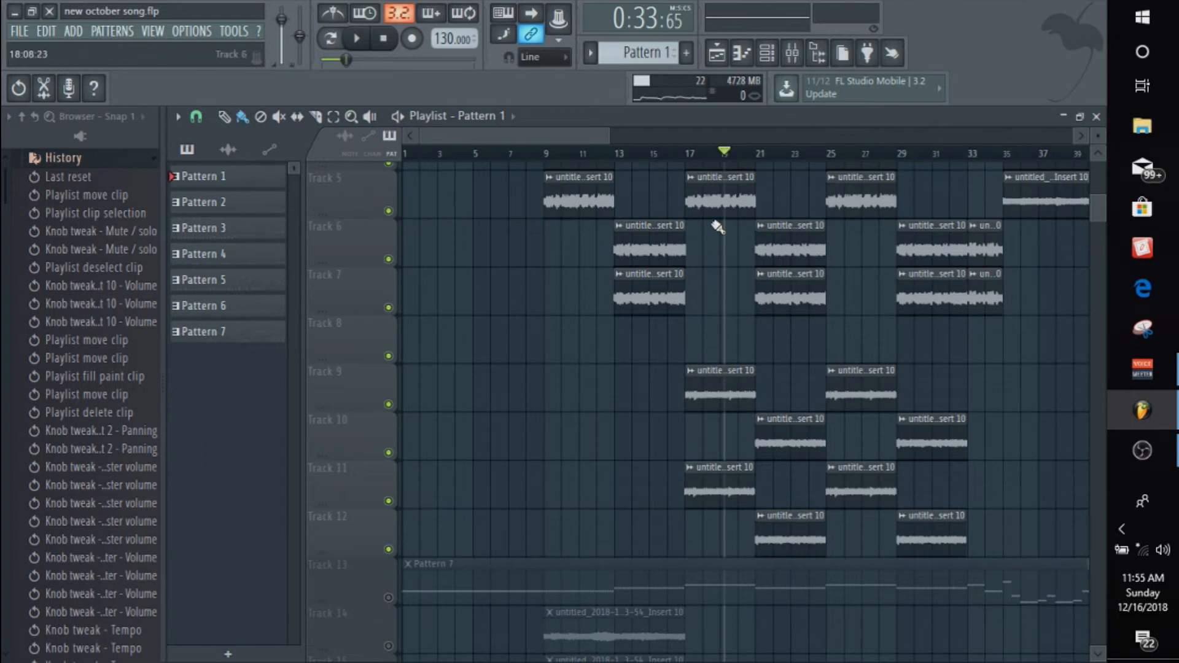
scroll(715, 228, "up", 2)
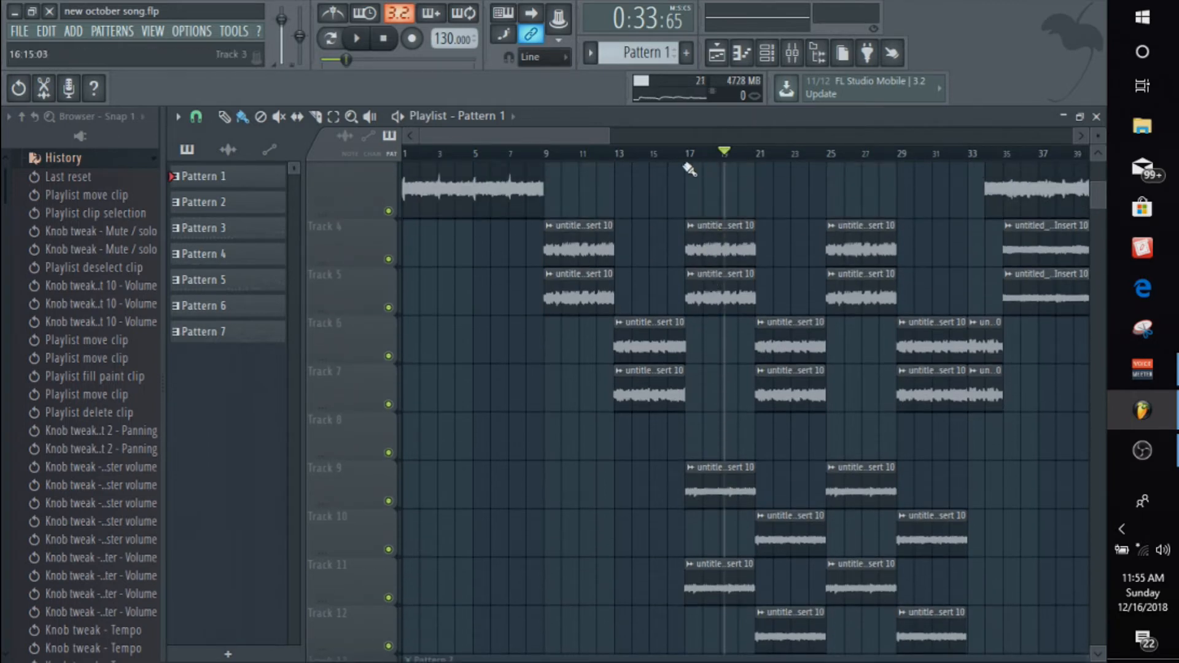
left_click(690, 160)
scroll(576, 224, "up", 2)
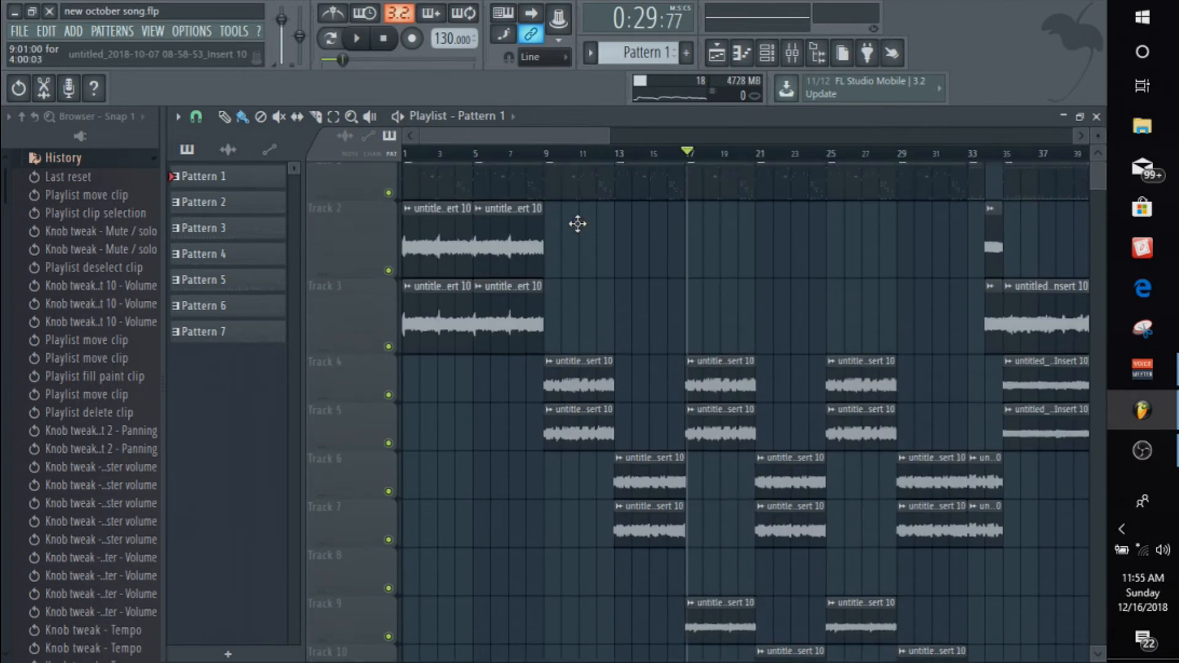
Mute tracks 9 and 11 and play the song from bar 17 without them
scroll(492, 205, "down", 3)
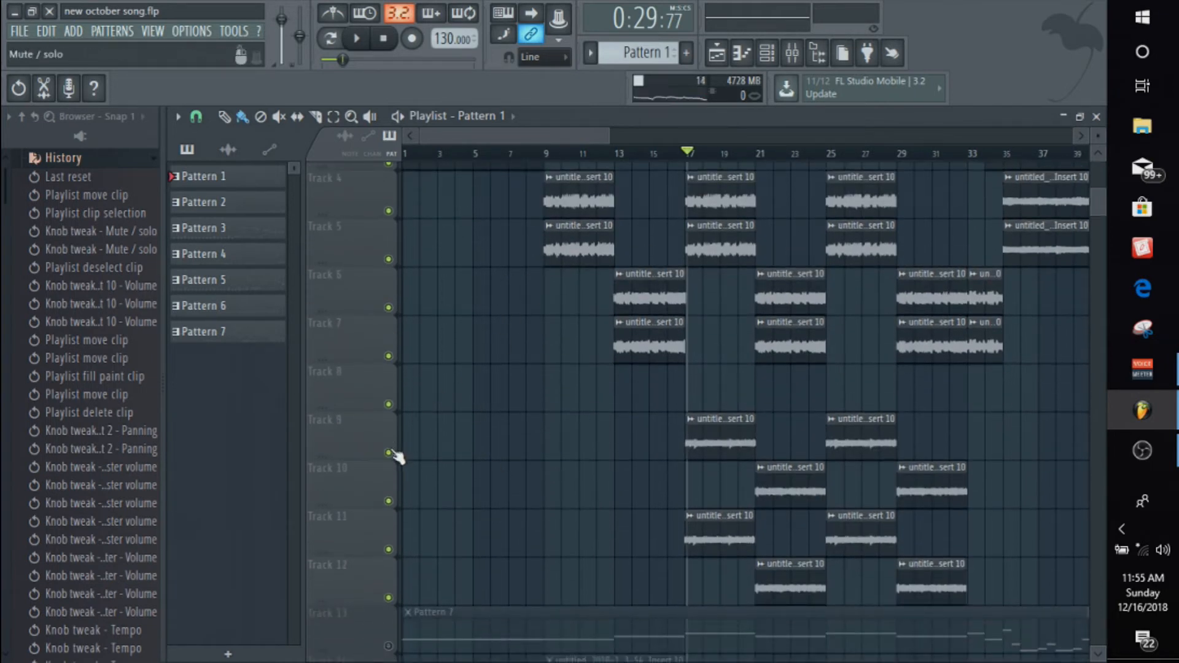
left_click(389, 454)
left_click(389, 549)
key("space")
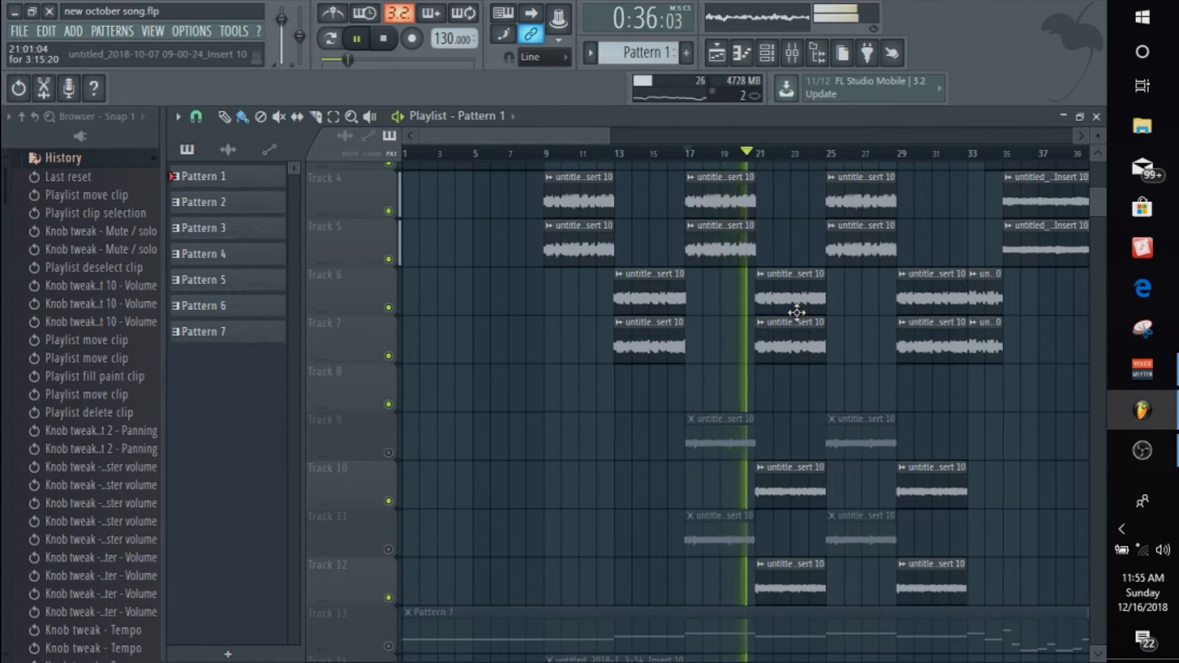
key("space")
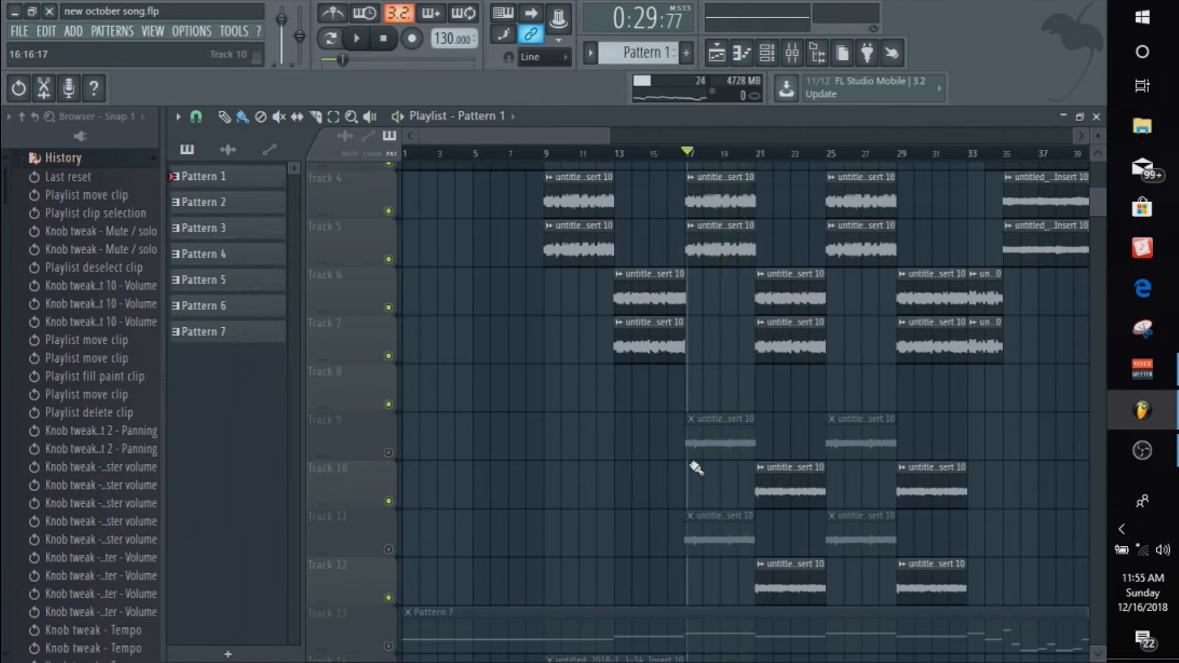
Unmute tracks 9 and 11 and play the same section from bar 17 for comparison
left_click(388, 454)
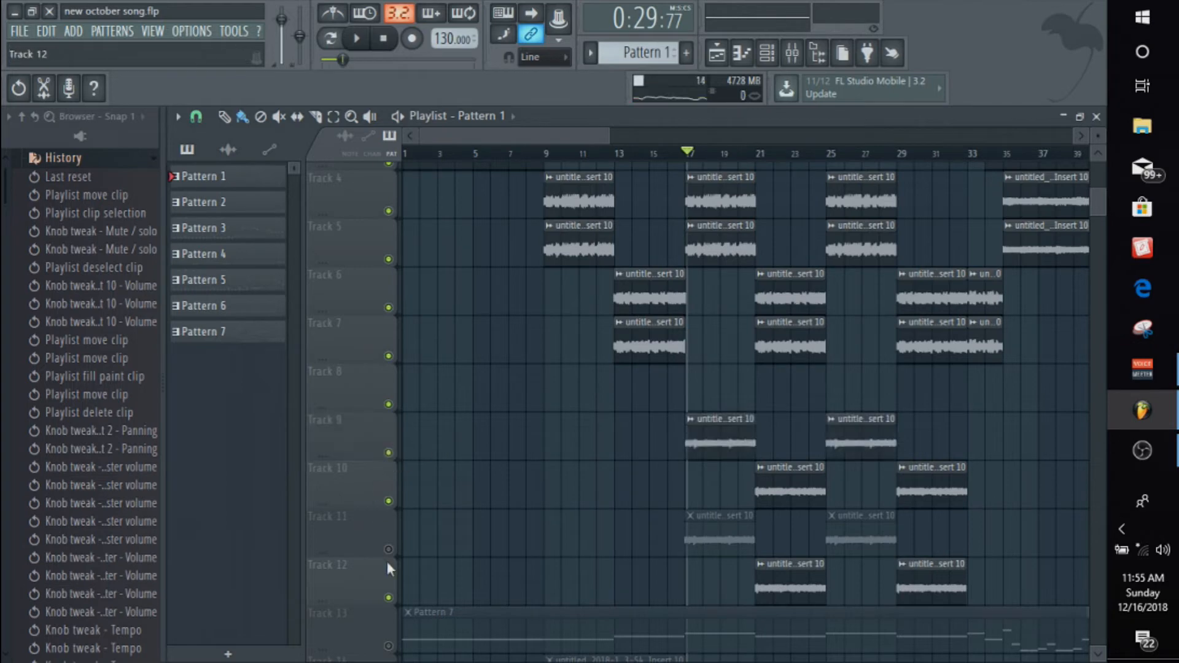
left_click(389, 550)
key("space")
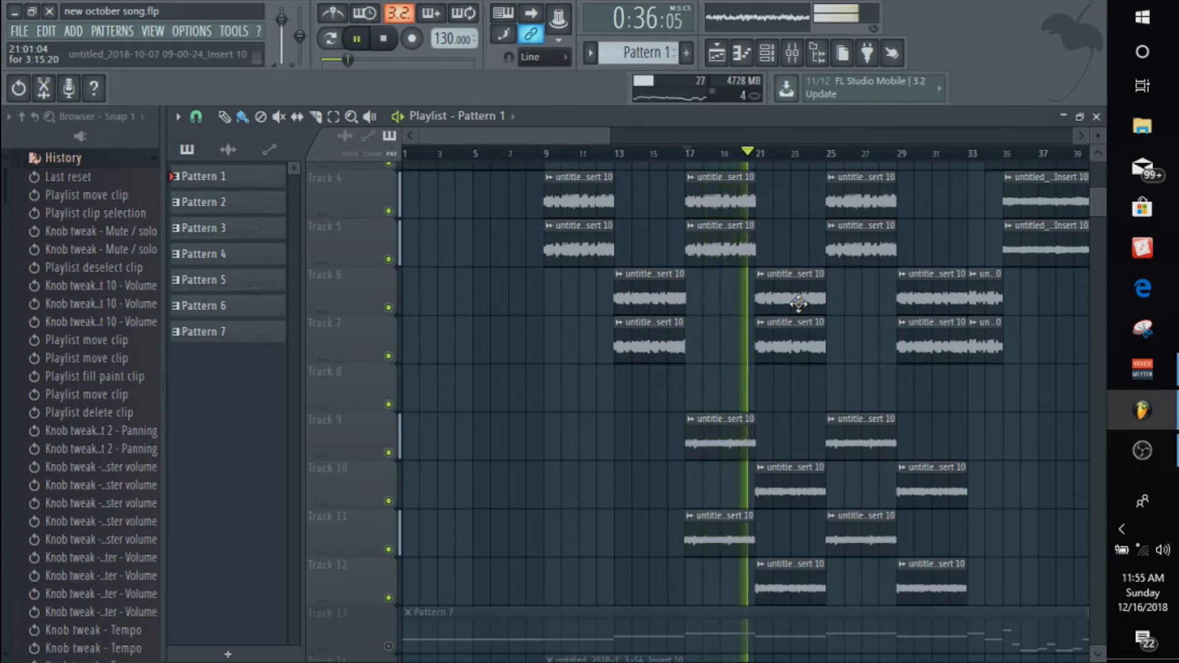
key("space")
Unmute track 13 with Pattern 7 and play the song briefly from bar 17
scroll(618, 345, "down", 1)
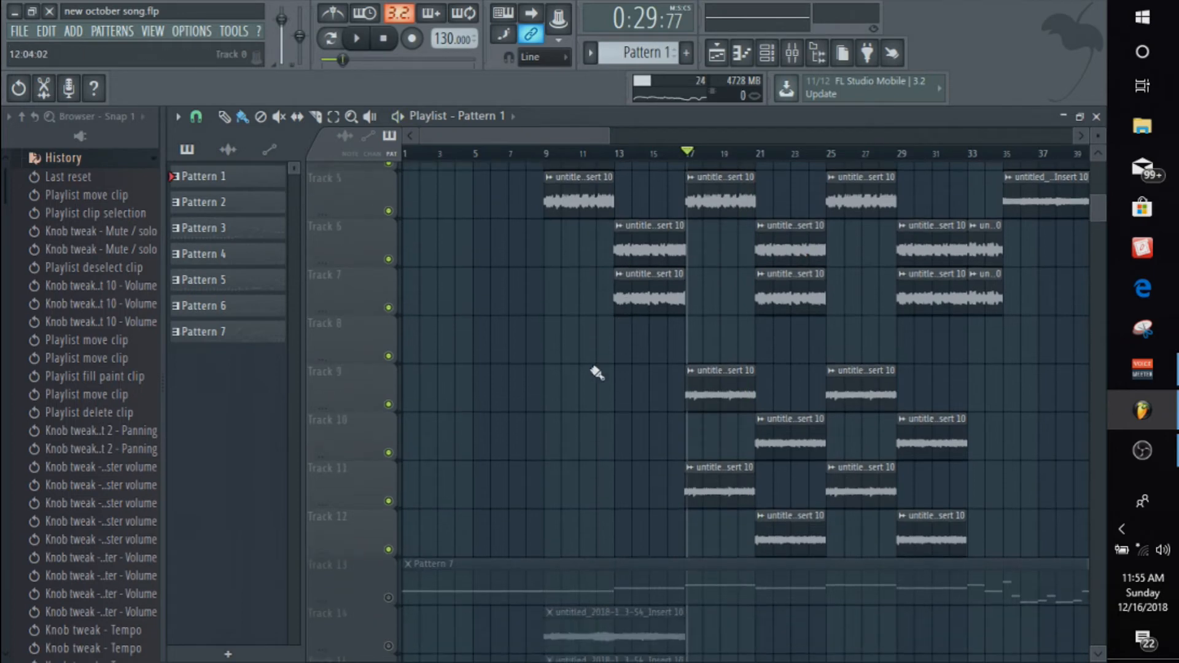
key("space")
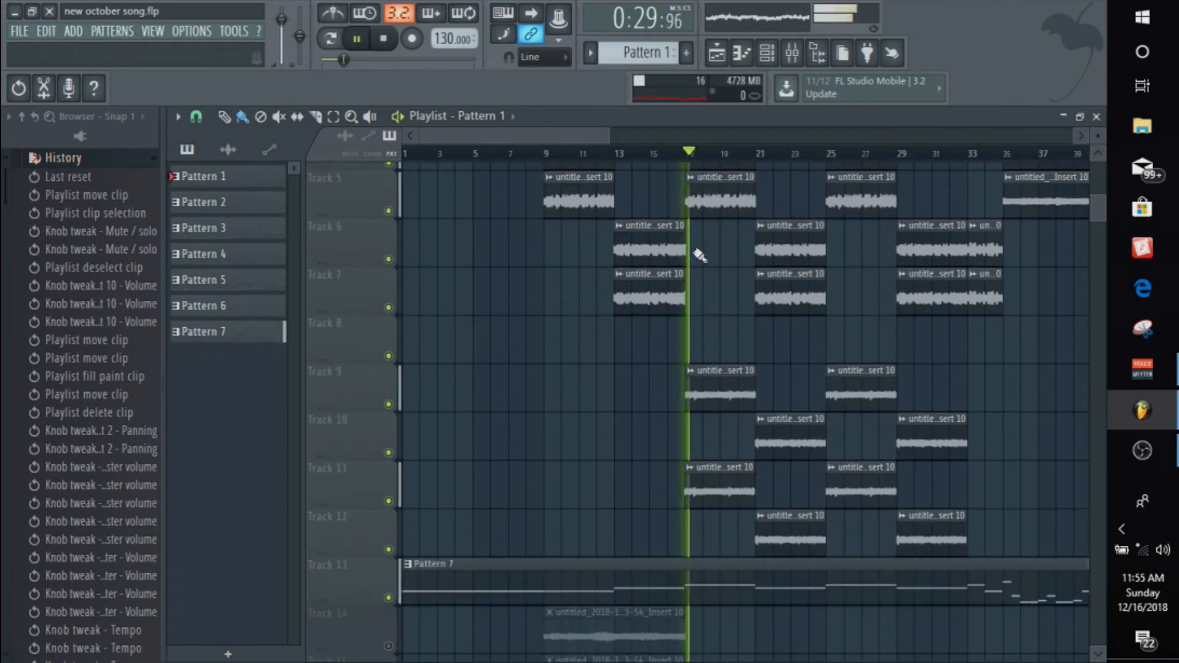
scroll(786, 306, "up", 1)
scroll(786, 306, "up", 3)
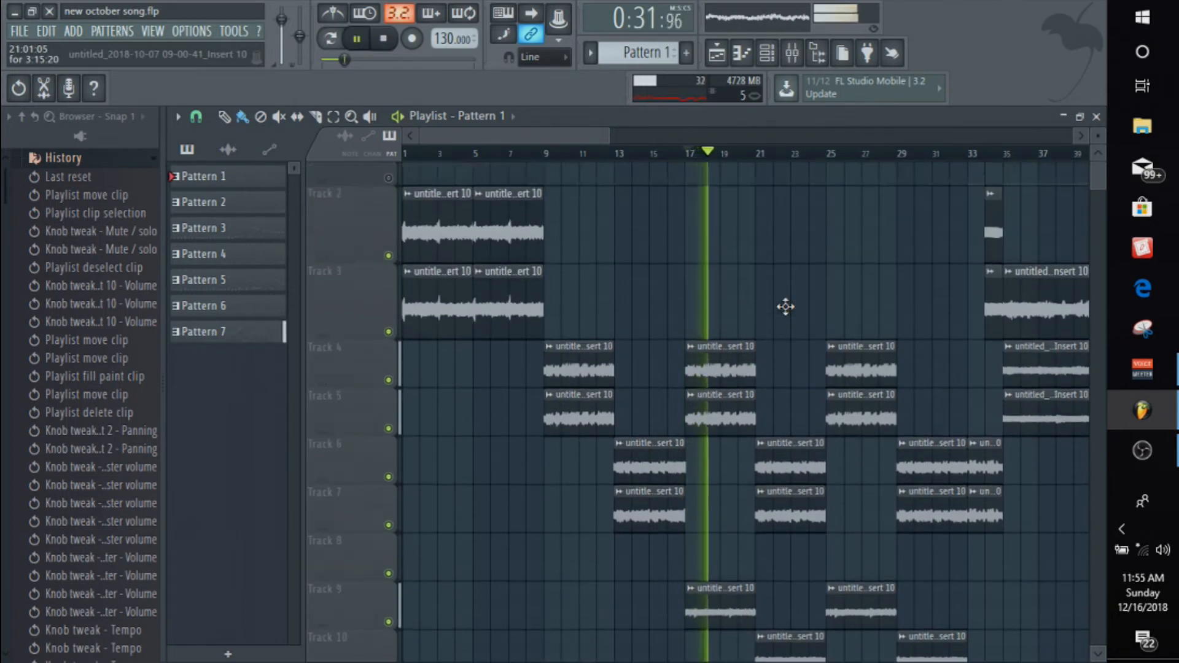
key("space")
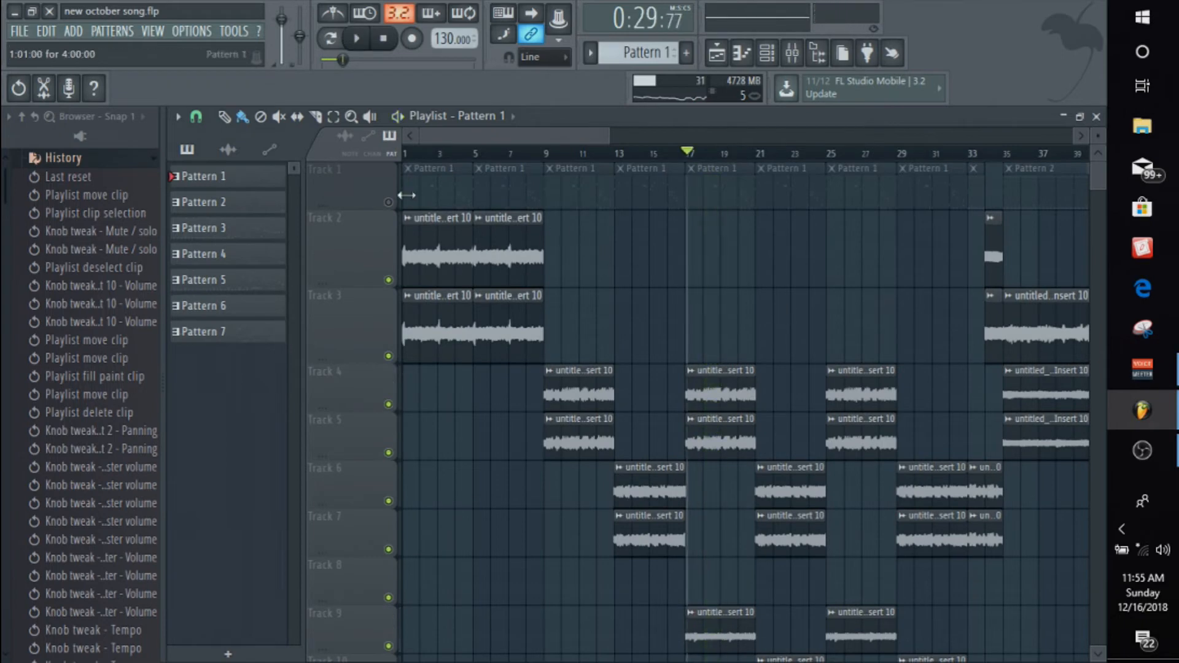
Unmute track 1 and listen to the section from bar 17 with Pattern 1 included
left_click(388, 203)
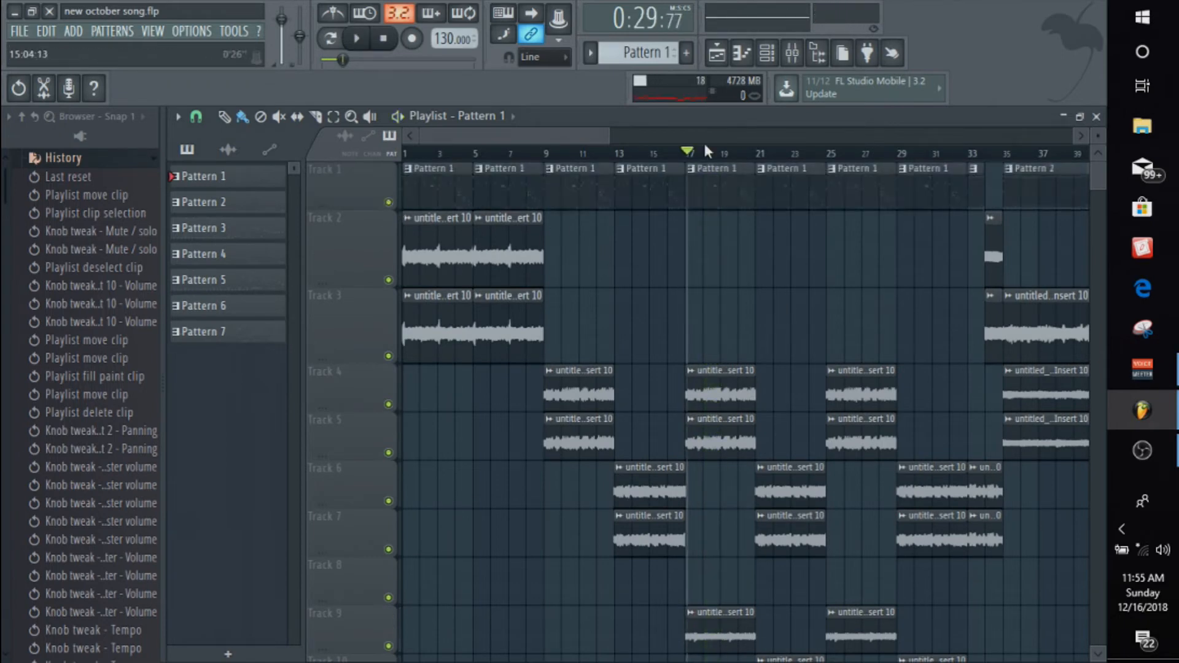
left_click(689, 152)
left_click_drag(689, 153, 689, 154)
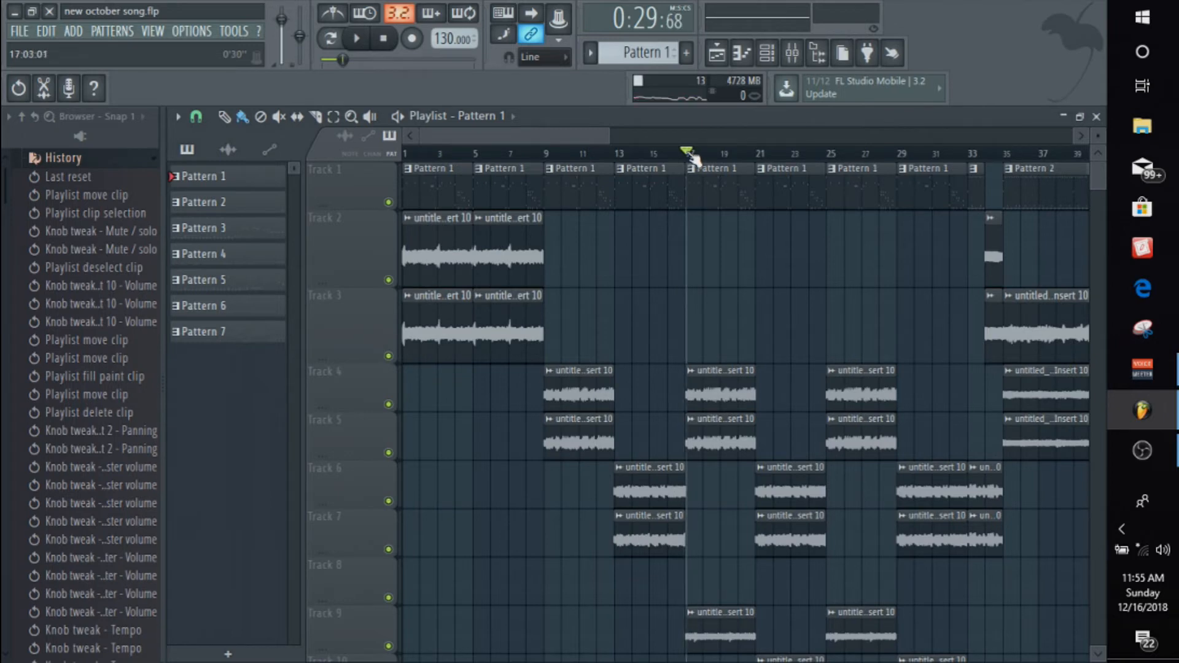
key("space")
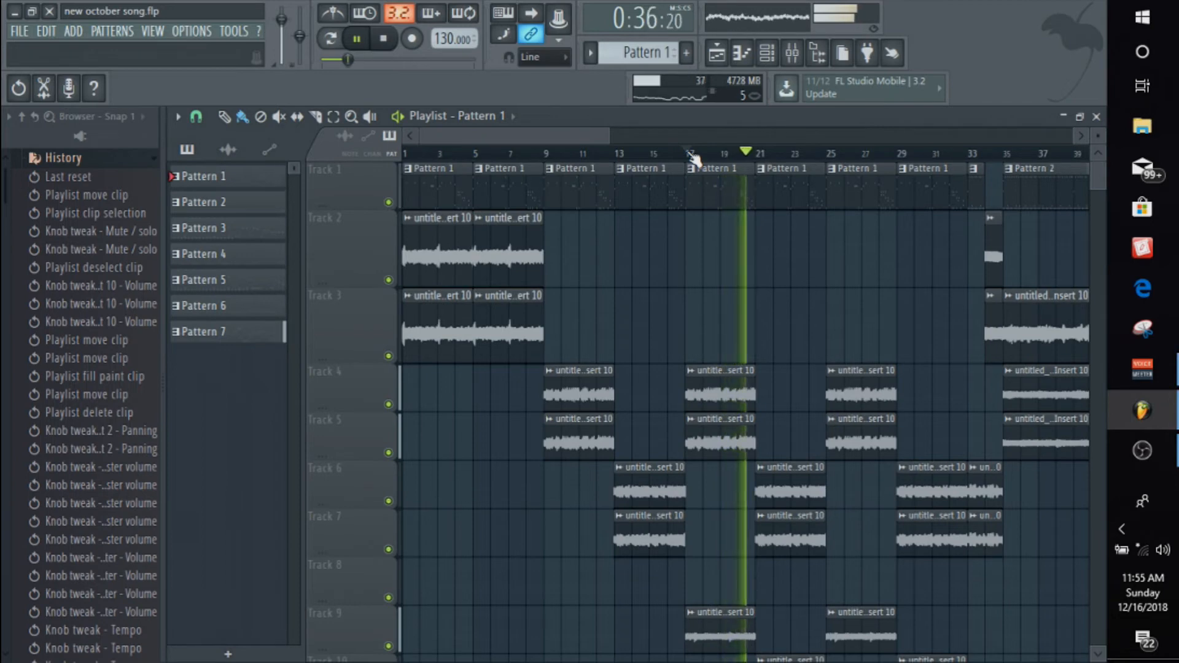
key("space")
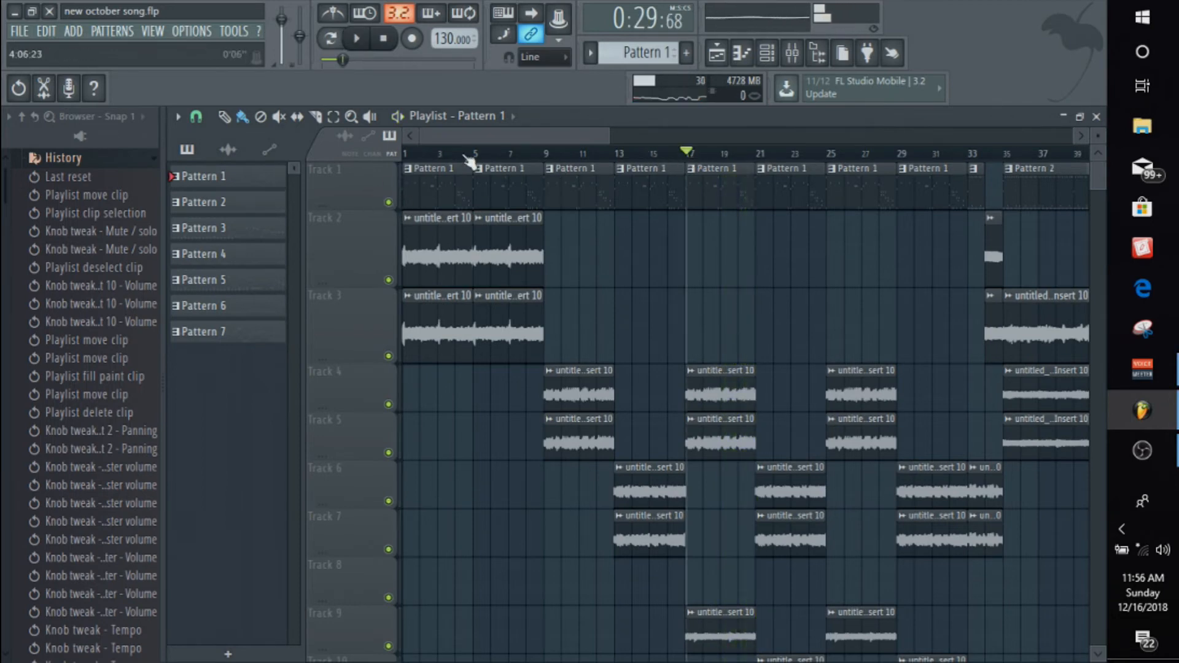
Mute track 1 and move the playback position to bar 61 in the playlist
left_click(390, 205)
scroll(633, 163, "down", 2)
scroll(648, 252, "down", 1)
left_click_drag(612, 134, 809, 102)
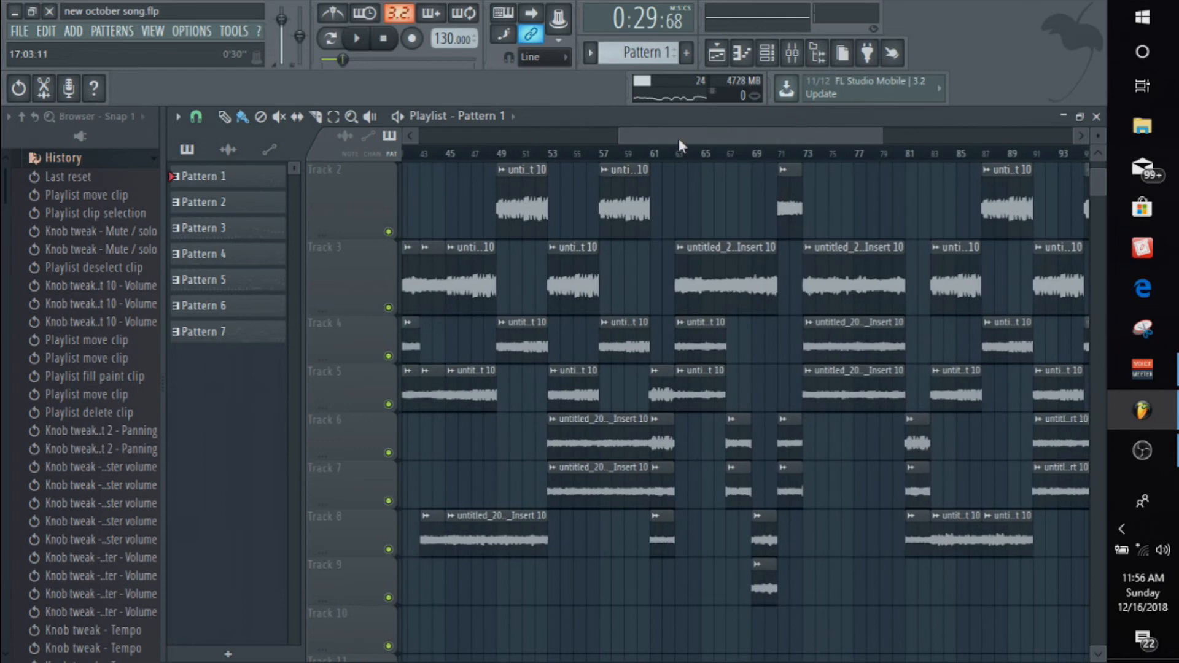
left_click(652, 157)
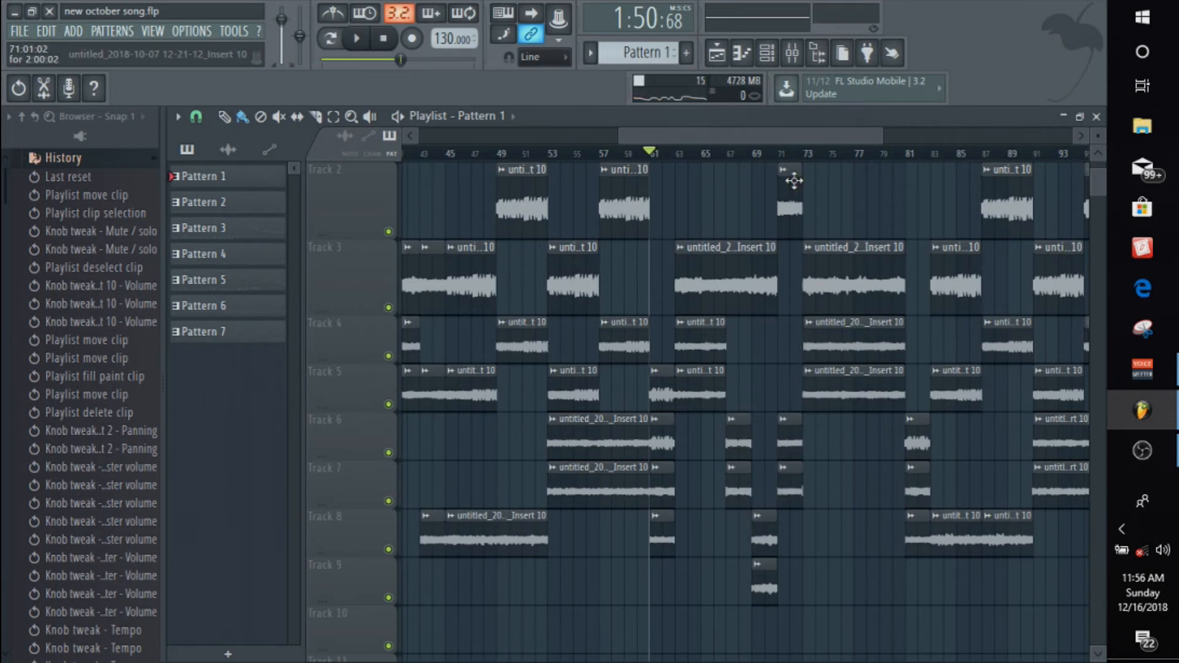
Play the song from bar 61 while reviewing the arrangement, stop it, and restart playback from bar 61
key("space")
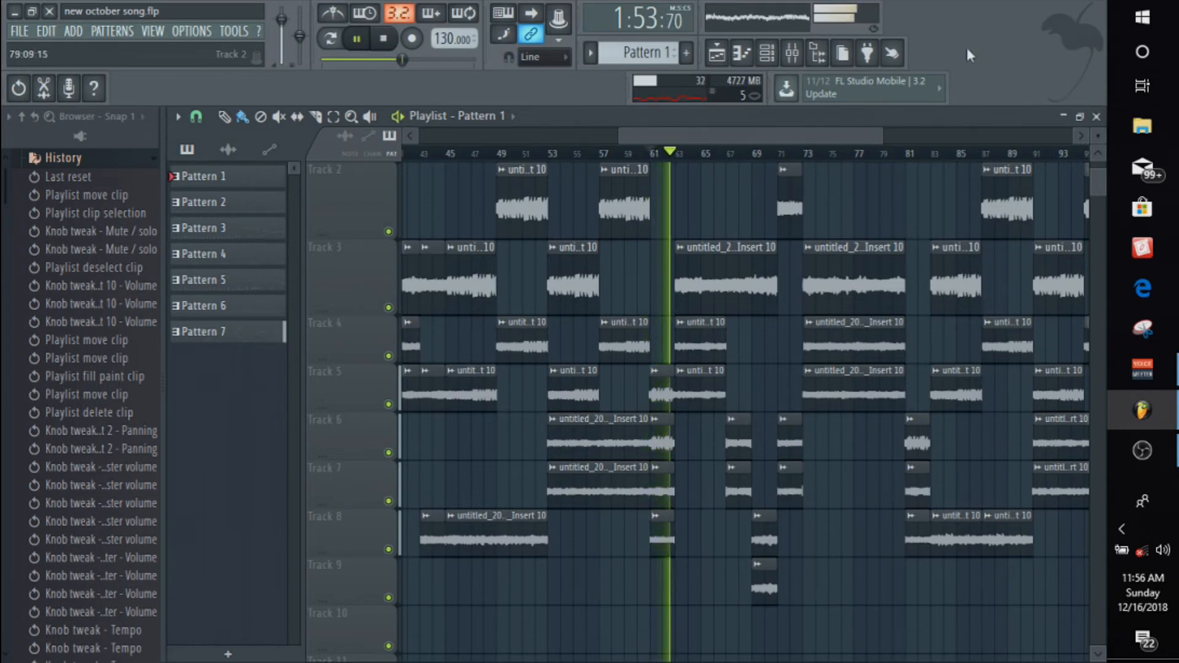
scroll(565, 571, "down", 3)
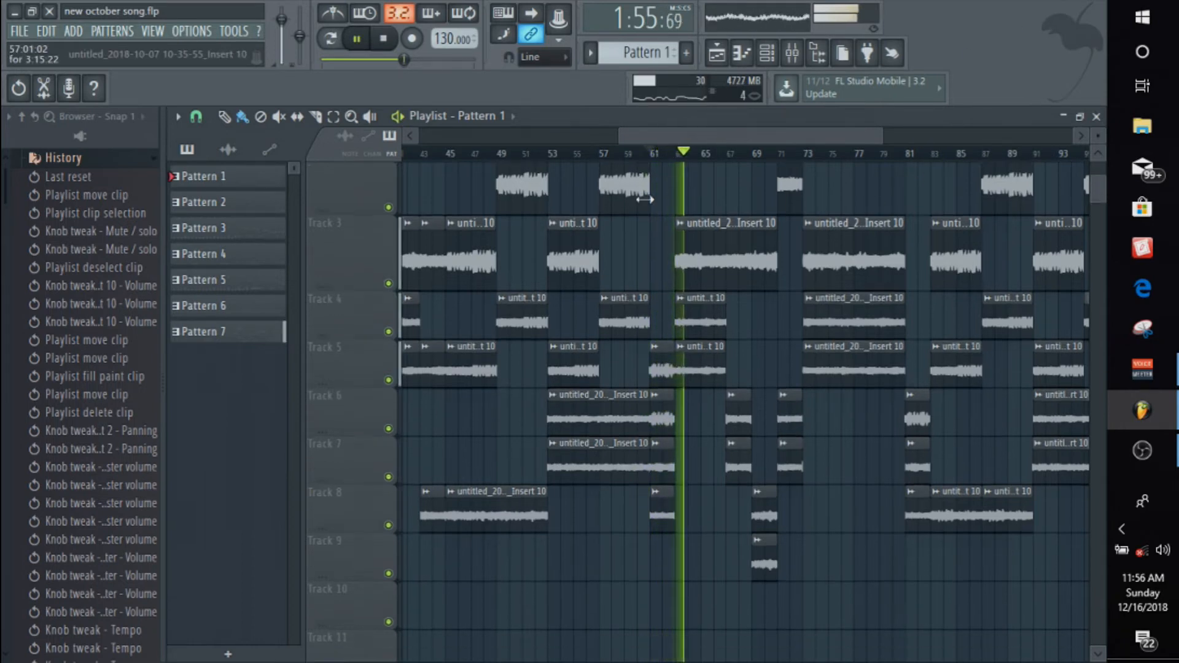
scroll(814, 385, "up", 3)
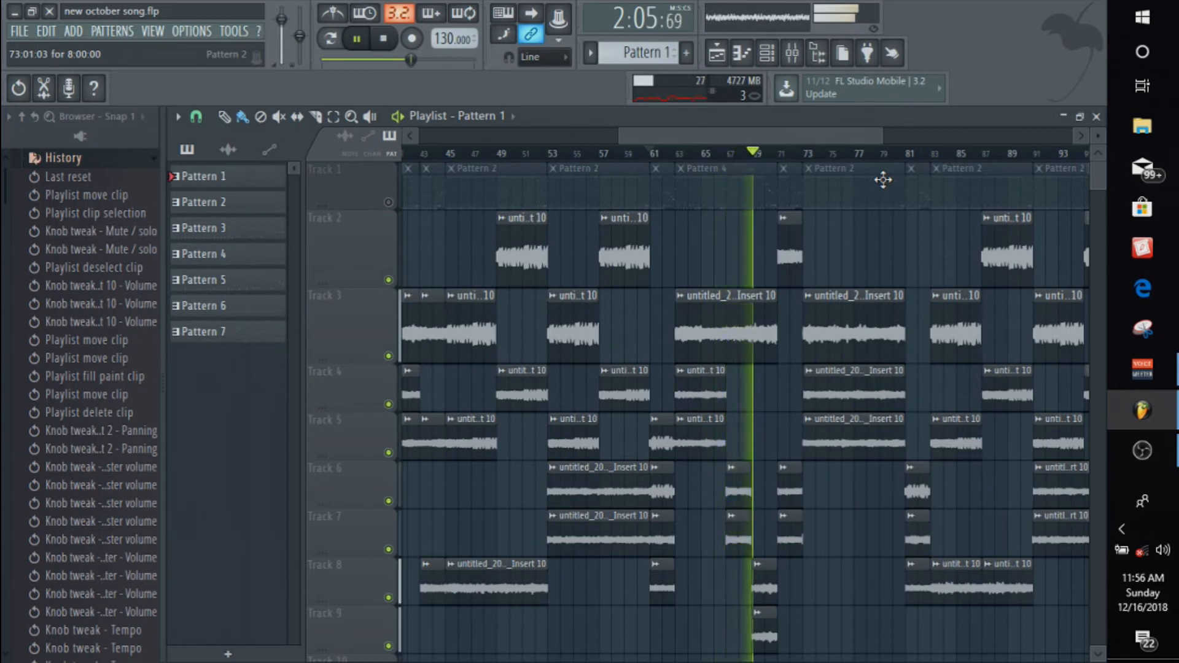
scroll(883, 180, "down", 2)
scroll(883, 180, "up", 1)
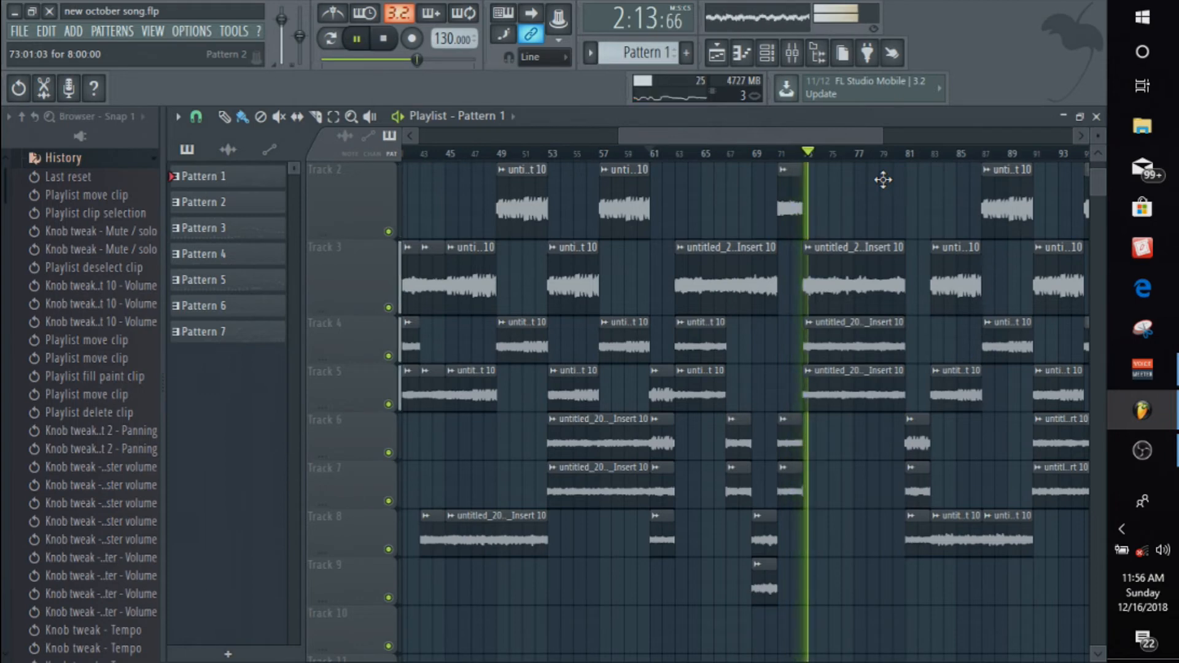
key("space")
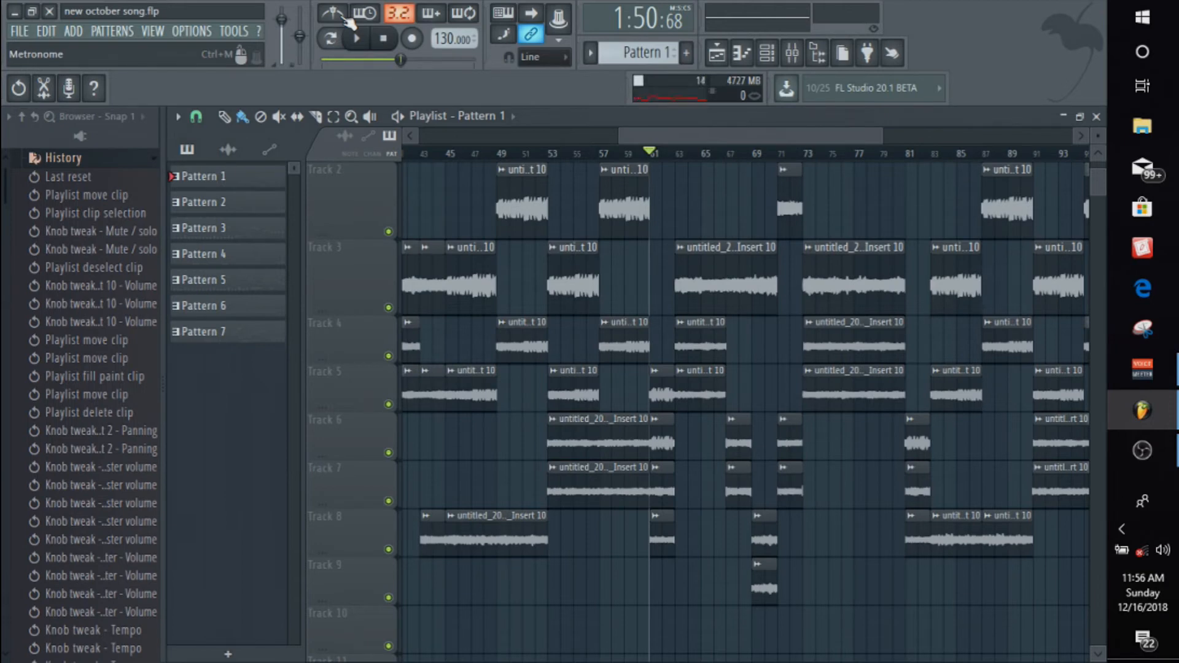
key("space")
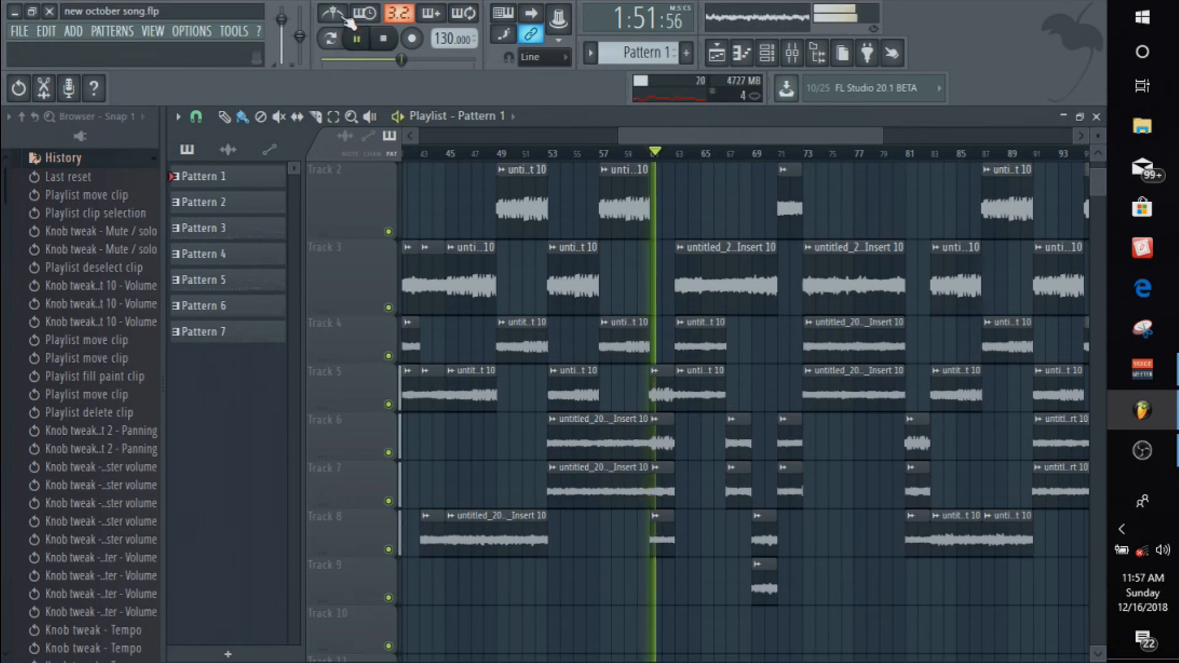
Turn on the metronome, follow the playing section from bar 61 to about bar 74 in the playlist, and stop playback
left_click(345, 18)
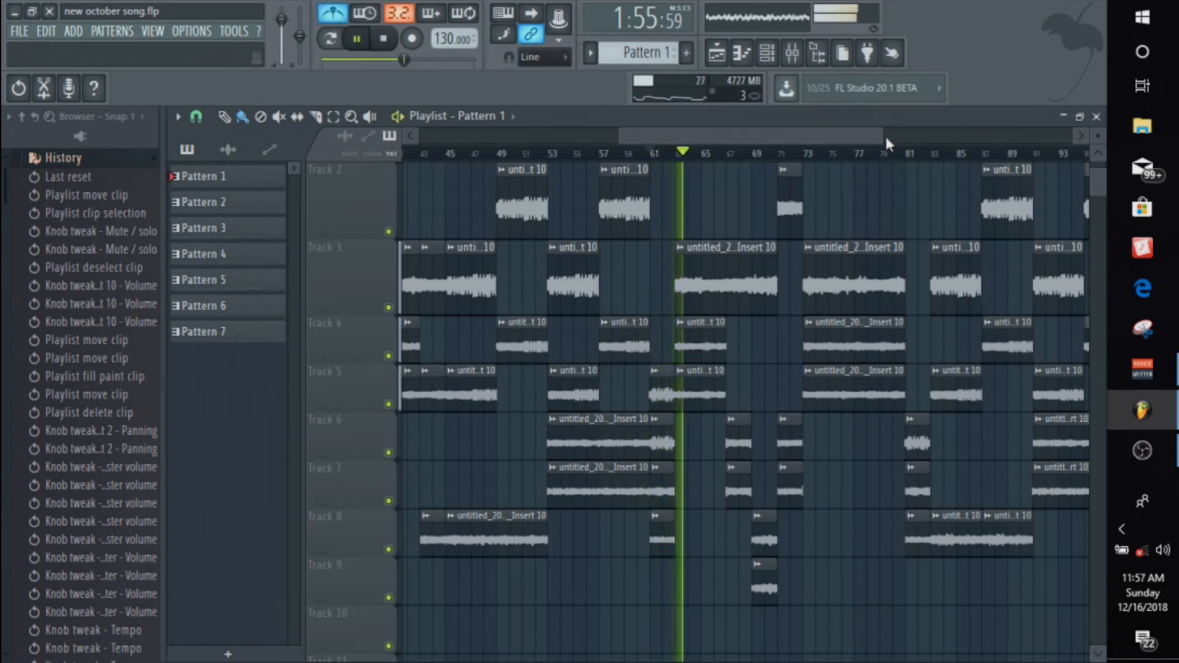
left_click_drag(885, 135, 770, 125)
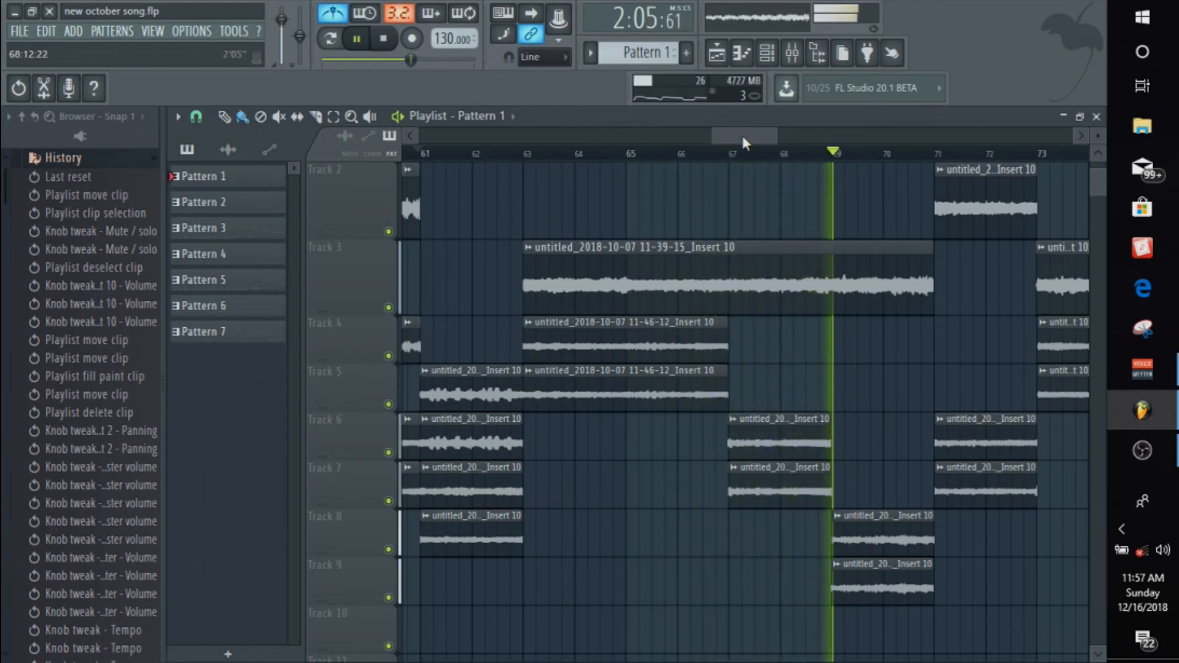
left_click_drag(742, 135, 761, 134)
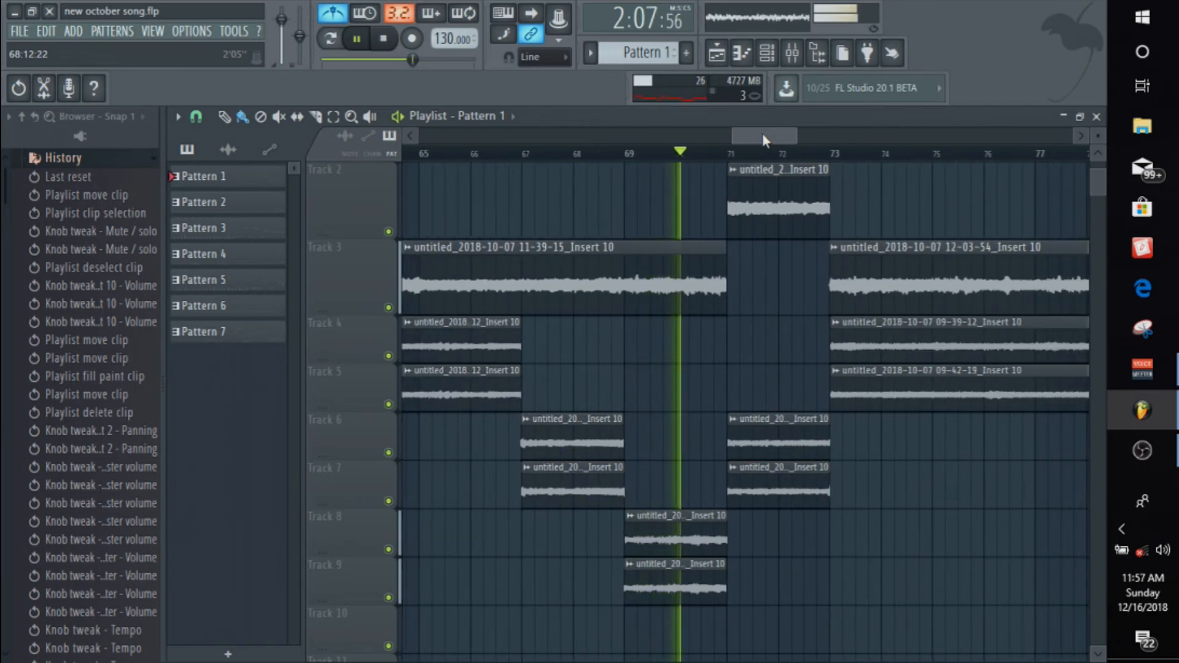
left_click_drag(764, 131, 780, 130)
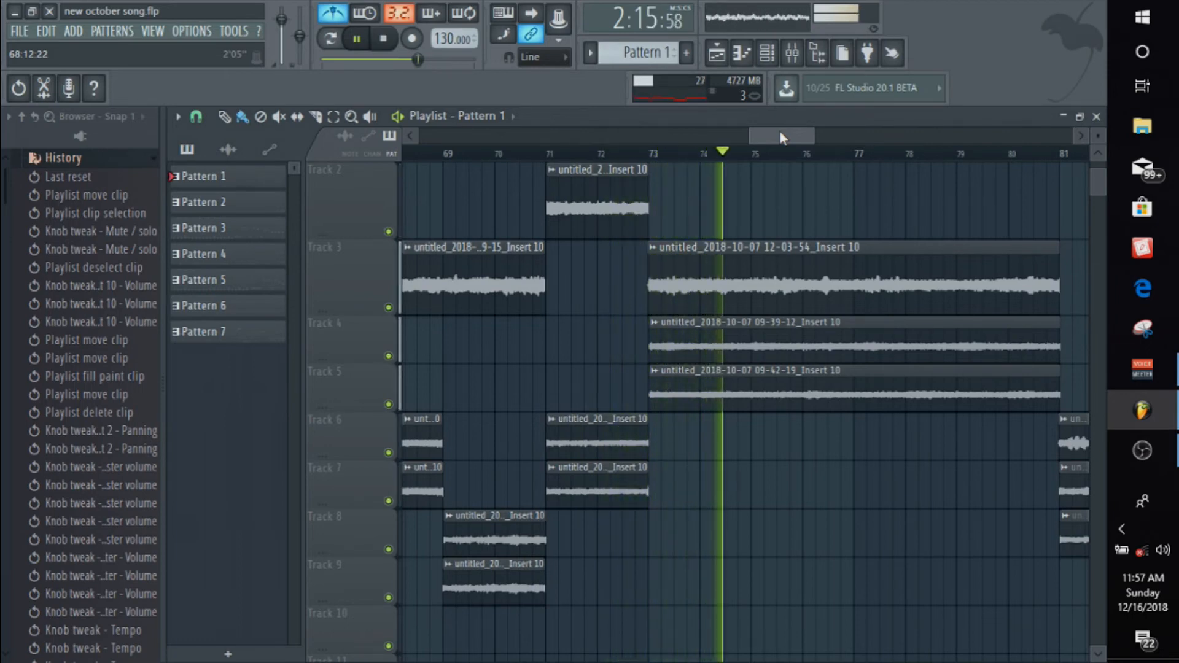
key("space")
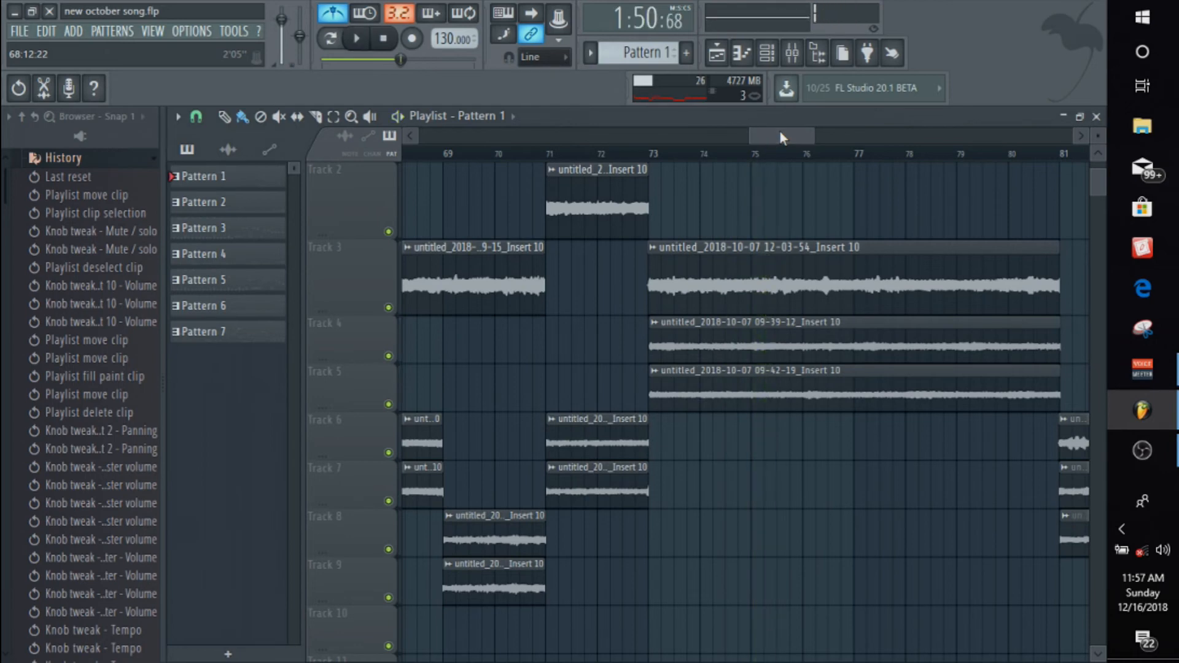
Unmute track 1 with the Pattern 1 clips at the start of the playlist
left_click_drag(792, 130, 452, 130)
scroll(430, 177, "up", 1)
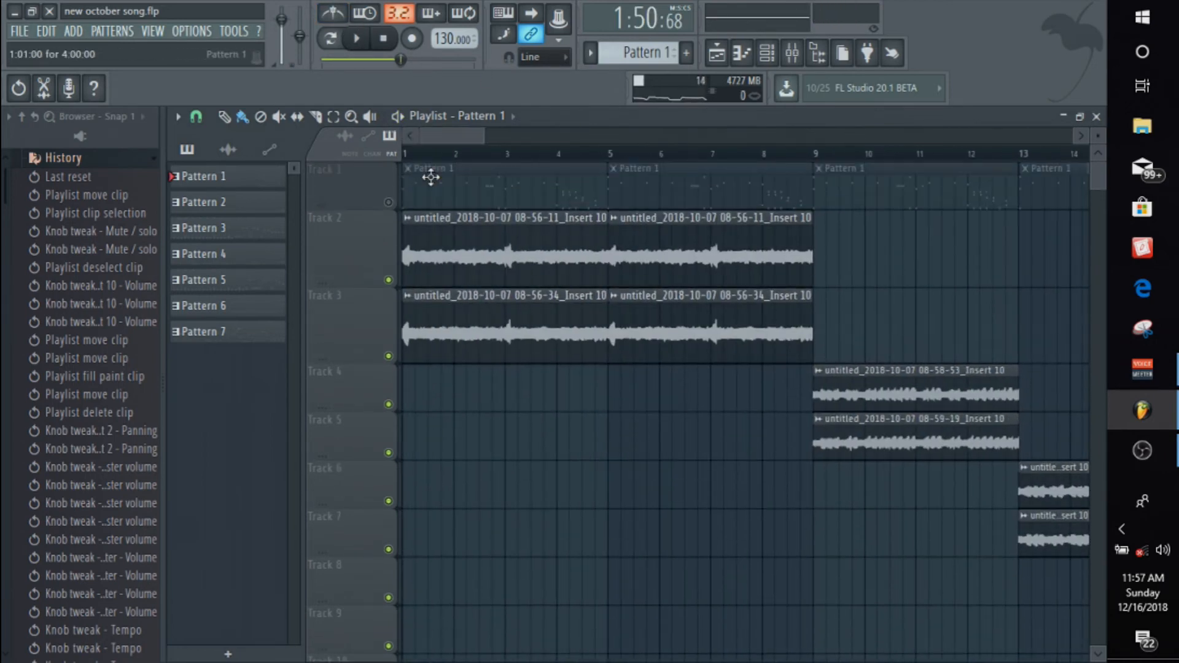
left_click(388, 202)
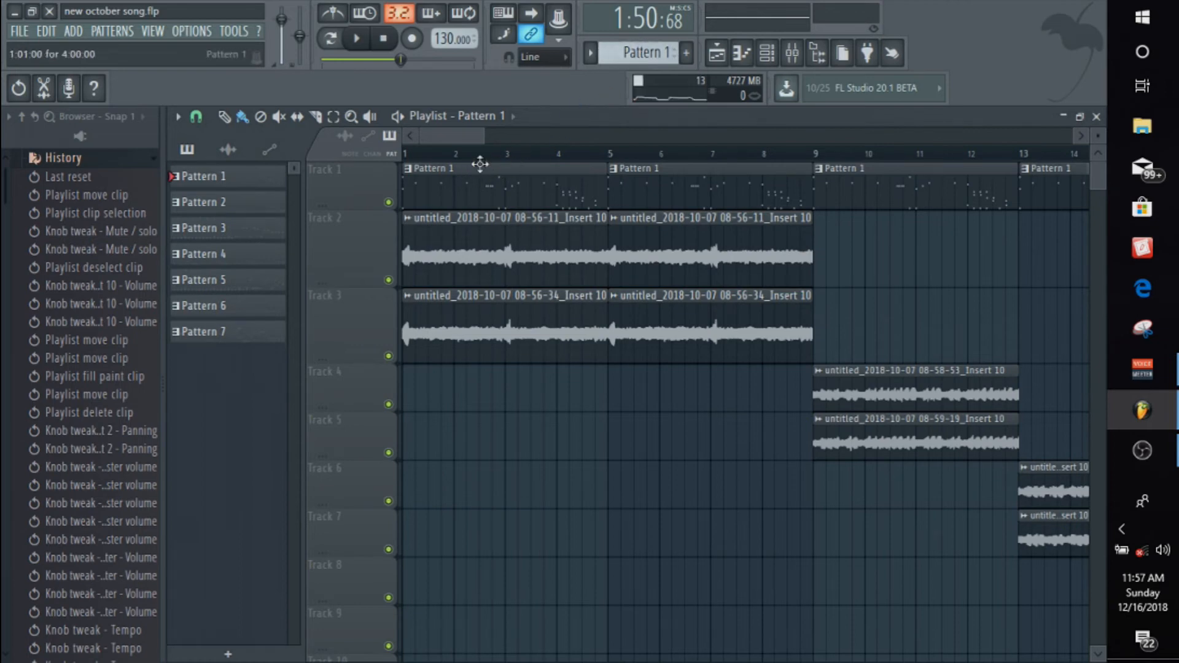
Open the Channel rack and cycle through the patterns to compare their EZdrummer notes, ending on Pattern 1
left_click(769, 55)
scroll(642, 52, "down", 1)
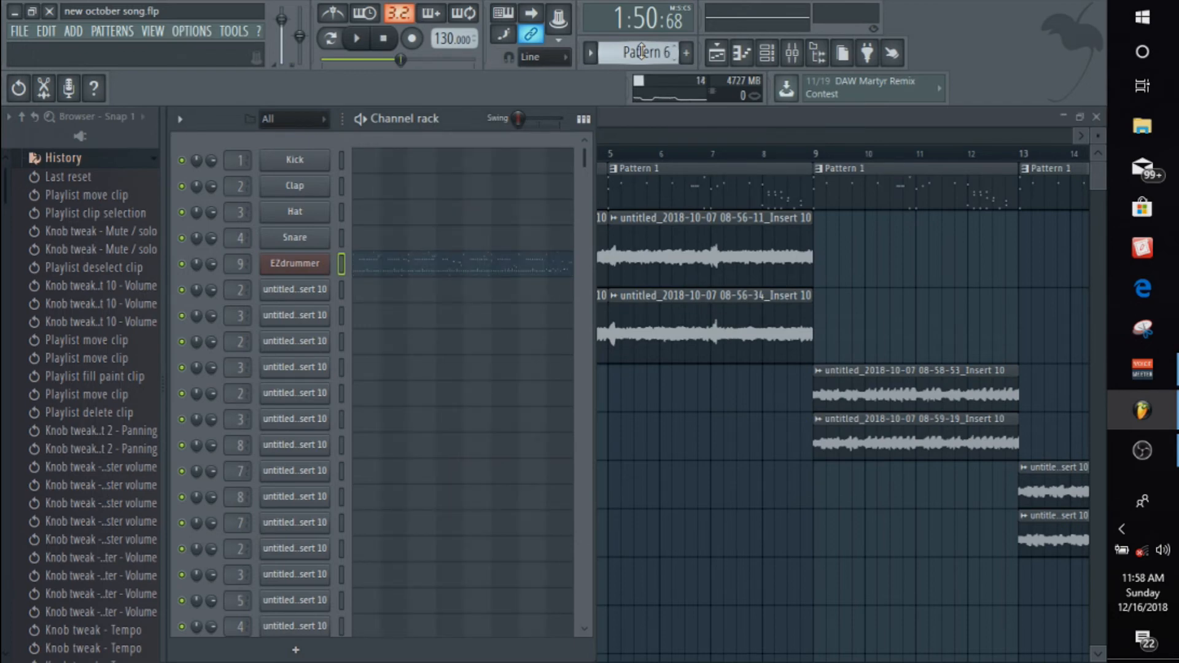
scroll(642, 51, "up", 1)
scroll(642, 52, "down", 1)
scroll(642, 51, "down", 1)
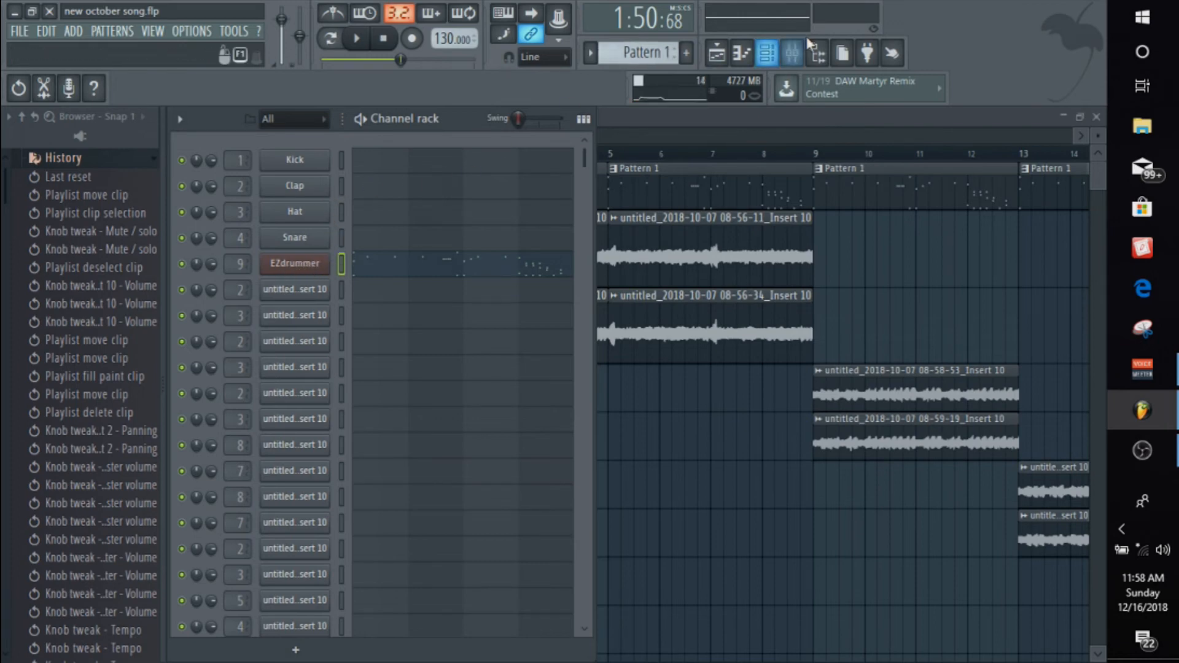
Review the channels in the Channel rack and look over the plugins offered for a new channel without adding one
scroll(346, 389, "down", 10)
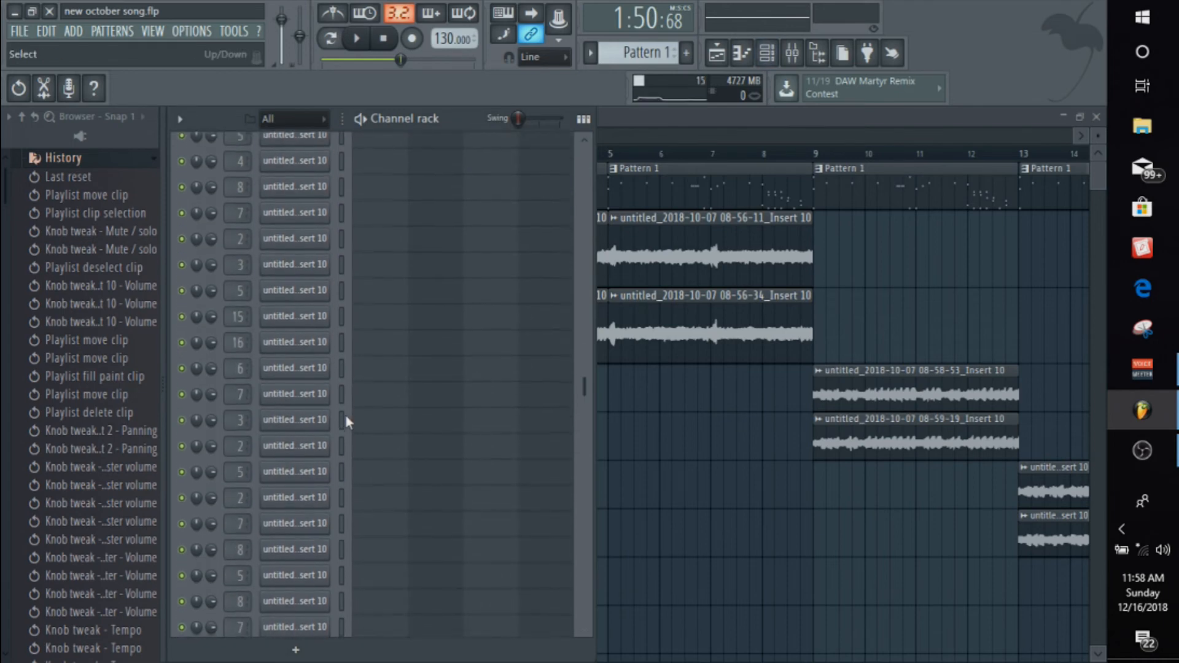
left_click(295, 652)
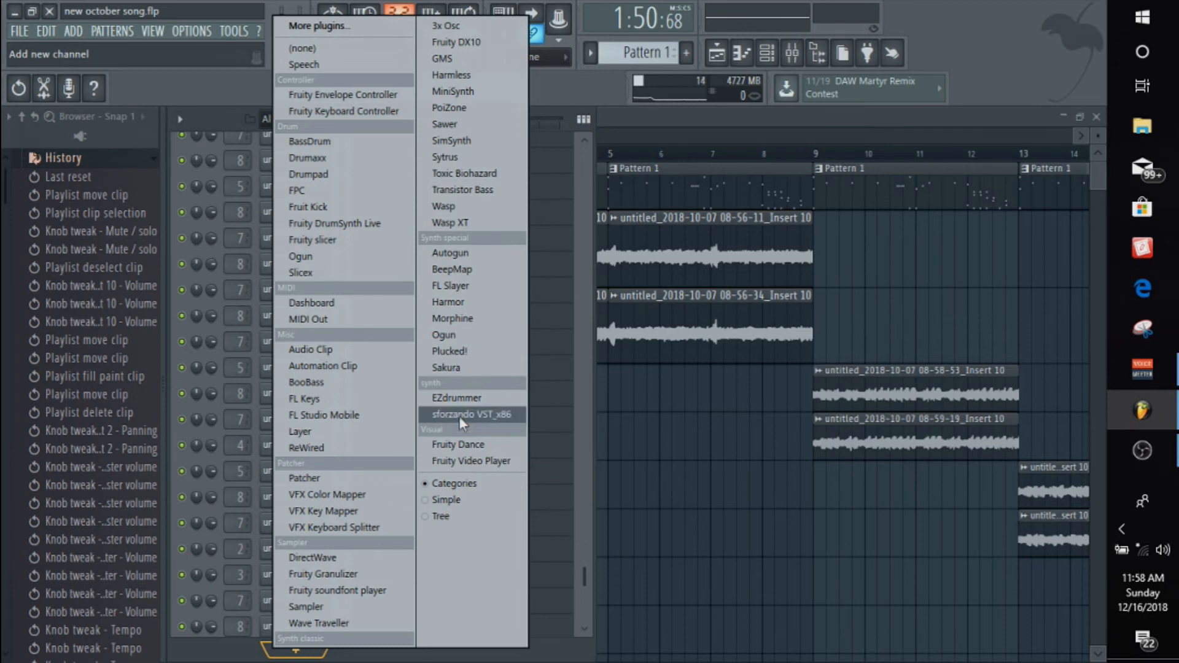
left_click(581, 98)
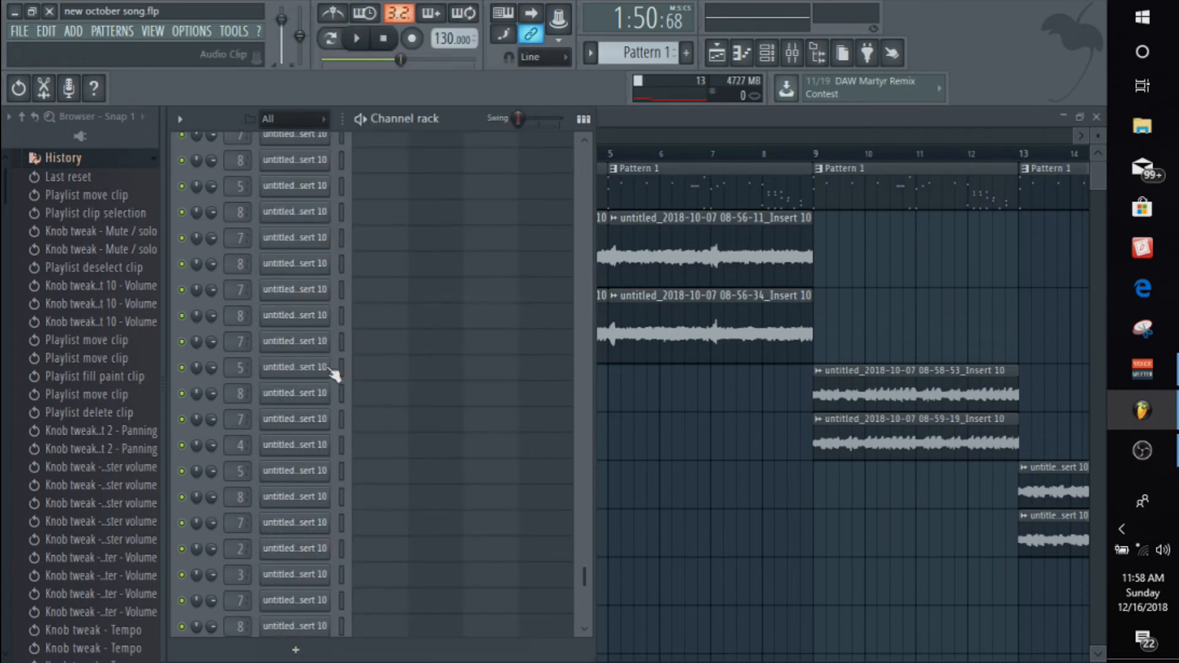
scroll(308, 553, "up", 10)
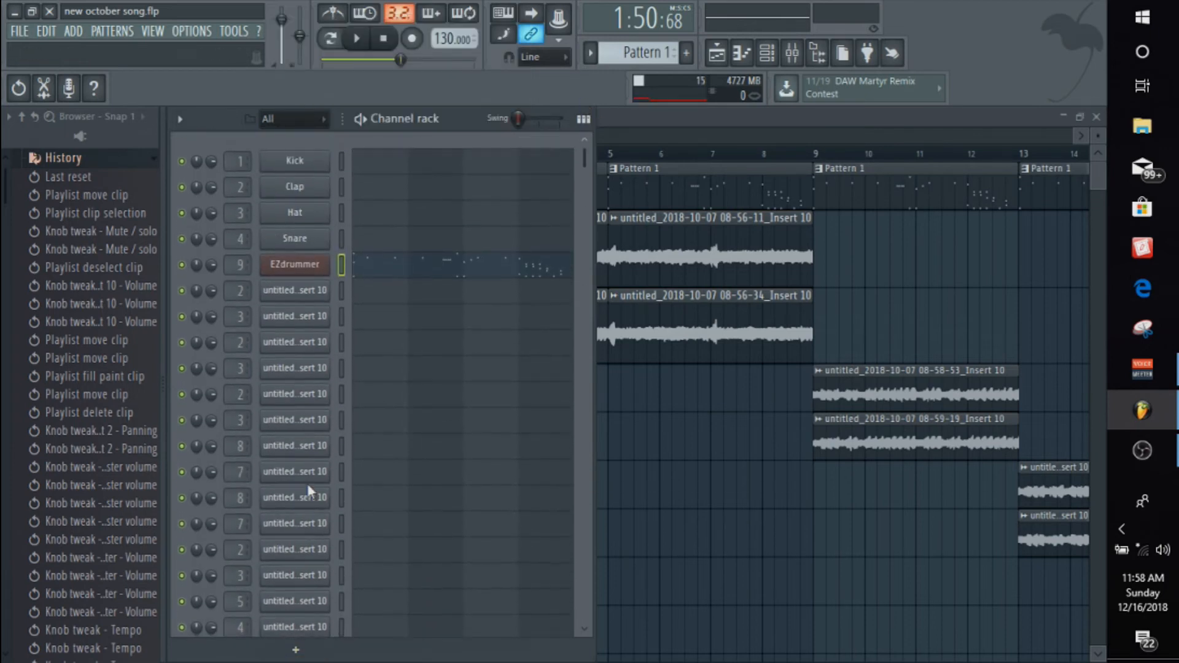
Open the EZdrummer channel's plugin window, bring it fully into view and show its drum kit
left_click(312, 269)
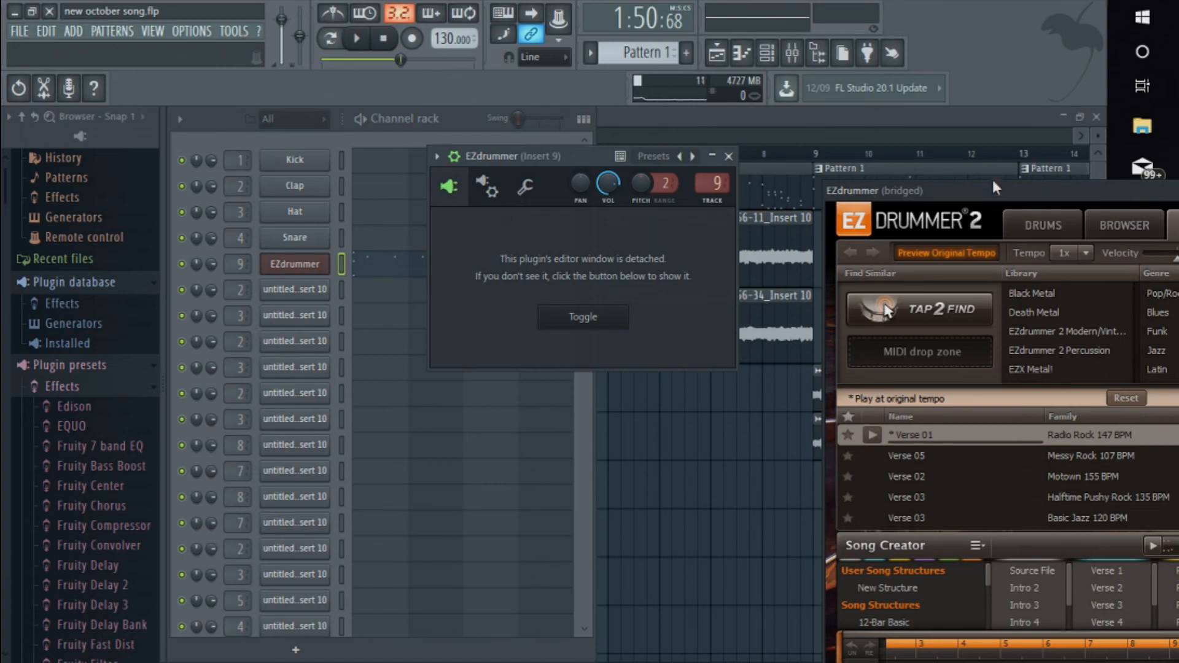
left_click_drag(996, 193, 443, 104)
left_click(493, 146)
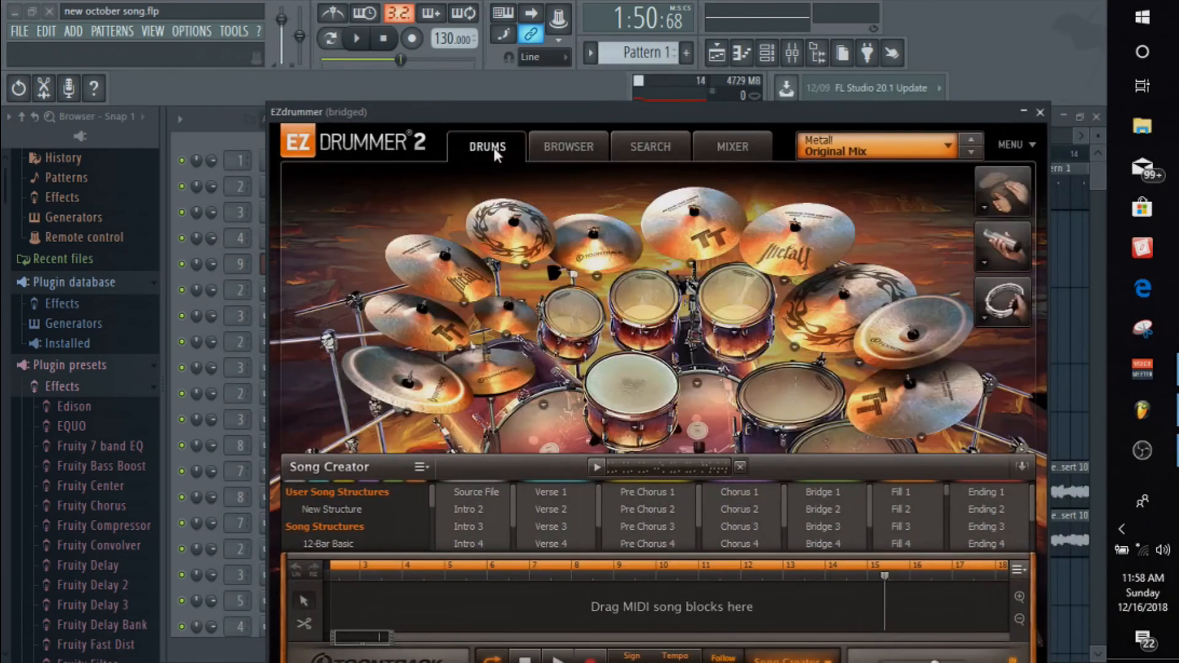
Audition the kit's cymbals, tom and kick drum one after another in EZdrummer
left_click(422, 393)
left_click(433, 329)
left_click(462, 270)
left_click(516, 242)
left_click(597, 246)
left_click(691, 236)
left_click(790, 253)
left_click(839, 284)
left_click(896, 348)
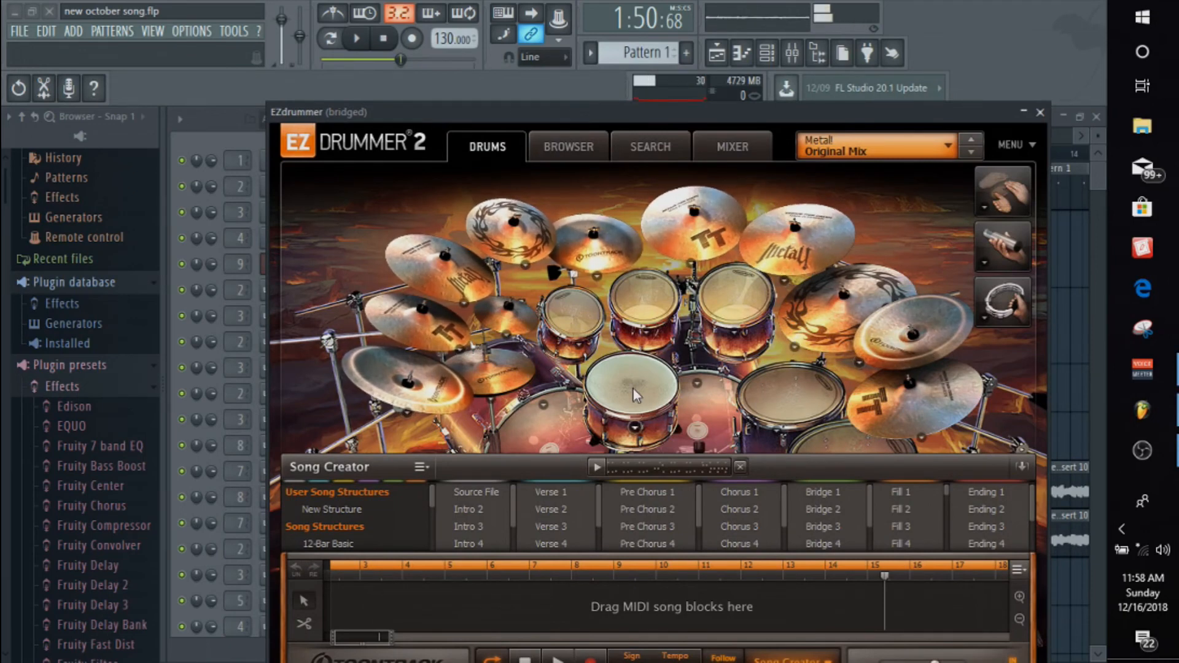
left_click(591, 321)
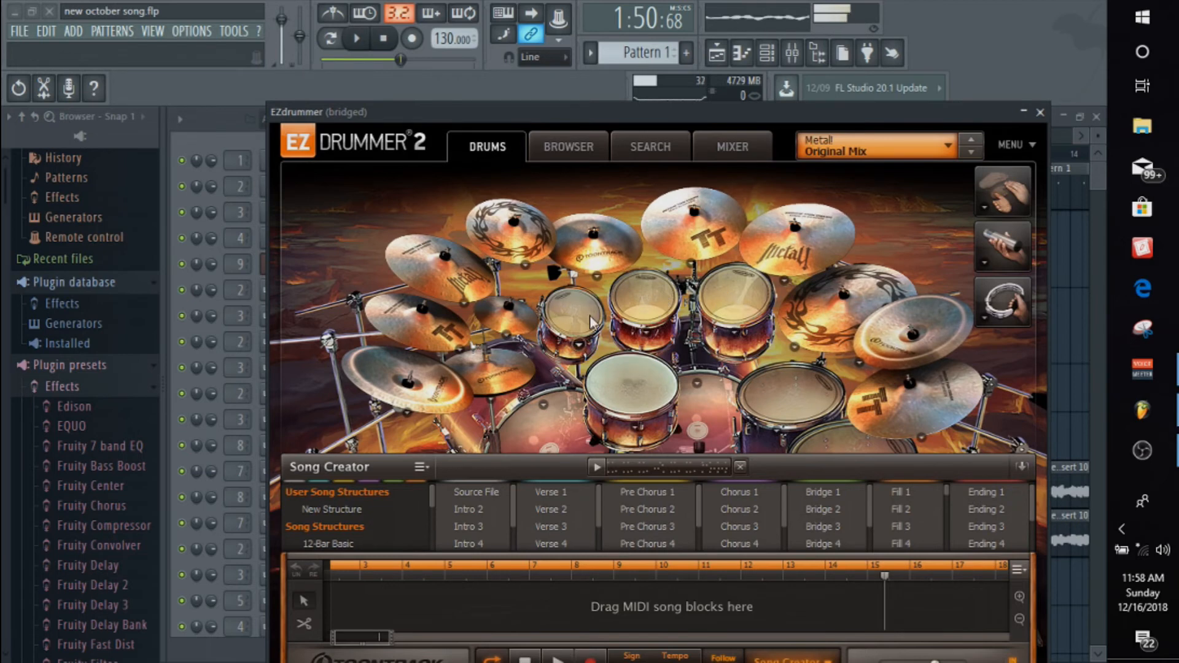
left_click(721, 420)
left_click(721, 420)
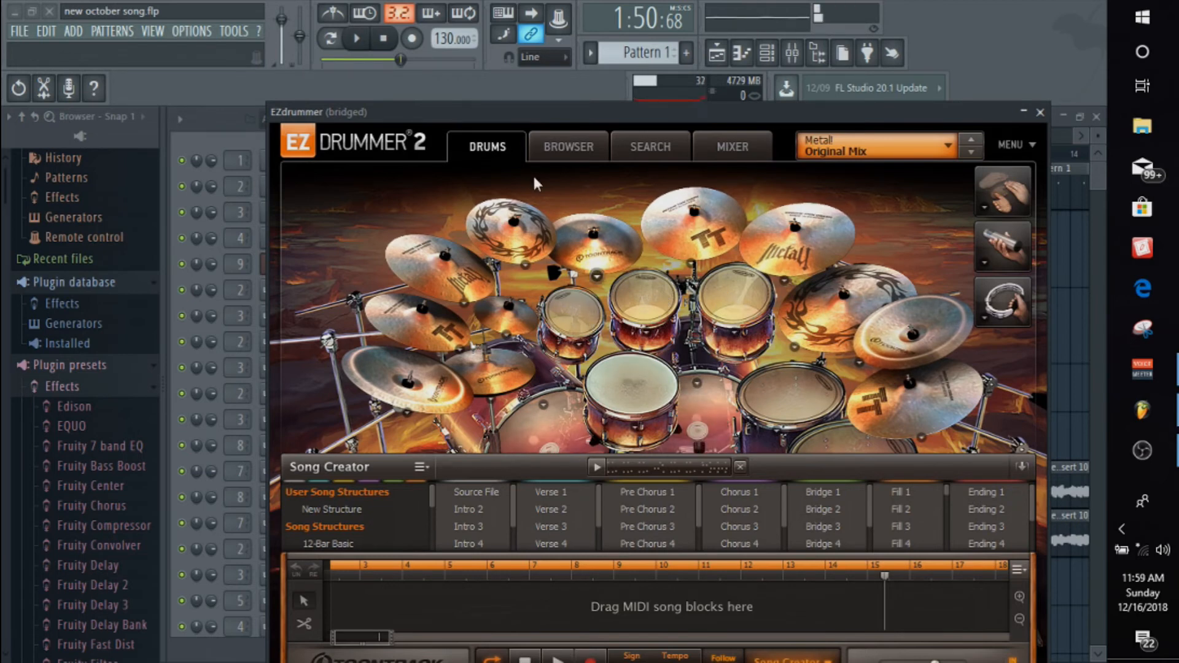
Browse EZdrummer's EZX Metal! library, preview Variation 01 of the Asphyxiation 78 BPM verse, and move the window beside the Channel rack
left_click(575, 149)
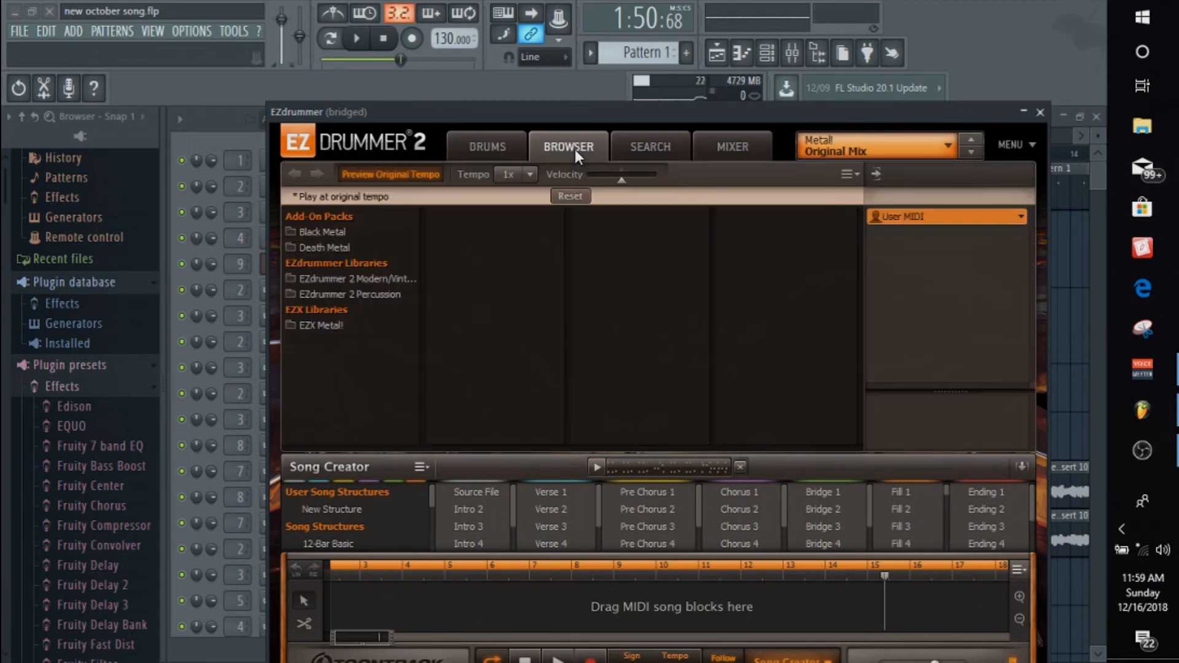
left_click(316, 325)
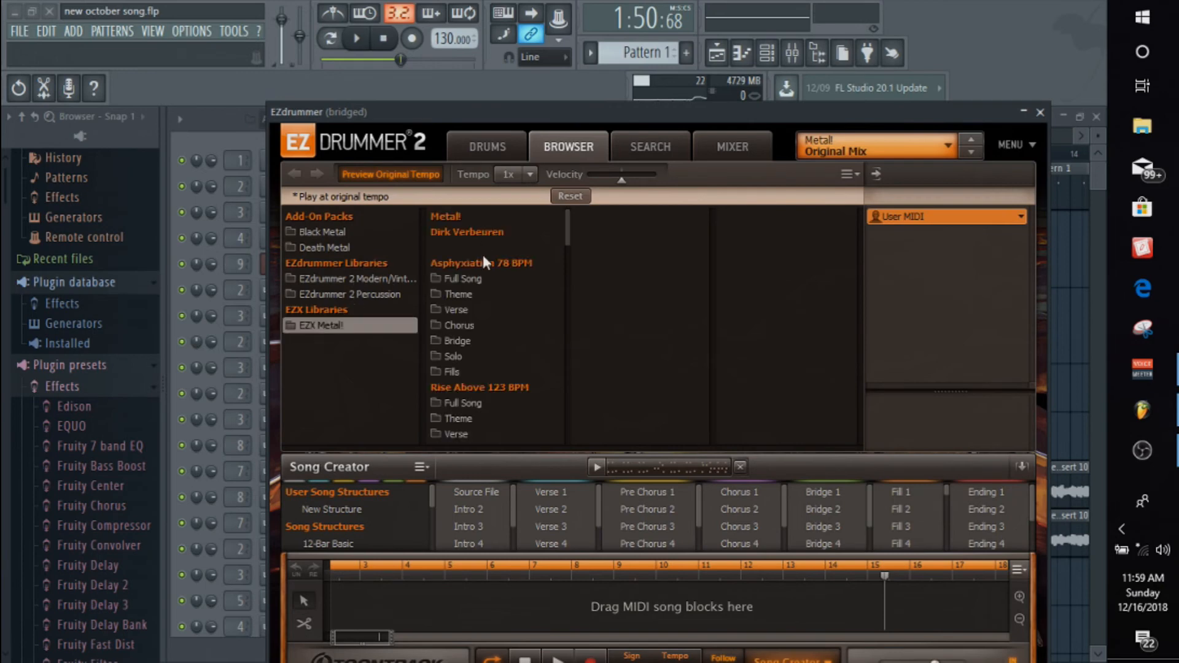
left_click(456, 306)
left_click(581, 218)
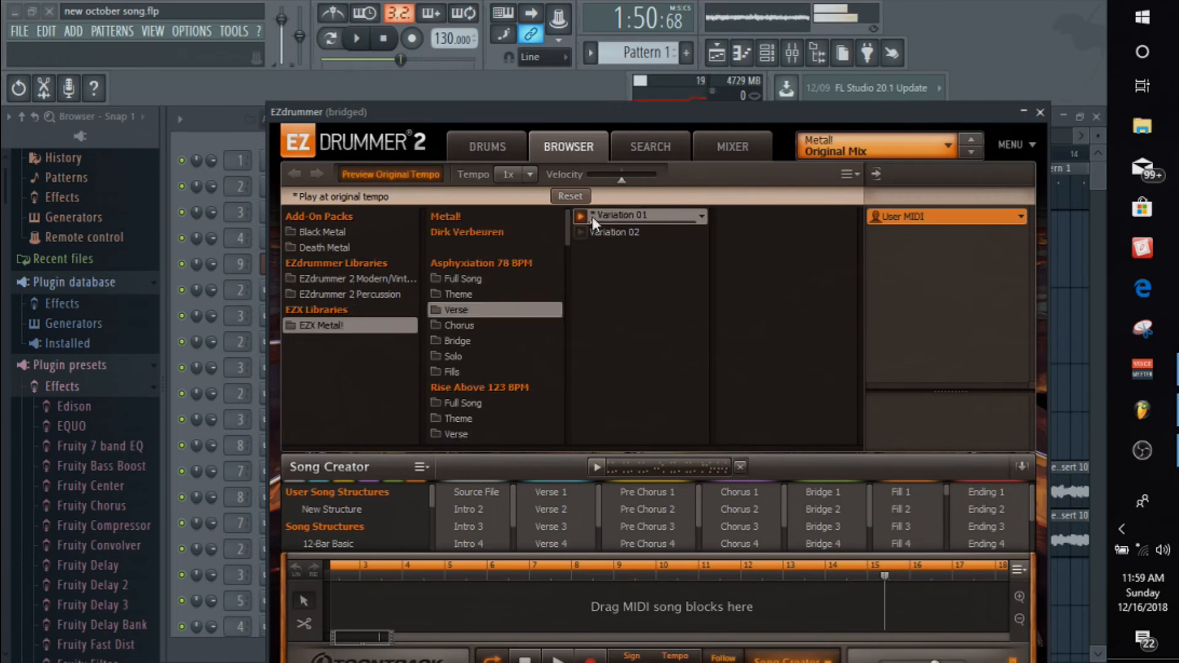
left_click_drag(687, 115, 938, 83)
left_click(834, 183)
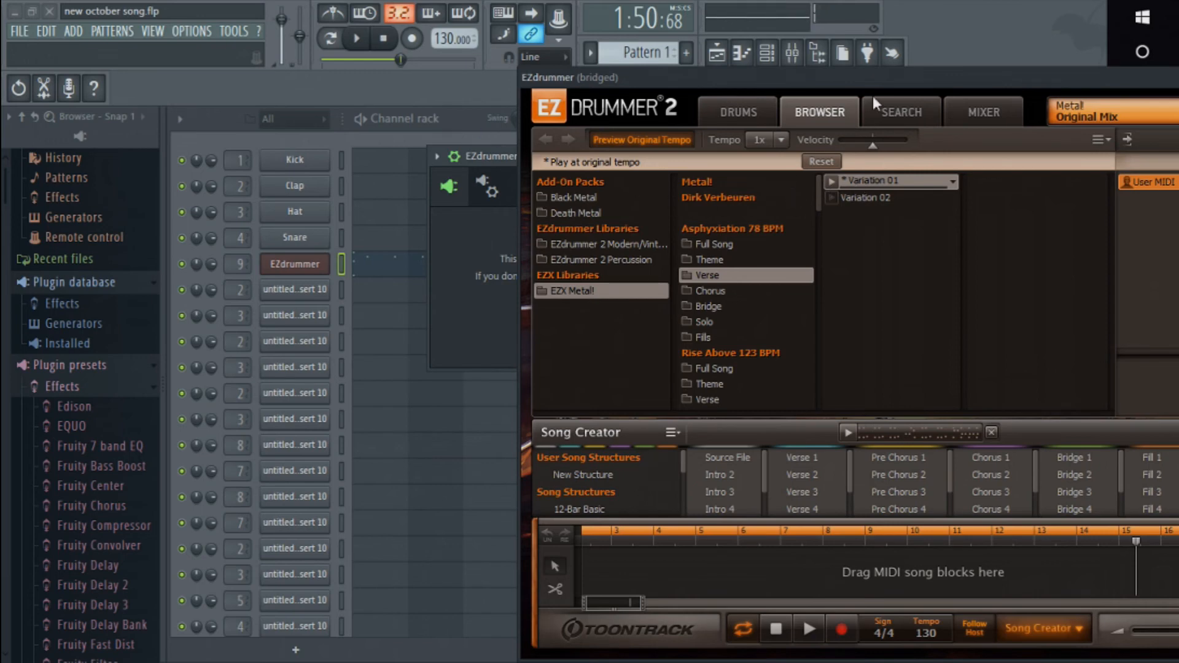
left_click_drag(880, 75, 1033, 85)
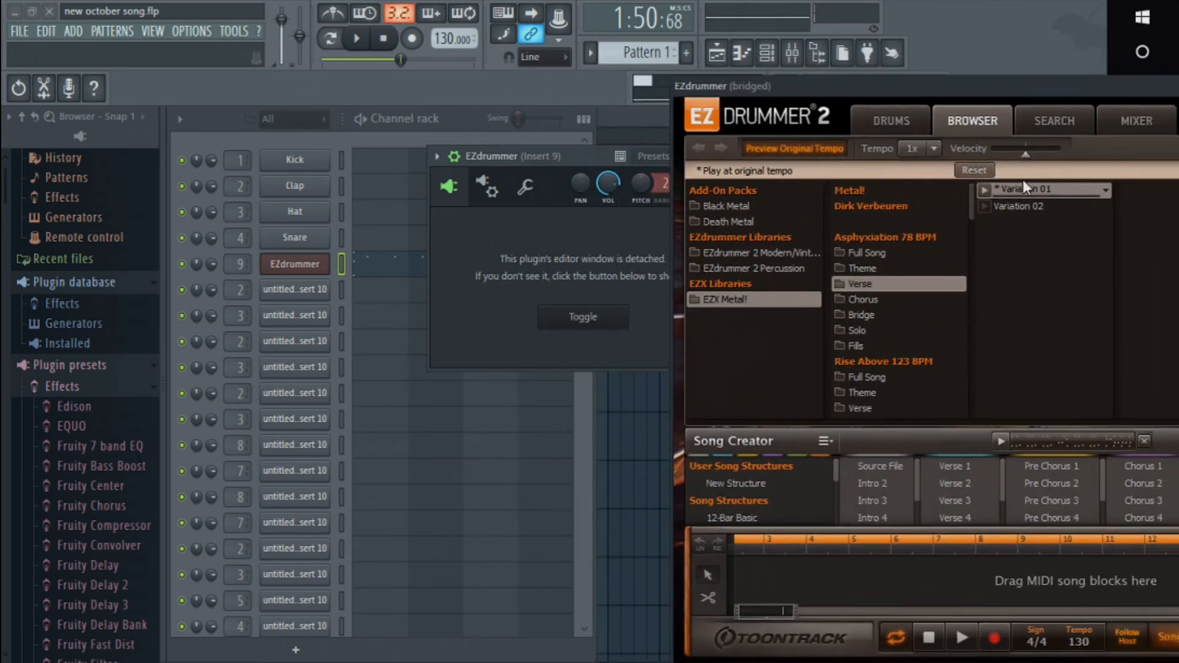
mouse_move(1020, 188)
left_mouse_down()
mouse_move(800, 254)
mouse_move(441, 284)
mouse_move(375, 267)
mouse_move(1007, 193)
left_mouse_up()
Open the piano roll of the EZdrummer channel in Pattern 1 and inspect its drum notes
left_click(320, 136)
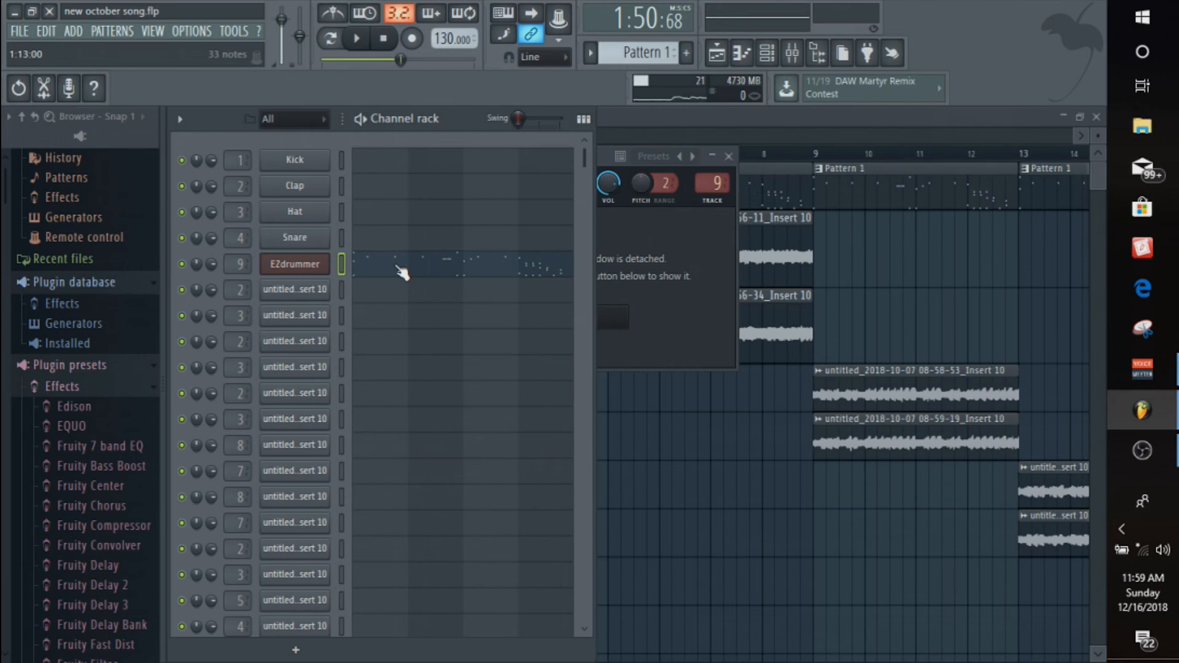
left_click(402, 272)
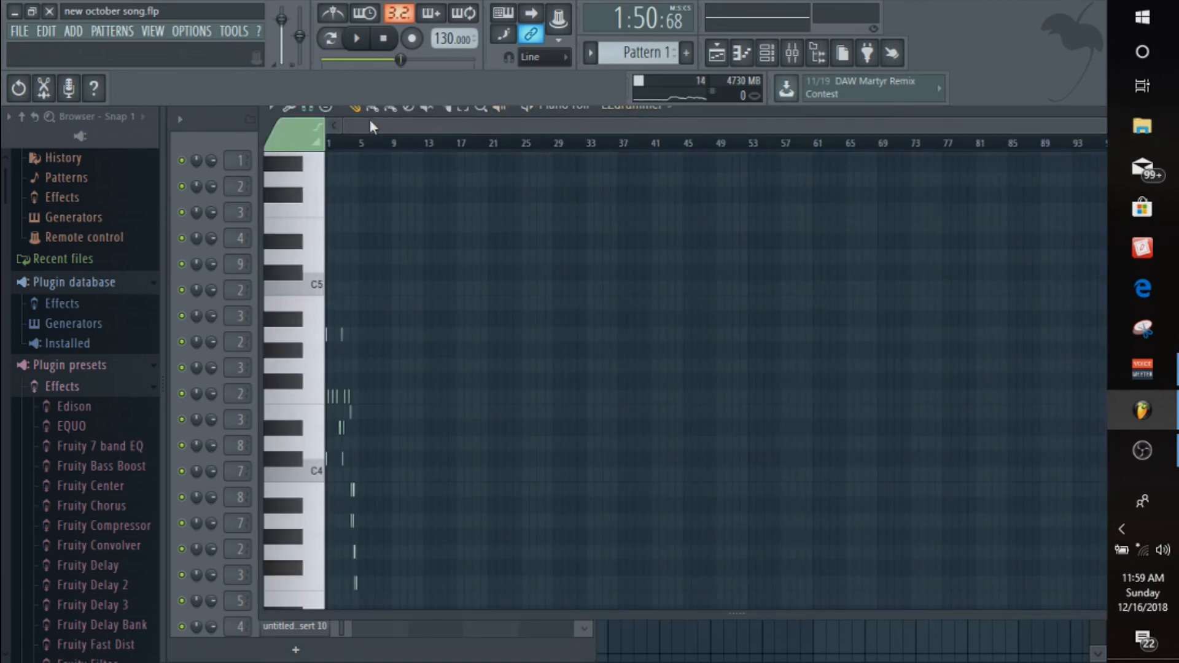
mouse_move(350, 125)
left_mouse_down()
mouse_move(1036, 127)
mouse_move(370, 126)
left_mouse_up()
scroll(413, 290, "down", 5)
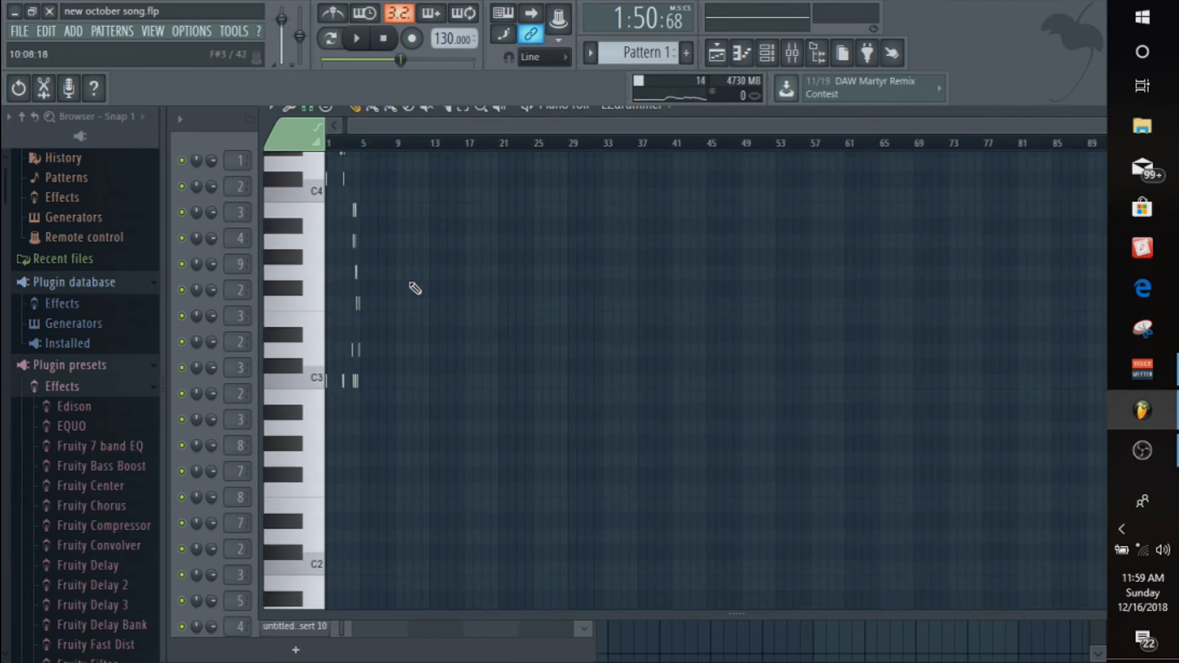
scroll(413, 289, "up", 5)
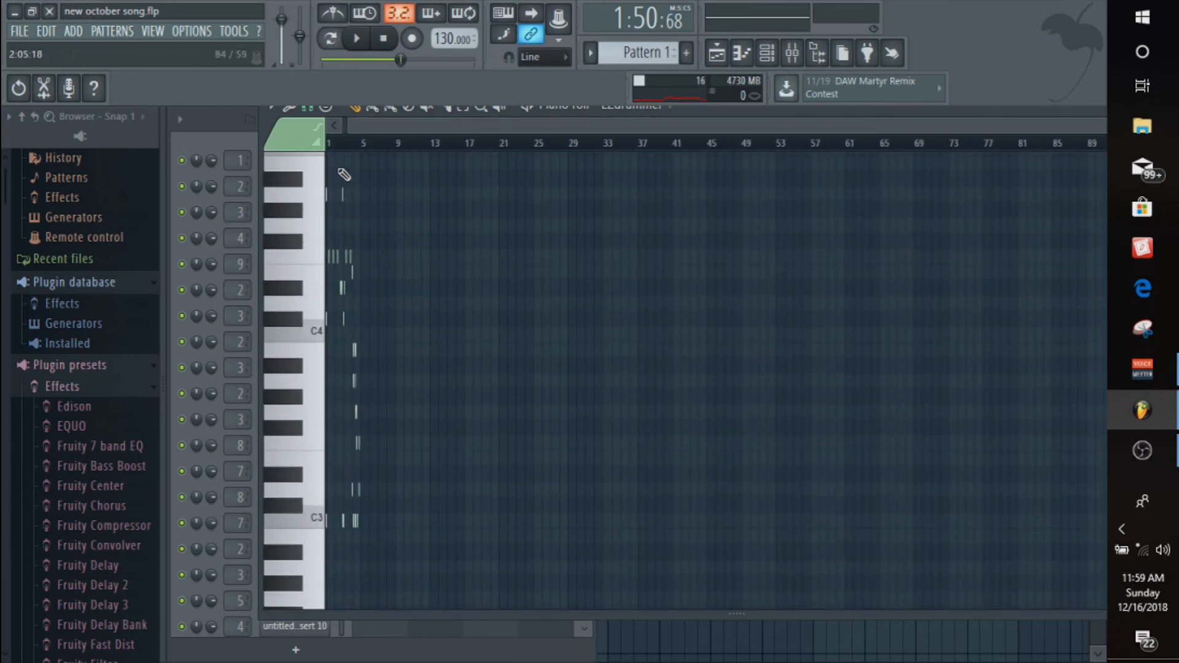
Play from the start with the EZdrummer notes in view, and stop after a few seconds
left_click(338, 145)
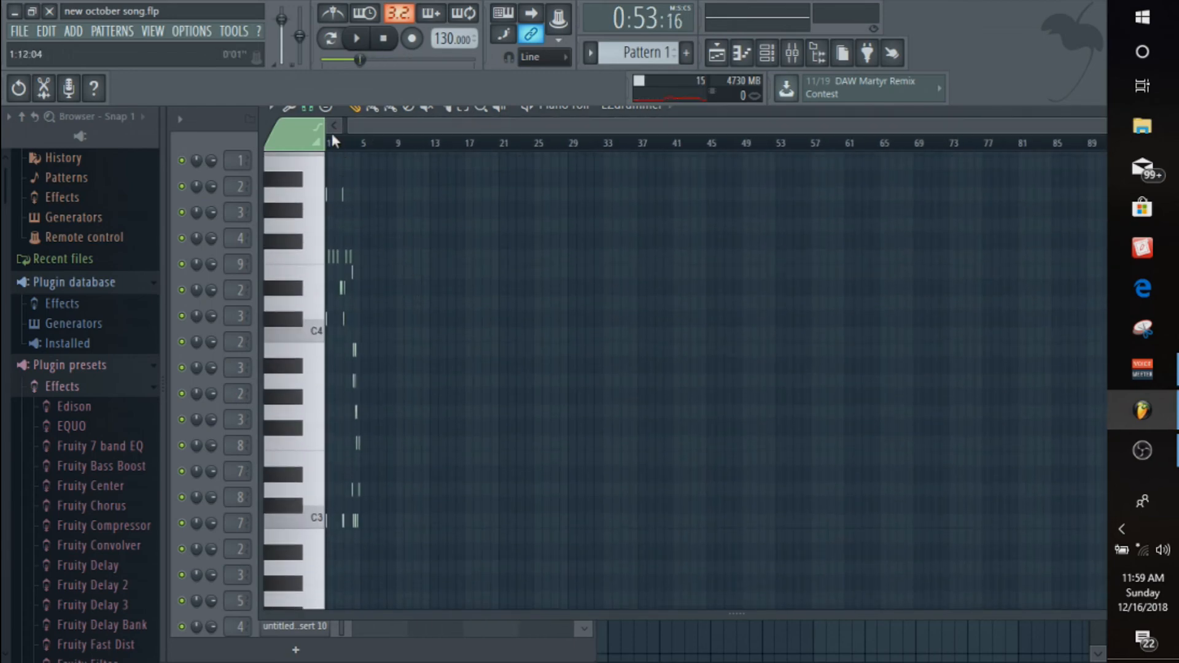
left_click(362, 45)
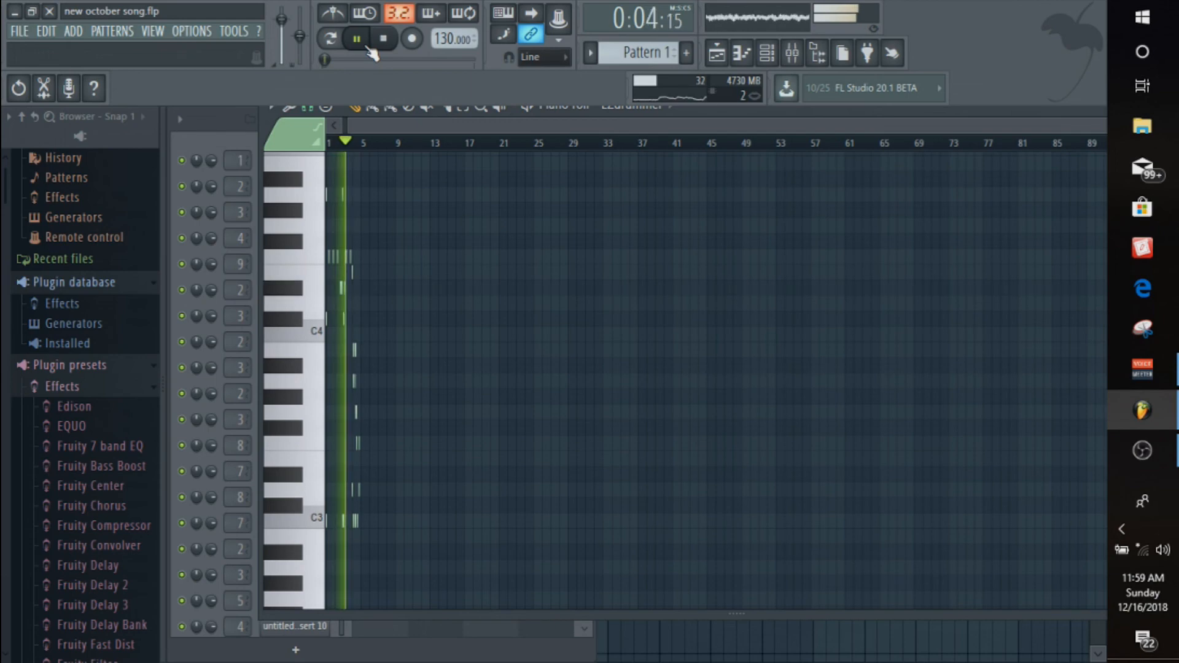
left_click(383, 38)
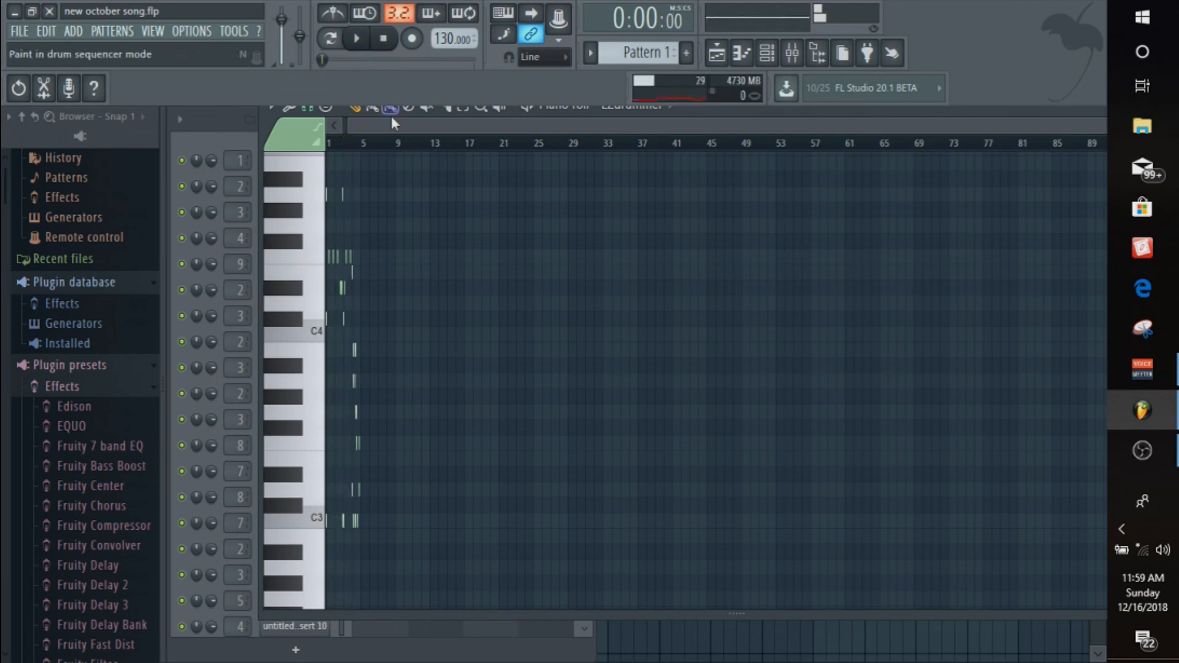
Place several test notes in the empty piano roll area from about bar 17 to bar 27, and delete them again
left_click(501, 303)
left_click(558, 287)
left_click(537, 226)
left_click(490, 225)
left_click(501, 272)
left_click(470, 224)
right_click(470, 225)
right_click(490, 225)
right_click(537, 225)
right_click(553, 257)
right_click(502, 272)
right_click(501, 303)
right_click(558, 288)
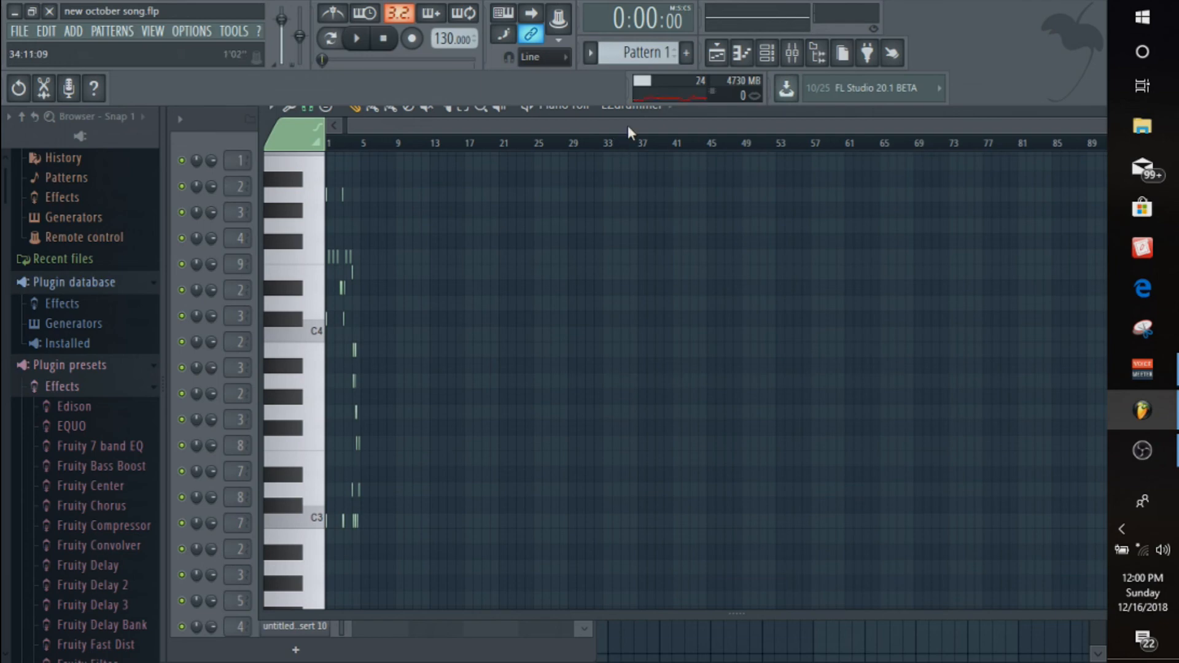
Return to the playlist, widen its view to about the first 32 bars, and open the Mixer
left_click(227, 113)
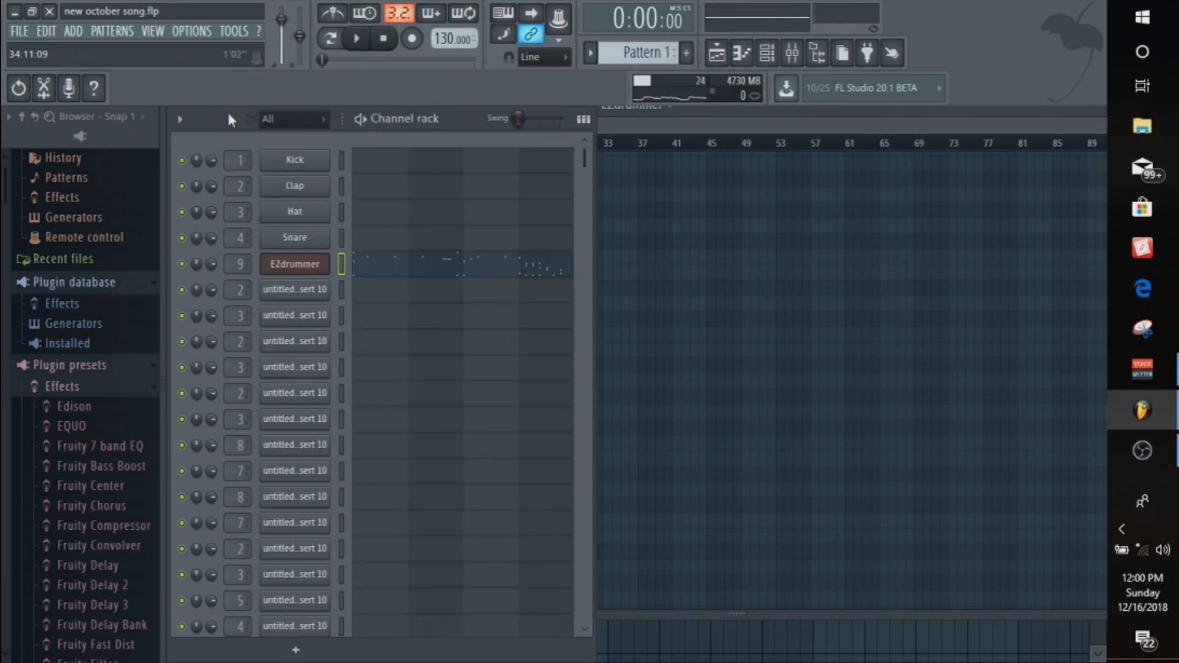
left_click(654, 116)
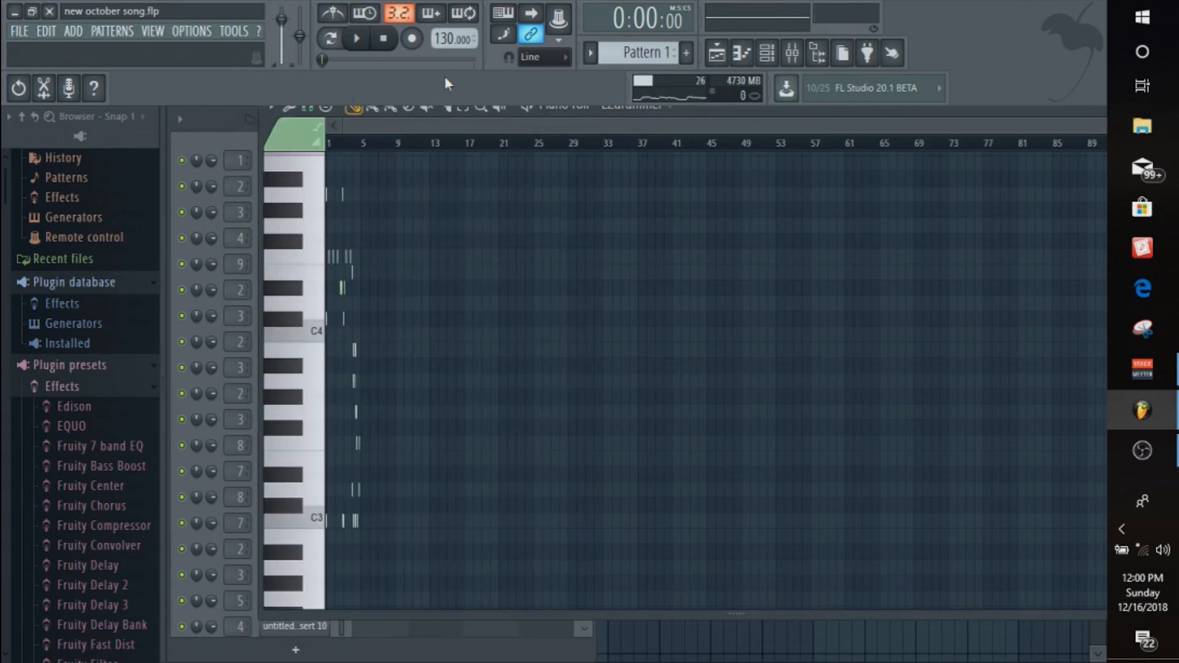
left_click(716, 53)
left_click_drag(487, 132, 575, 143)
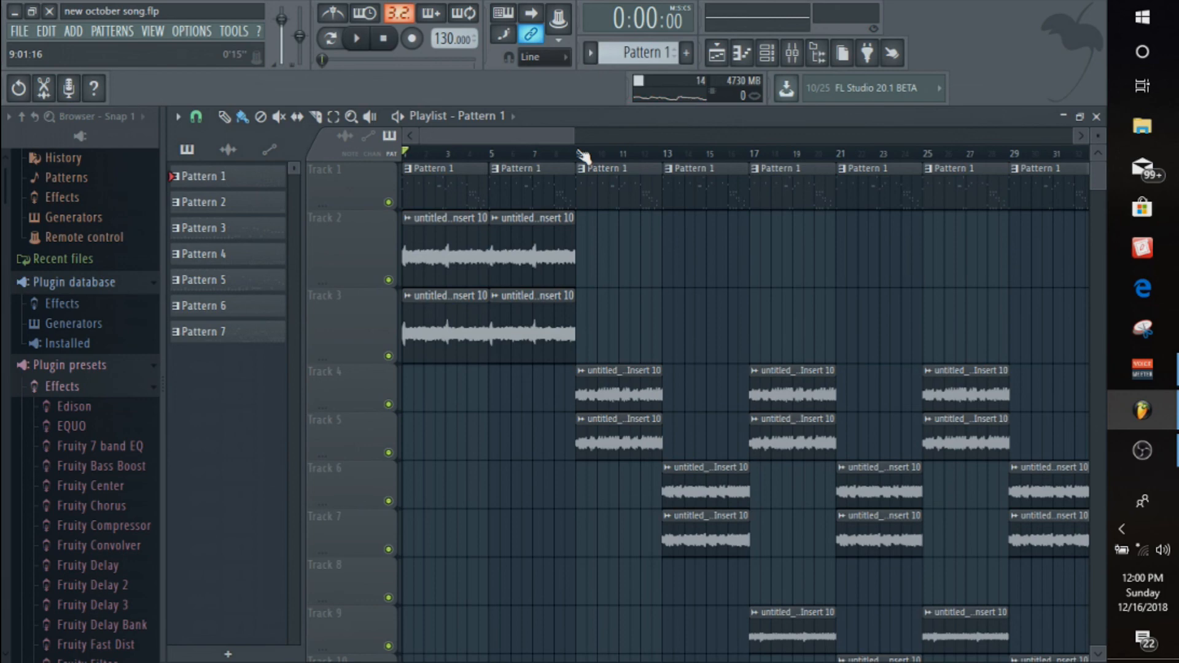
left_click(793, 55)
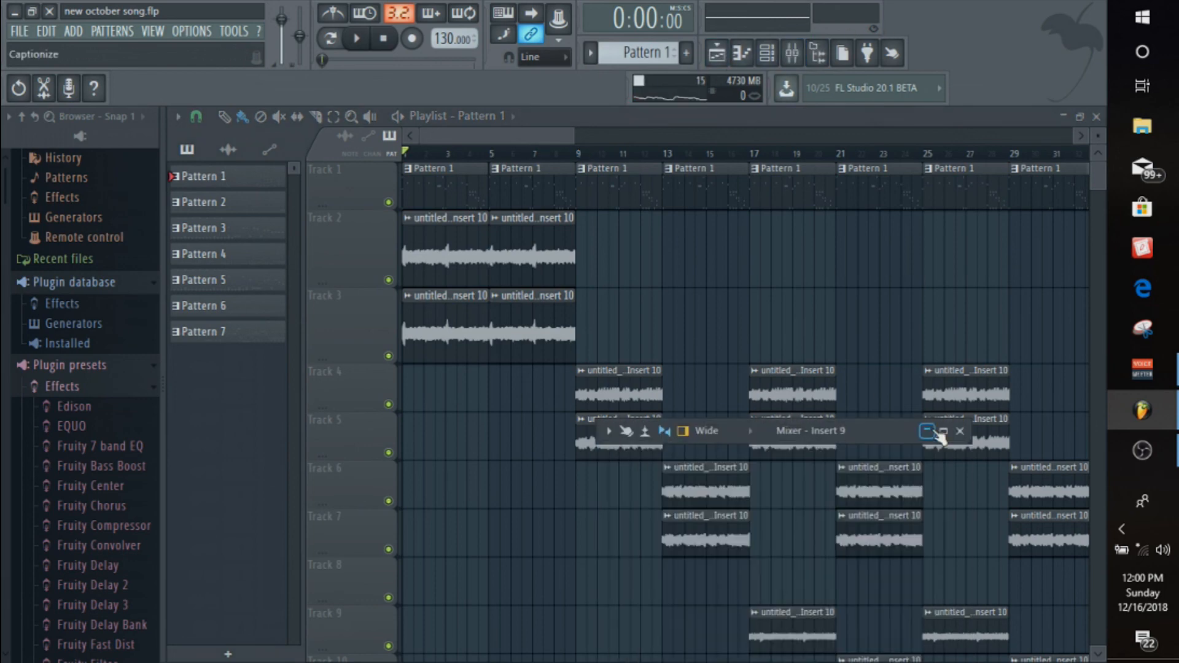
Reopen the Mixer at full size, select Insert 11 to view its effect slots, and minimize the Mixer
left_click(960, 431)
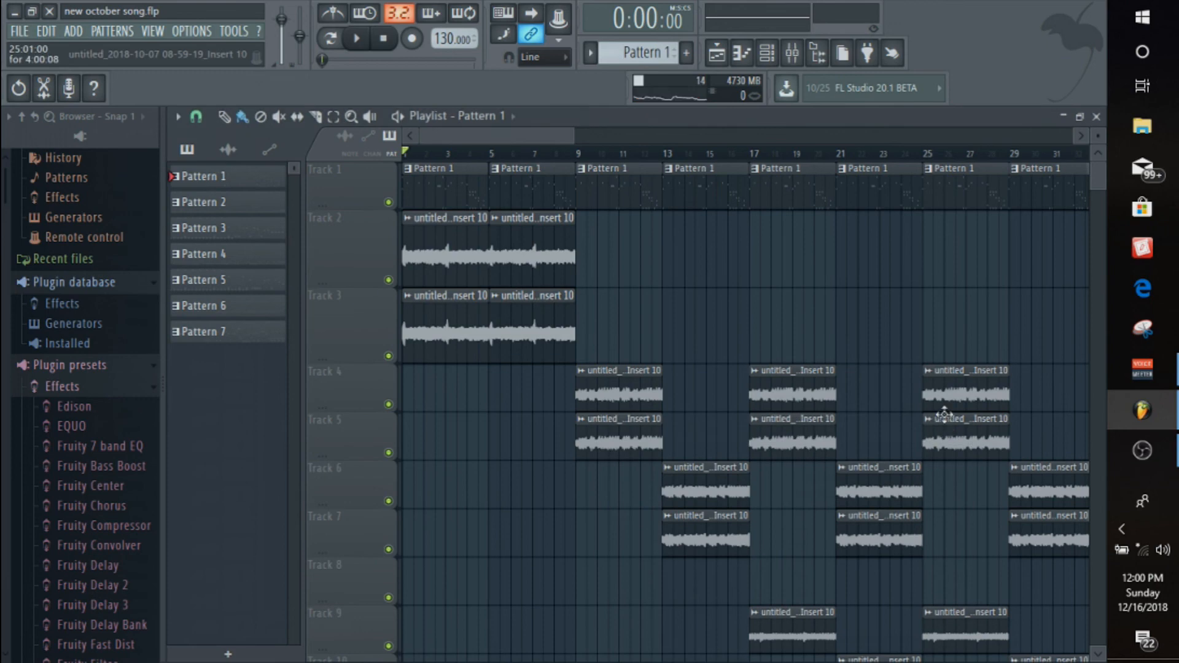
left_click(792, 56)
left_click(944, 431)
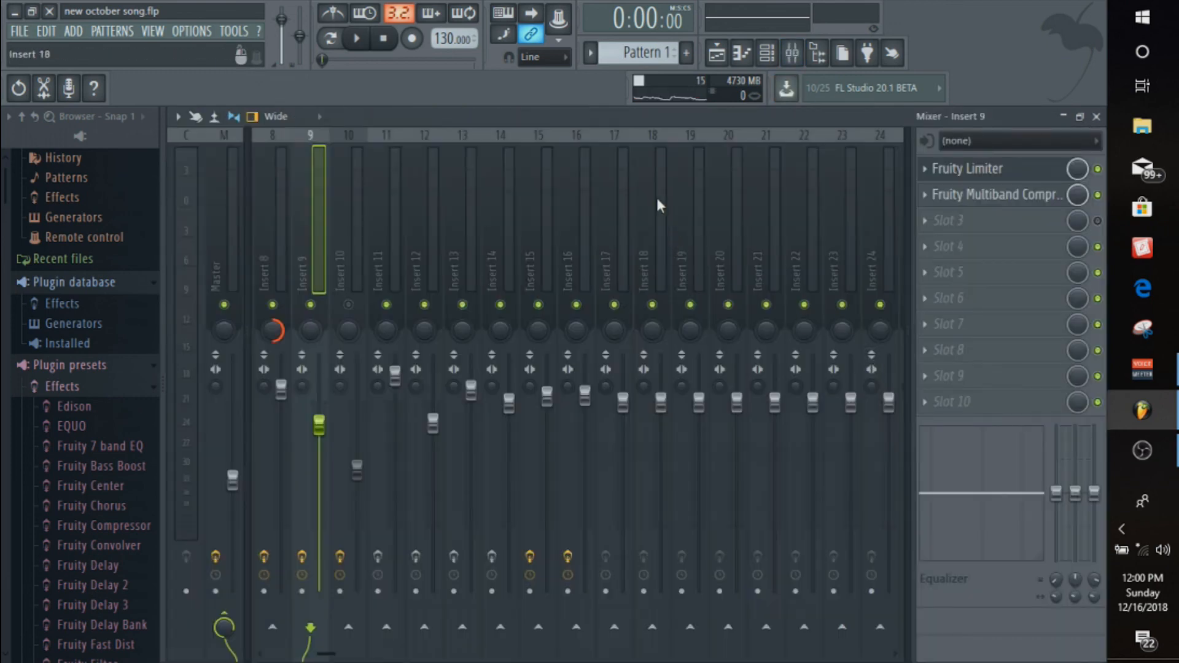
left_click(386, 212)
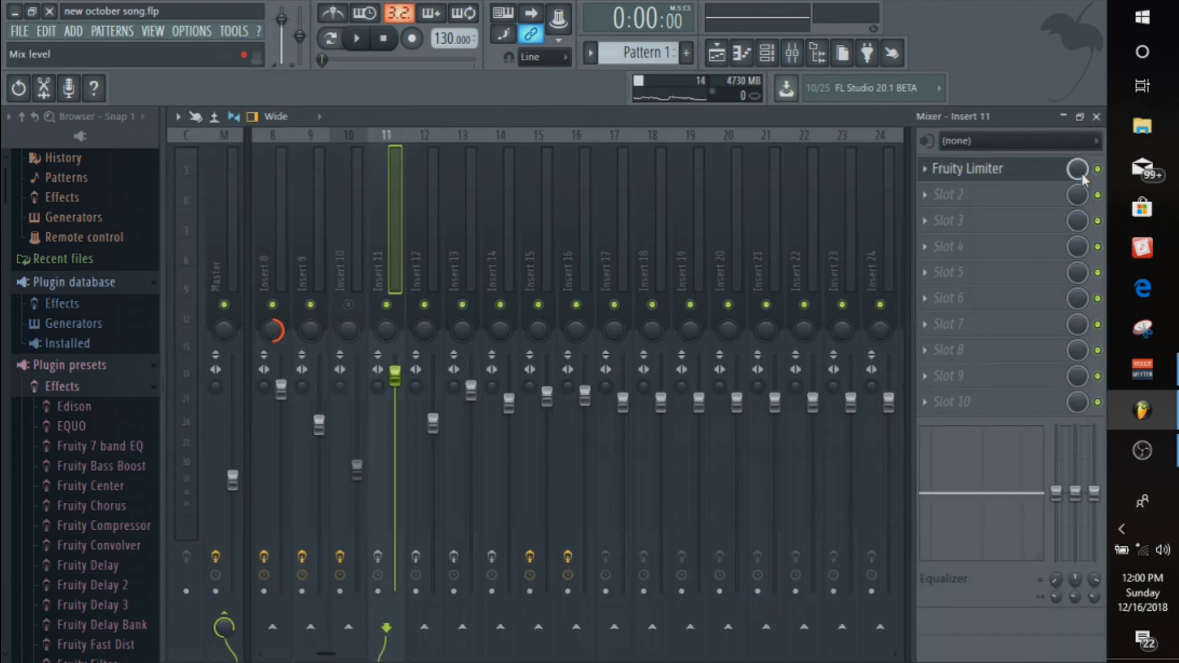
left_click(1064, 117)
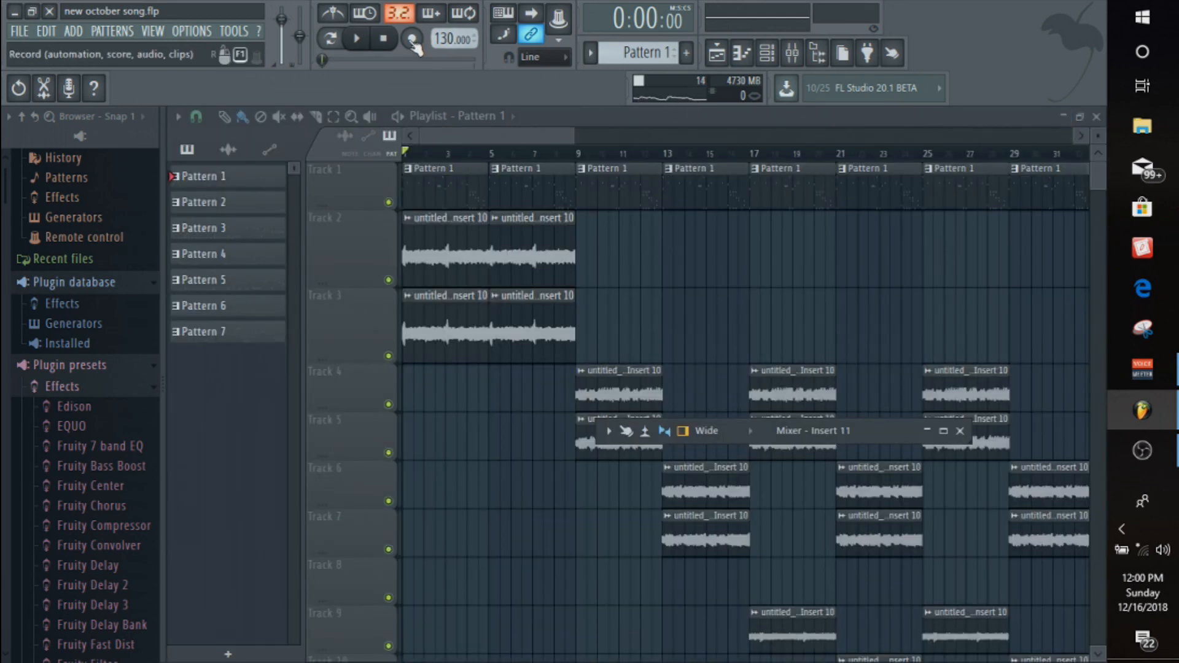
Arm recording, run the song briefly from the start, and stop it with the playlist showing about the first 43 bars
left_click(412, 41)
key("space")
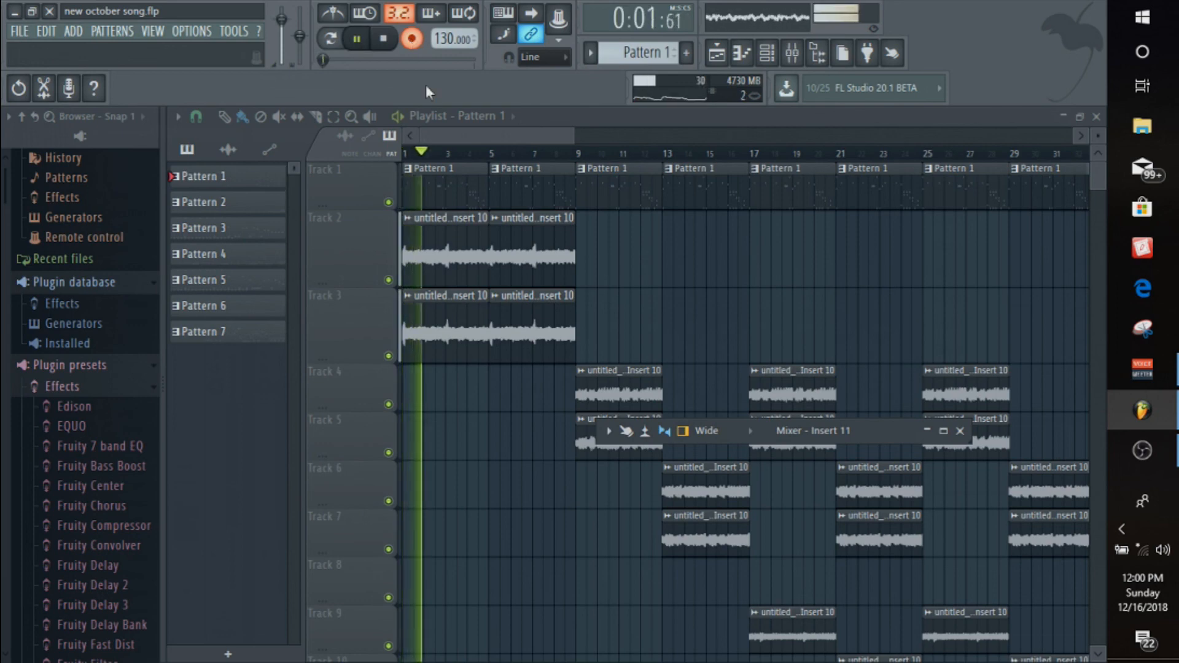
key("space")
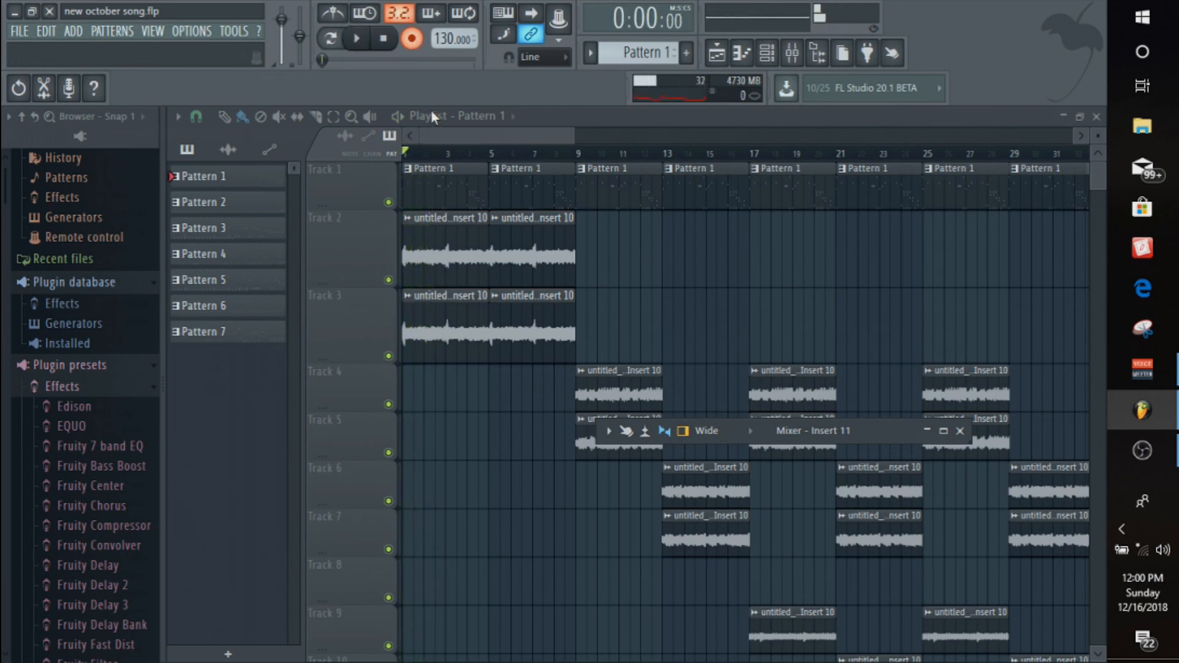
scroll(447, 209, "down", 3)
scroll(447, 209, "down", 3)
scroll(455, 343, "up", 5)
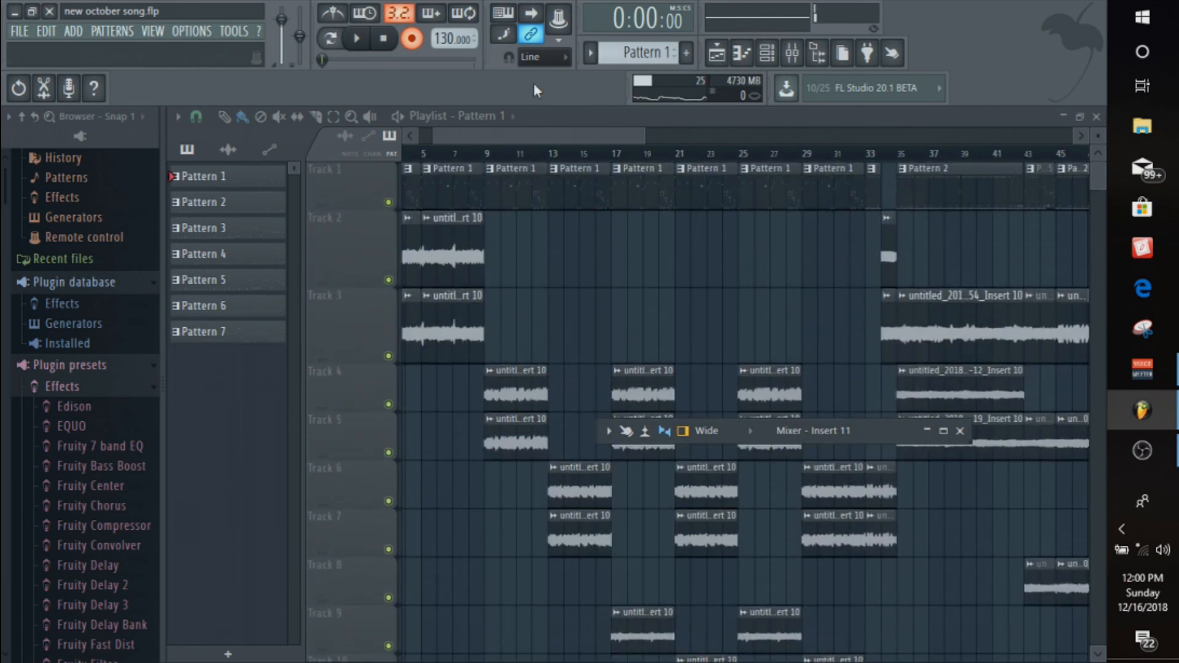
left_click_drag(534, 132, 428, 127)
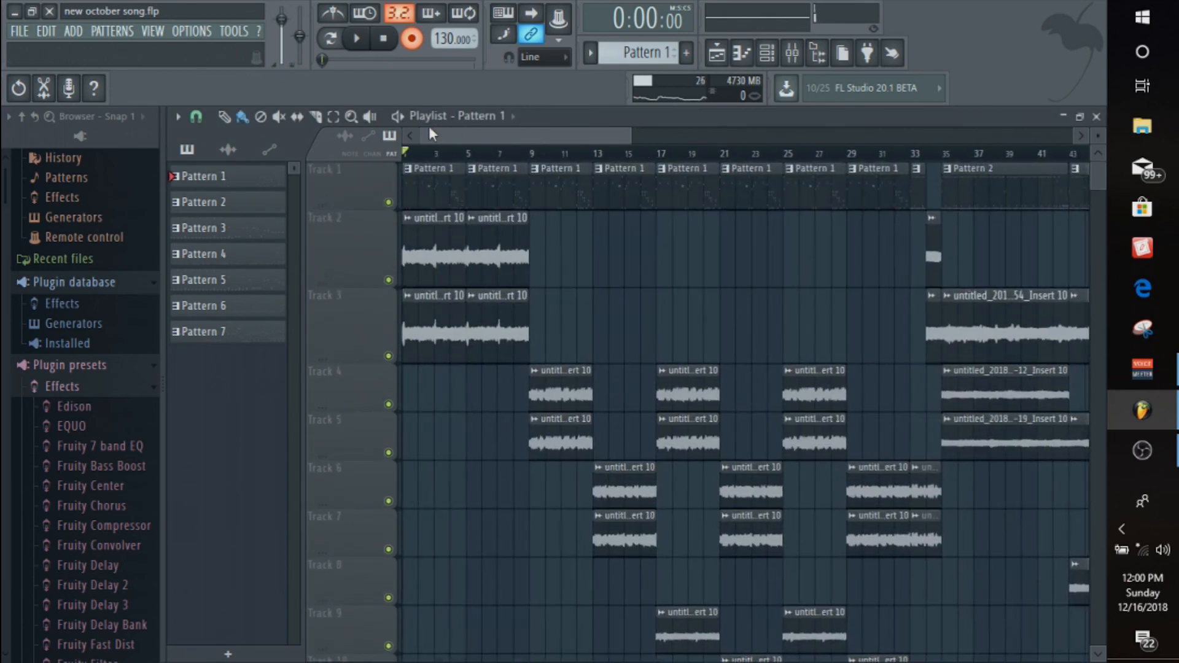
Turn off the countdown before recording, try the metronome on and off, and briefly test starting without the countdown
left_click(399, 13)
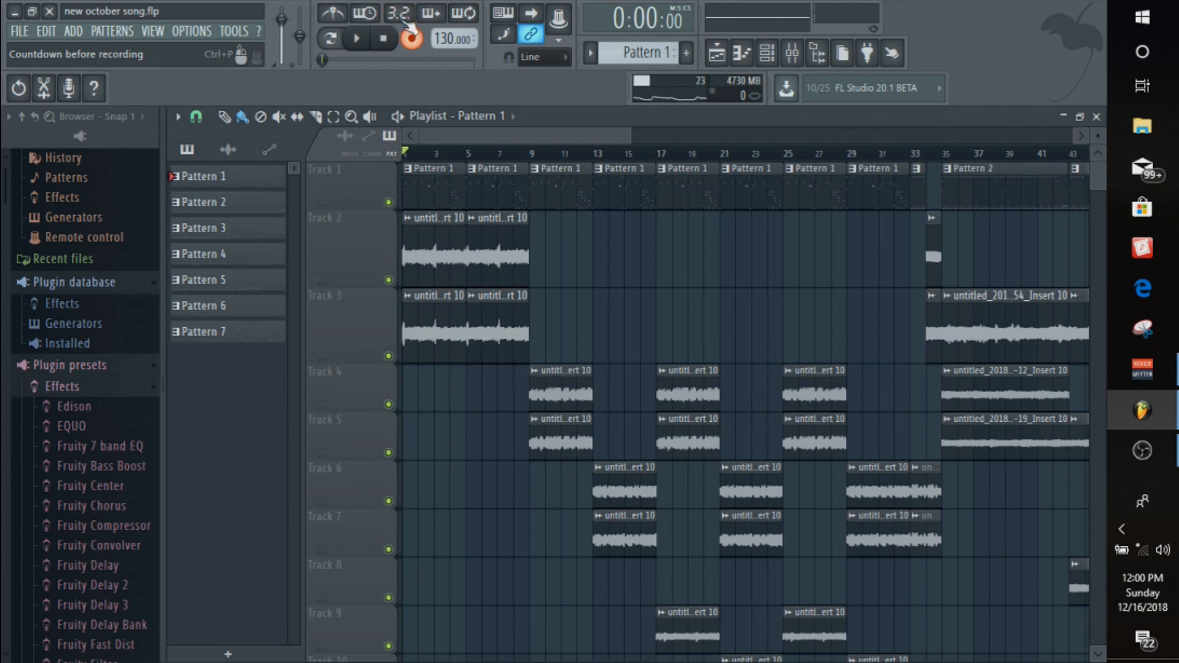
left_click(337, 13)
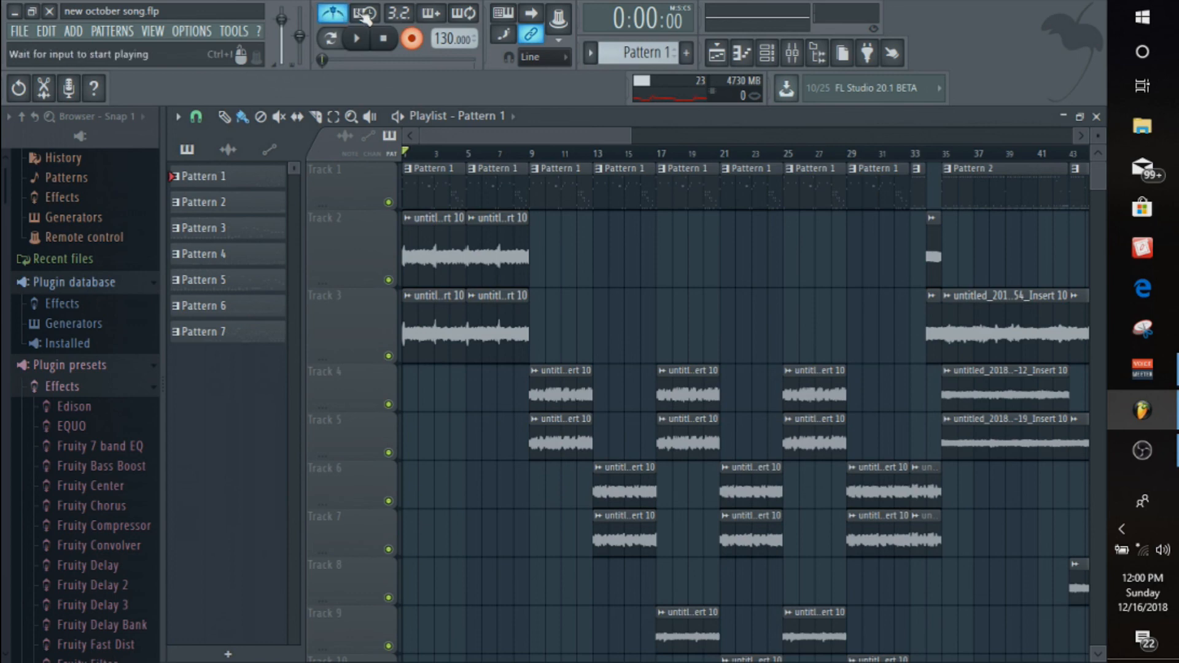
left_click(341, 11)
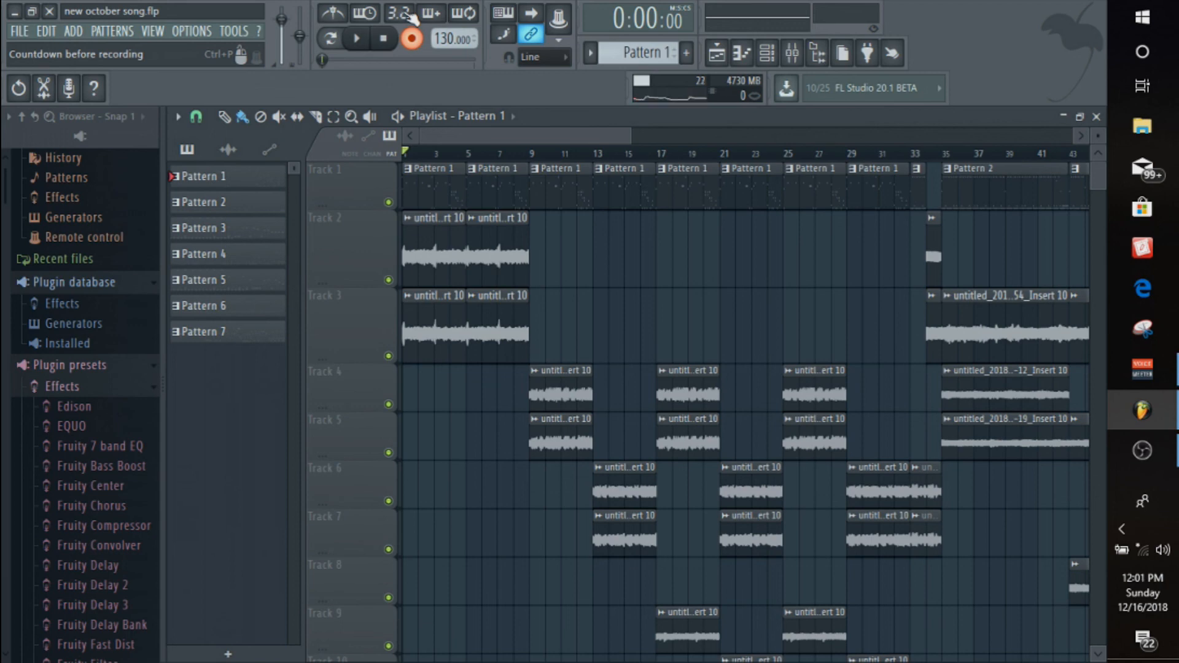
key("space")
key("space")
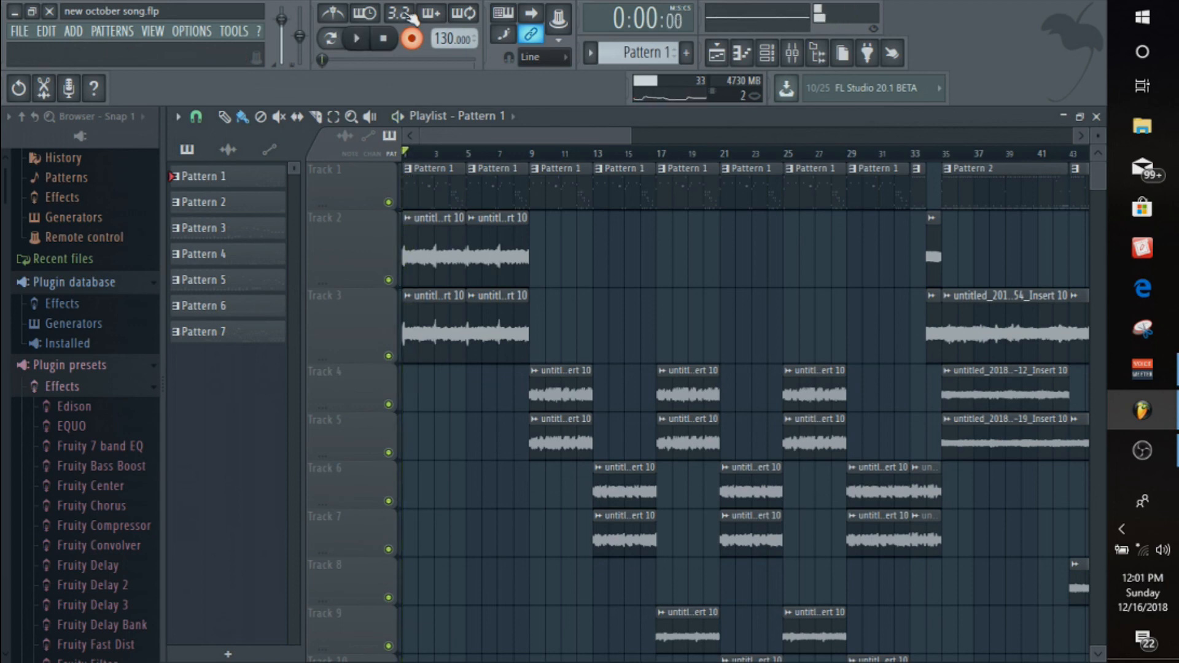
Turn the countdown before recording back on, start a test recording with the precount, and stop it
left_click(410, 17)
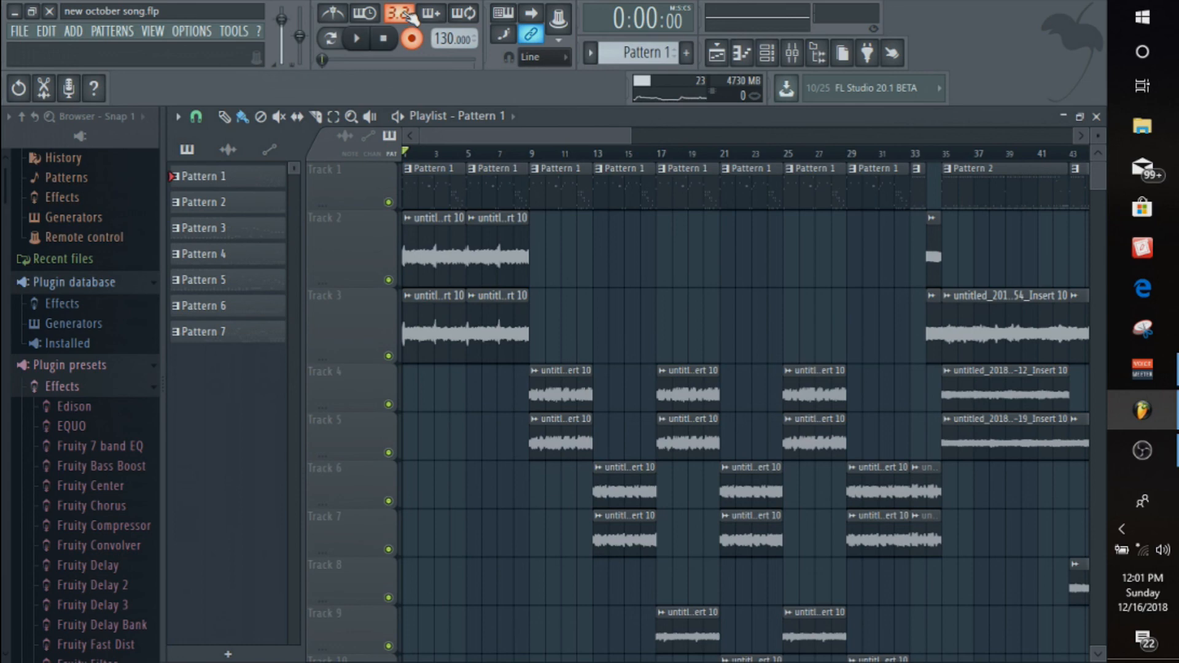
key("space")
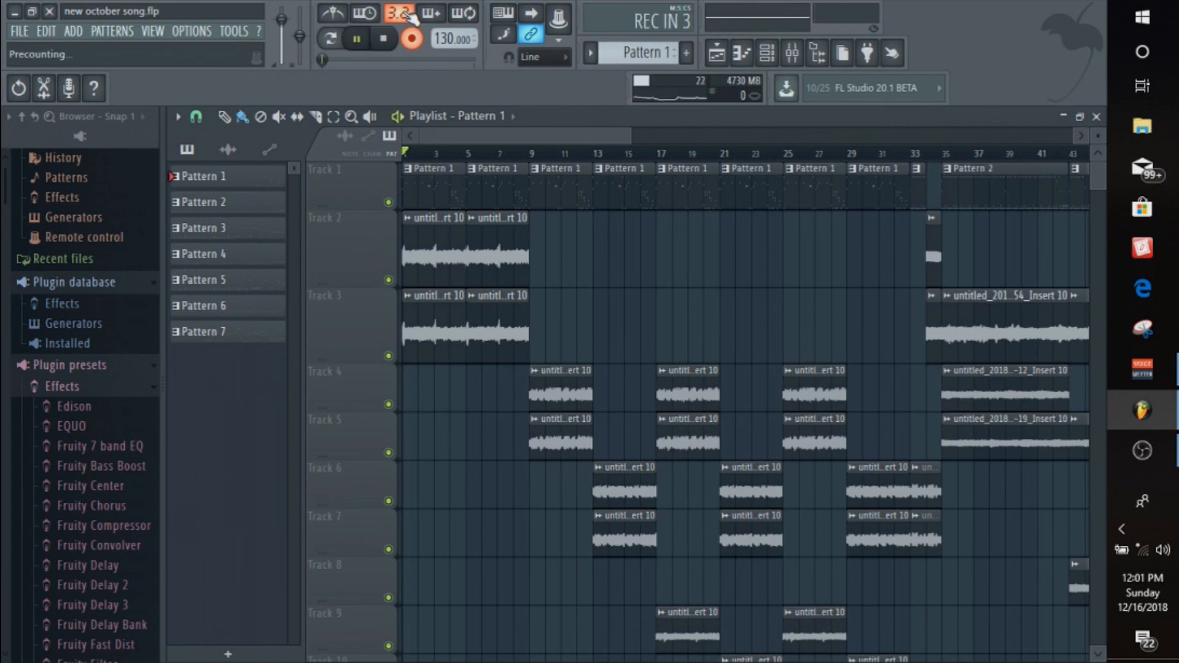
key("space")
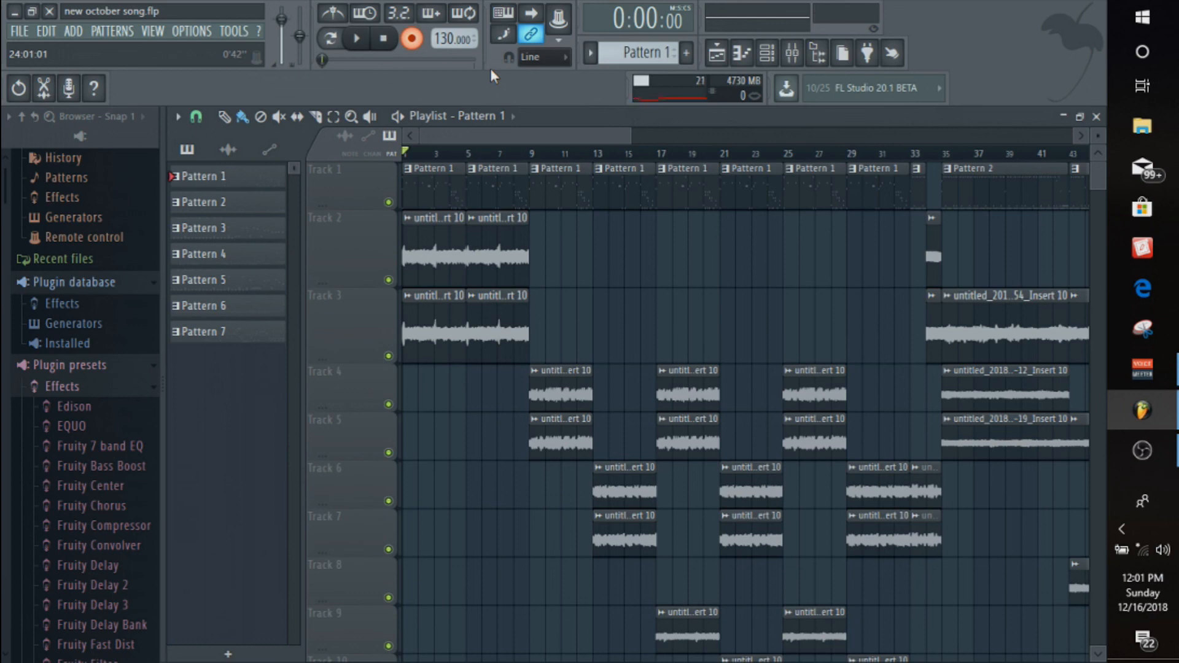
Switch to the OBS window
mouse_move(1139, 453)
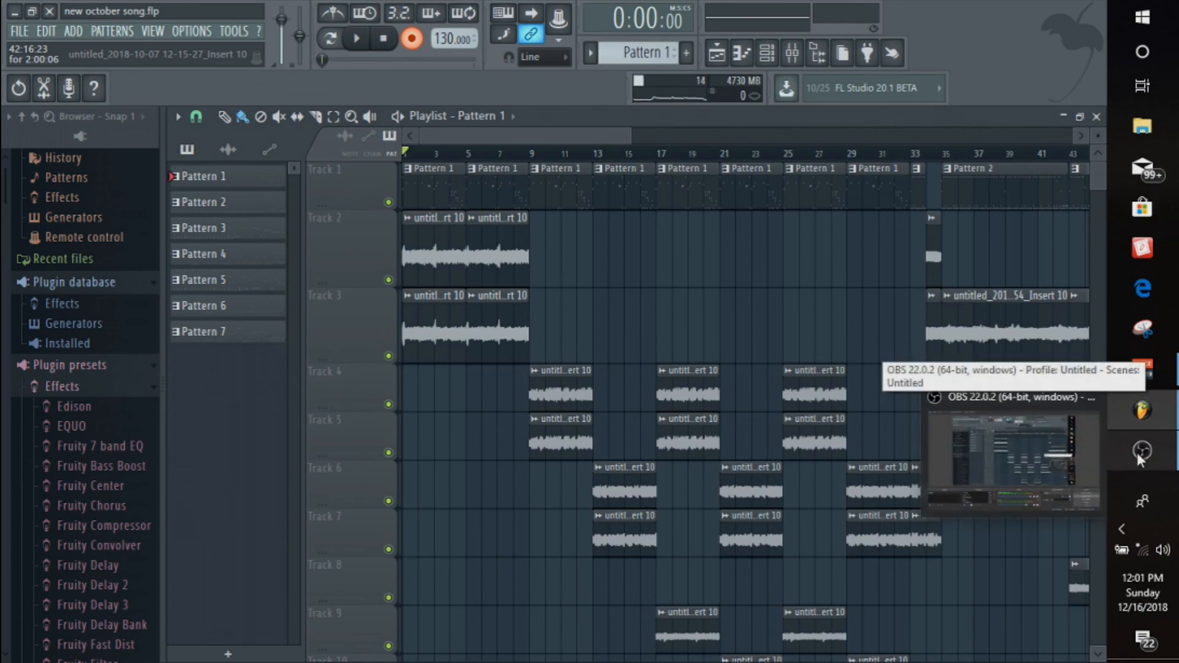
left_click(1140, 453)
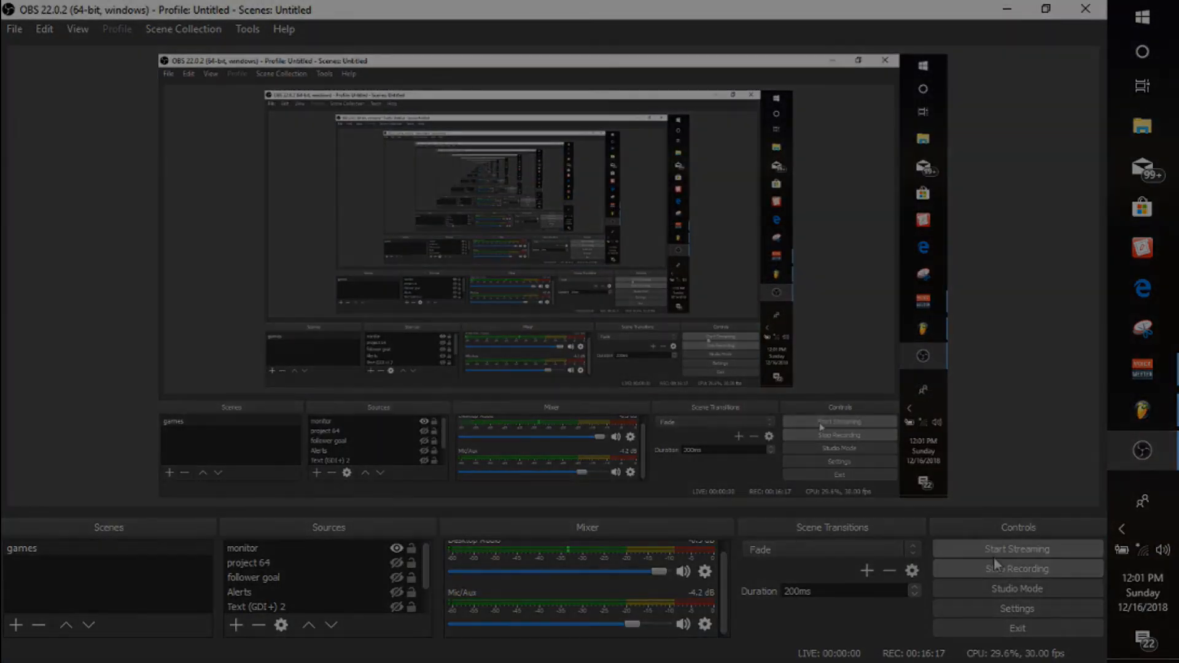